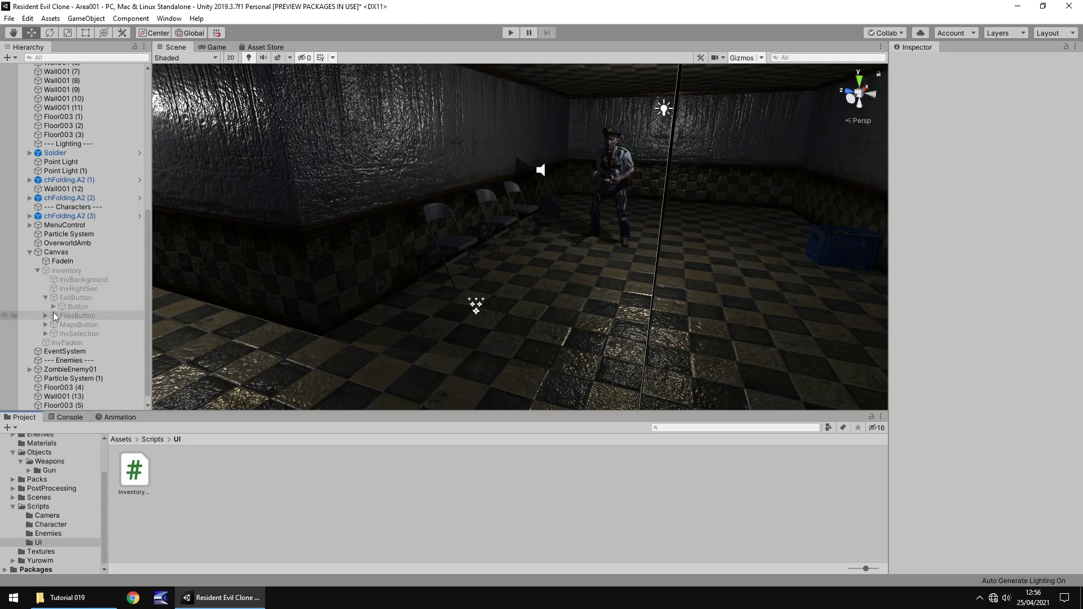
# Play-test the game while inspecting the FILES button's text child
pyautogui.click(508, 32)
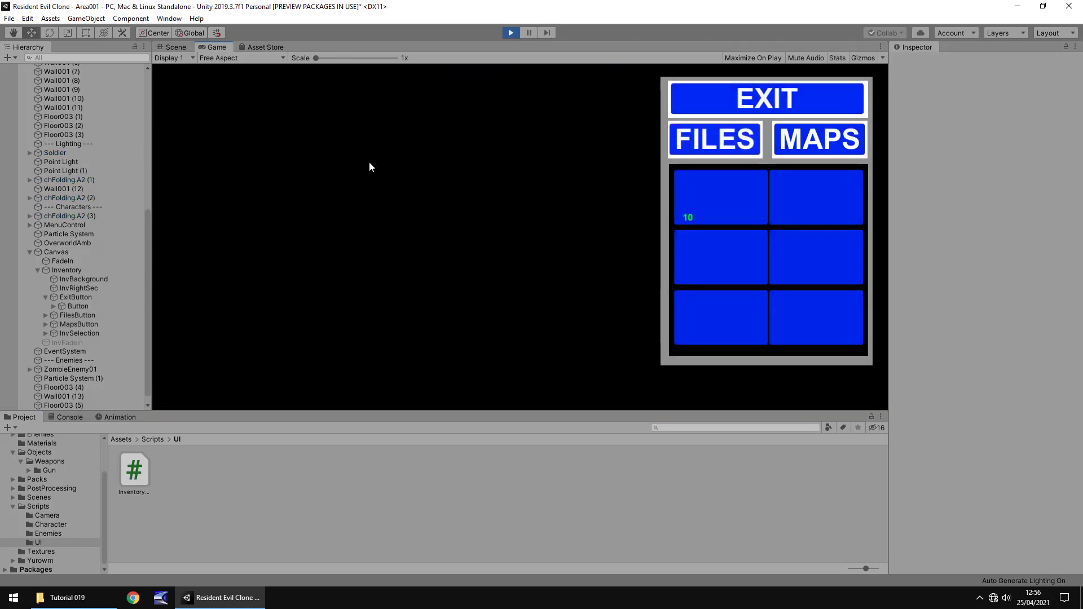
pyautogui.click(45, 316)
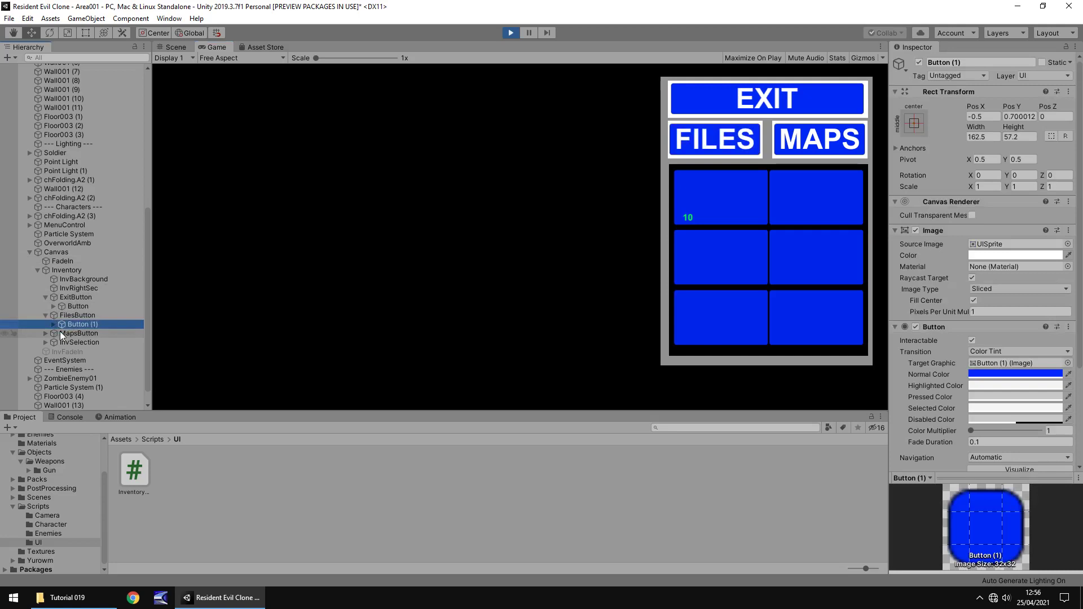
pyautogui.click(52, 325)
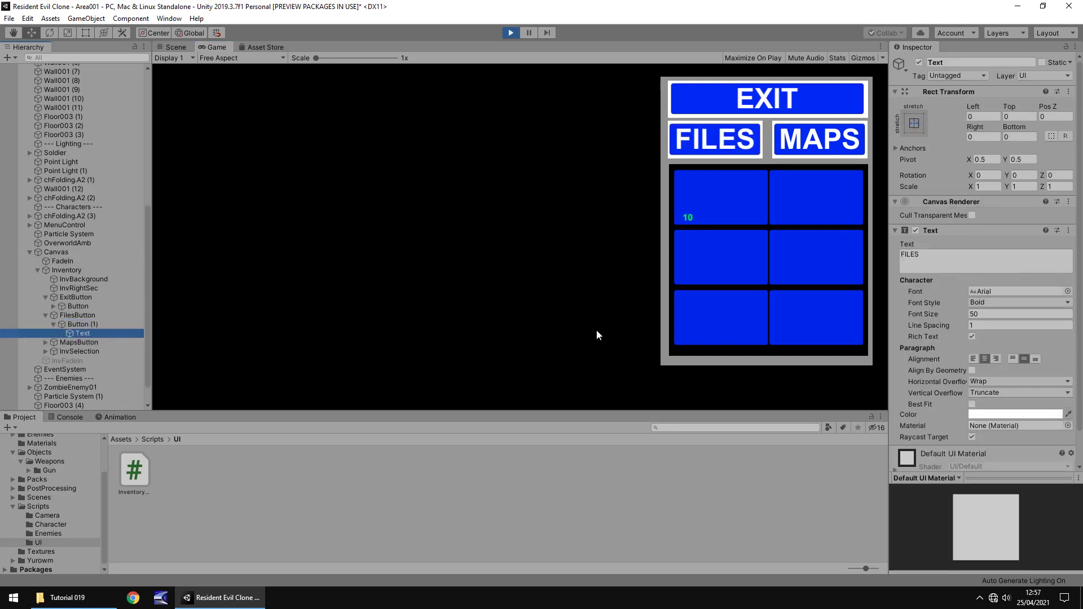
pyautogui.click(511, 32)
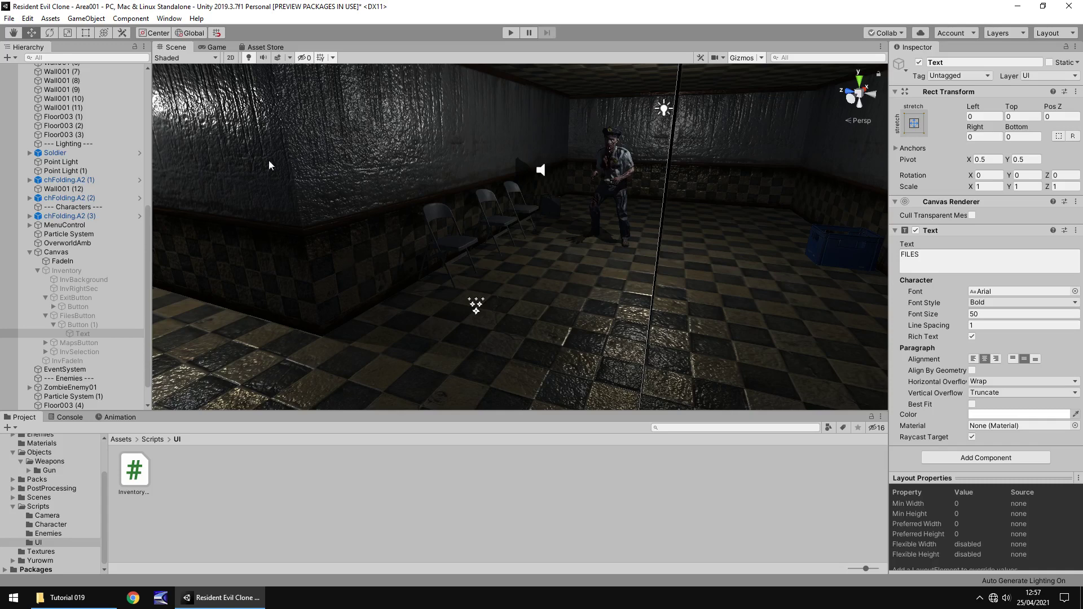
# Add a Raw Image to the Canvas and frame it in the Scene view
pyautogui.click(88, 18)
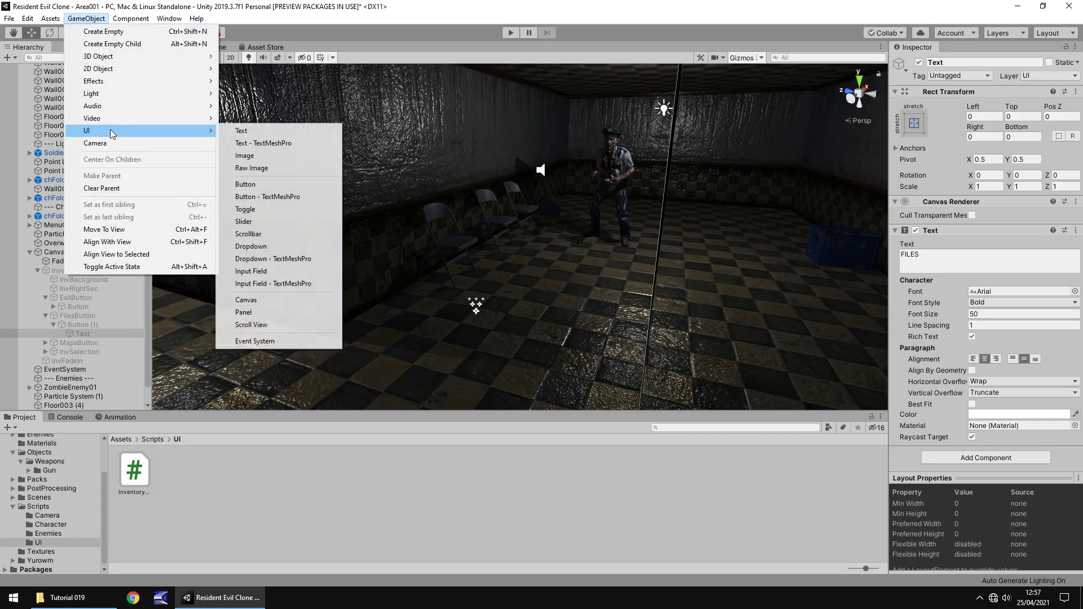
pyautogui.click(264, 170)
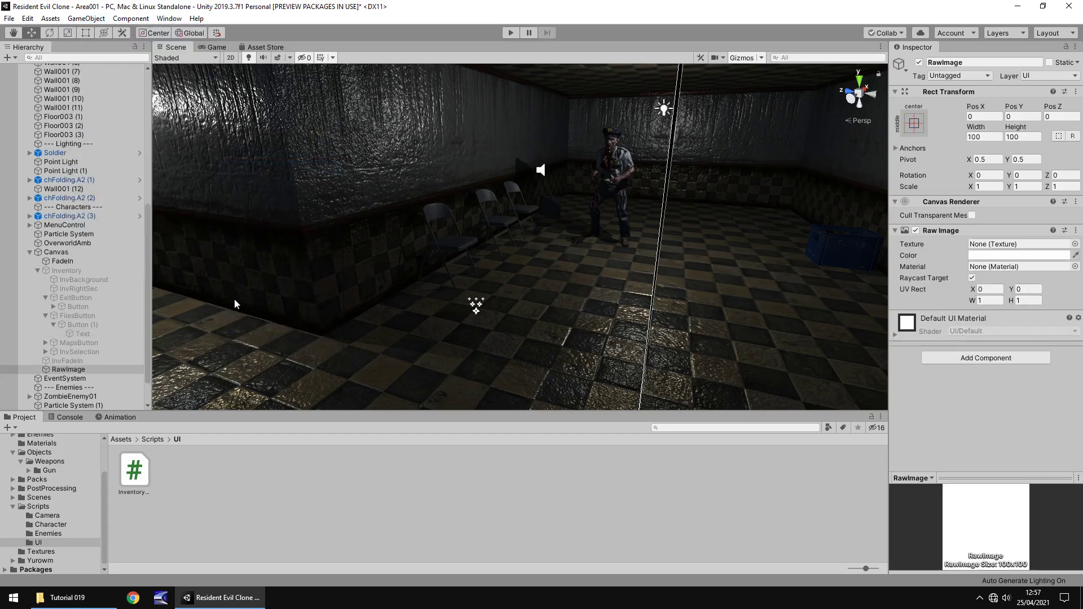
pyautogui.doubleClick(75, 370)
pyautogui.scroll(-2, 613, 245)
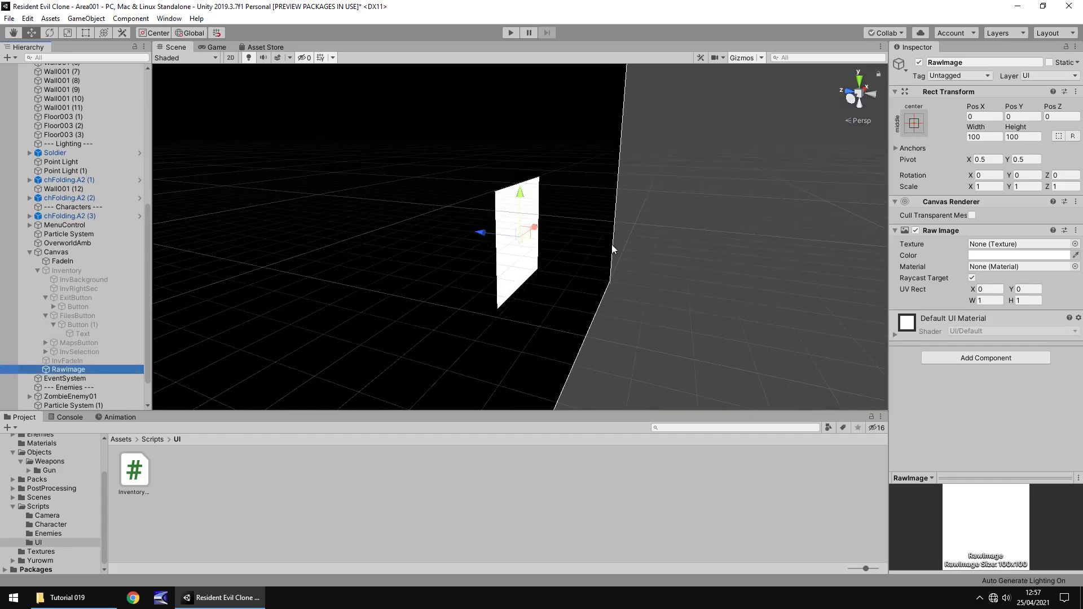
pyautogui.scroll(-2, 622, 243)
pyautogui.scroll(-3, 621, 218)
pyautogui.moveTo(634, 228); pyautogui.dragTo(822, 167, button='right')
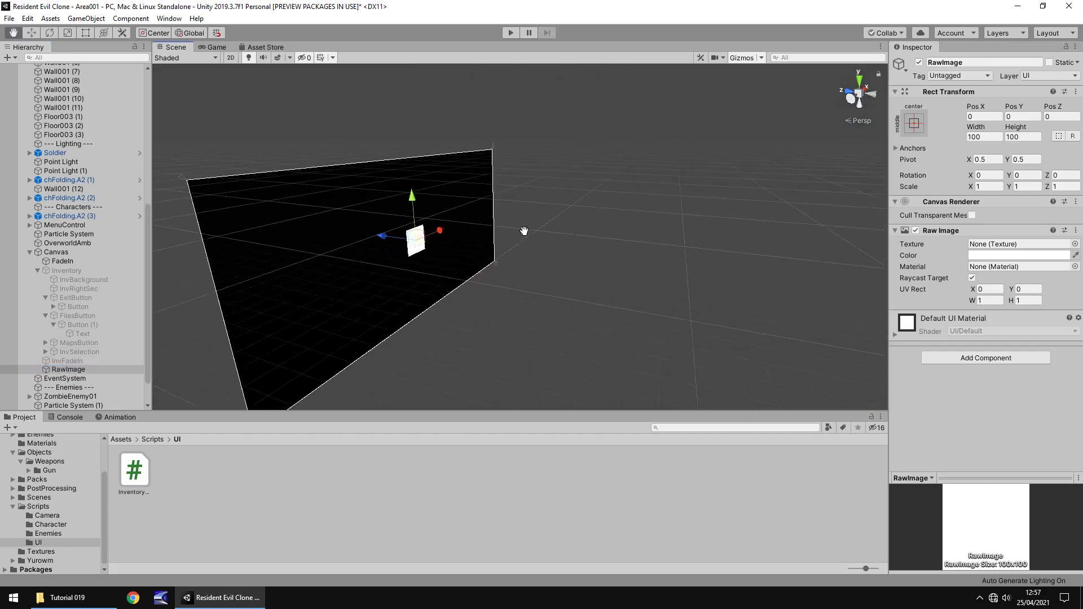
# Anchor the Raw Image to stretch-stretch with Left, Top, Right and Bottom at 0
pyautogui.click(916, 127)
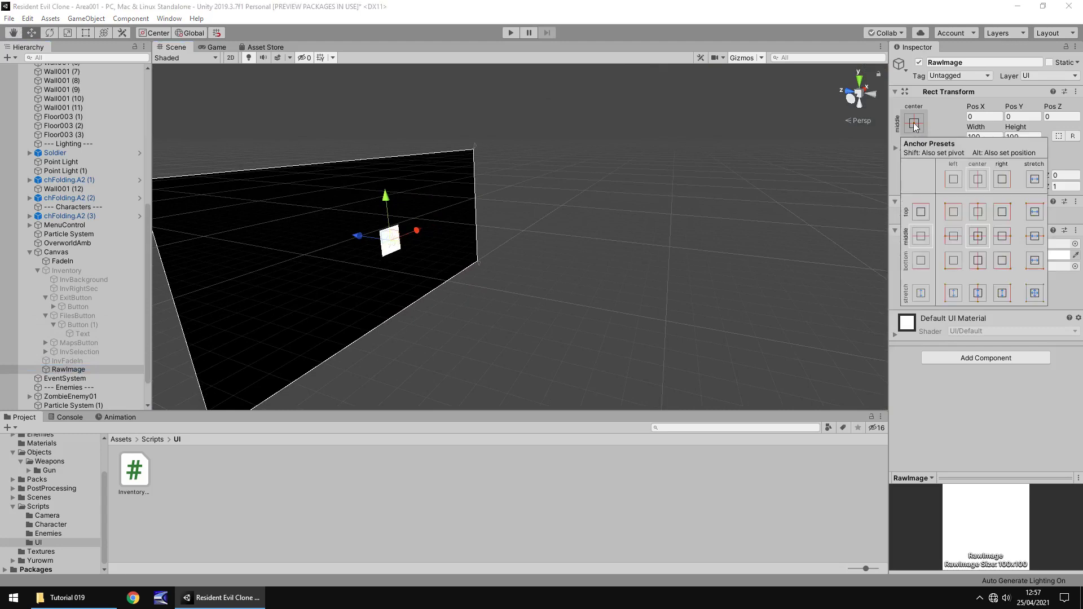
pyautogui.click(1037, 294)
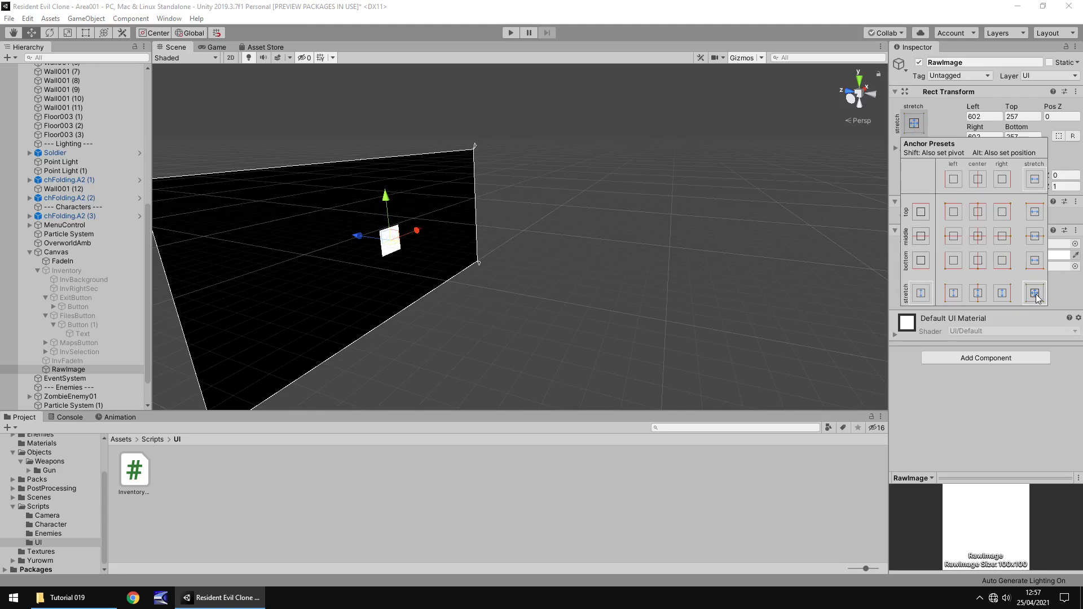
pyautogui.click(987, 119)
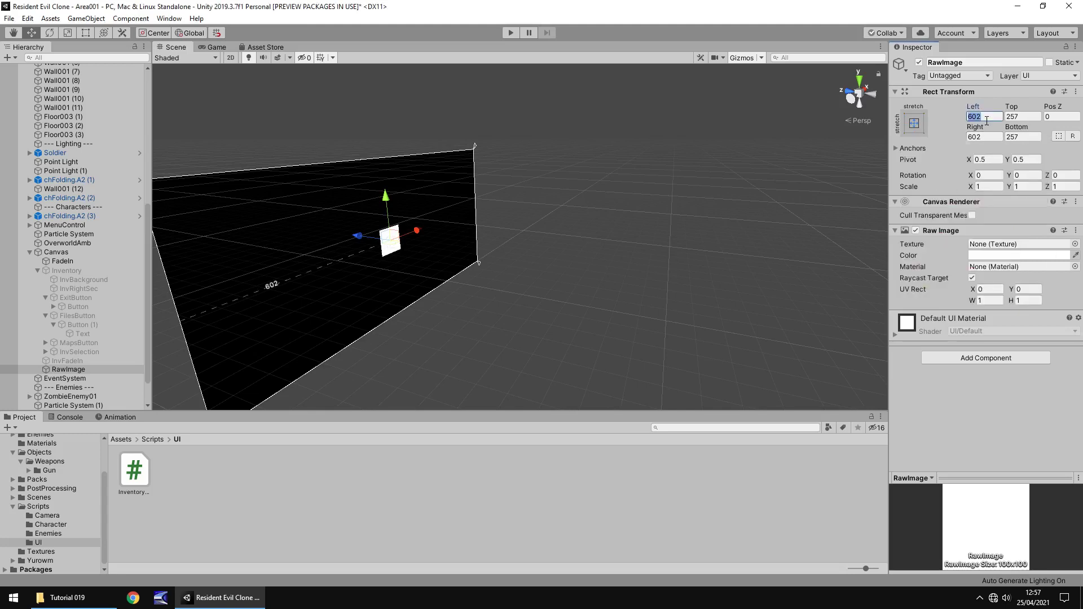
pyautogui.write('0')
pyautogui.click(1022, 117)
pyautogui.write('0')
pyautogui.click(984, 137)
pyautogui.write('0')
pyautogui.click(1018, 136)
pyautogui.write('0')
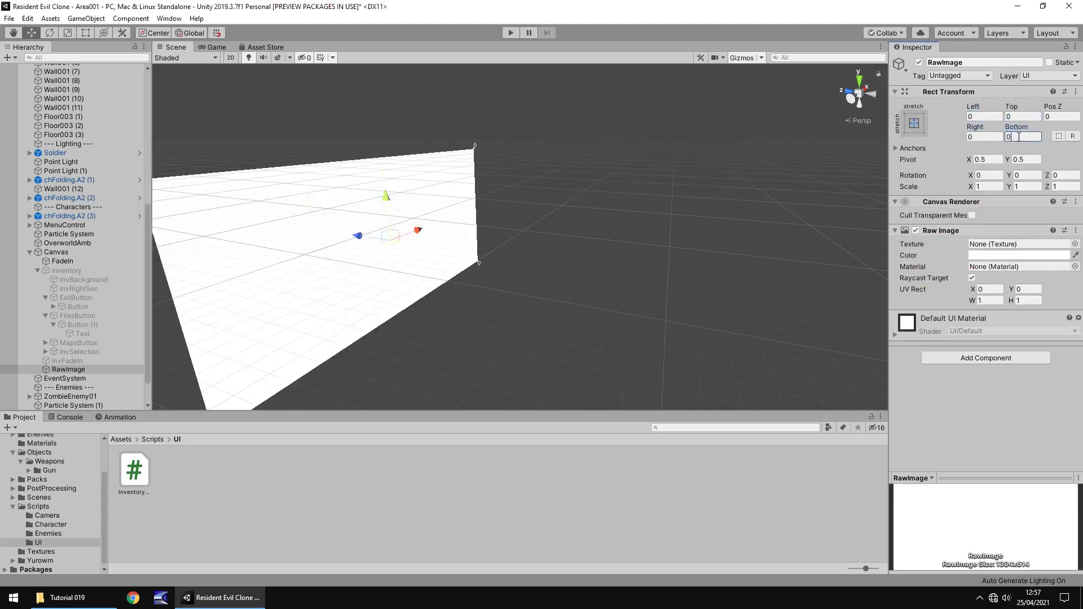
# Colour the Raw Image black with alpha 100
pyautogui.click(989, 255)
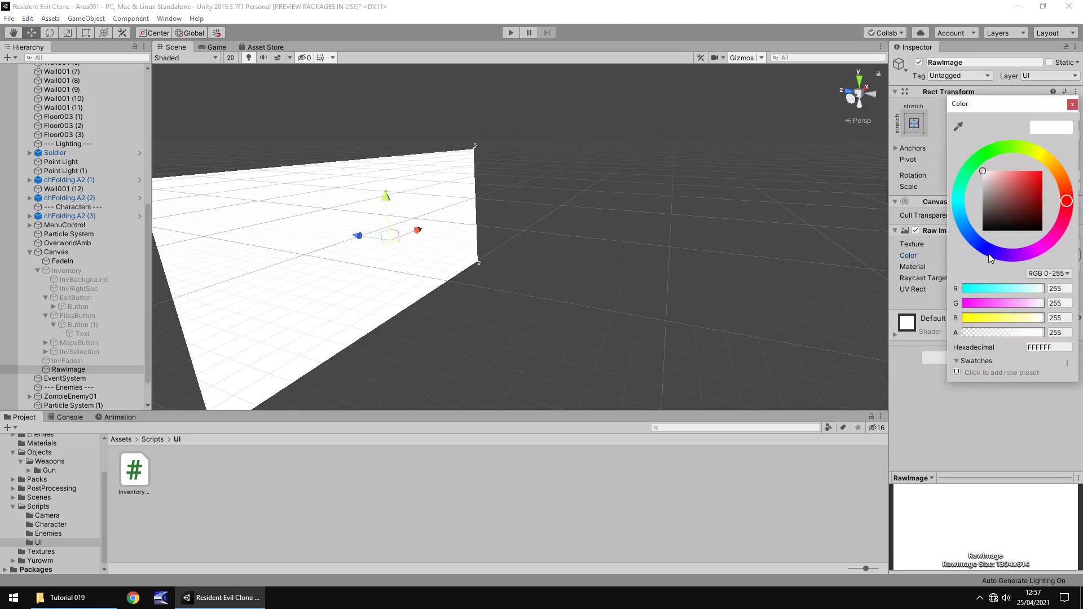
pyautogui.moveTo(1007, 217); pyautogui.dragTo(970, 244)
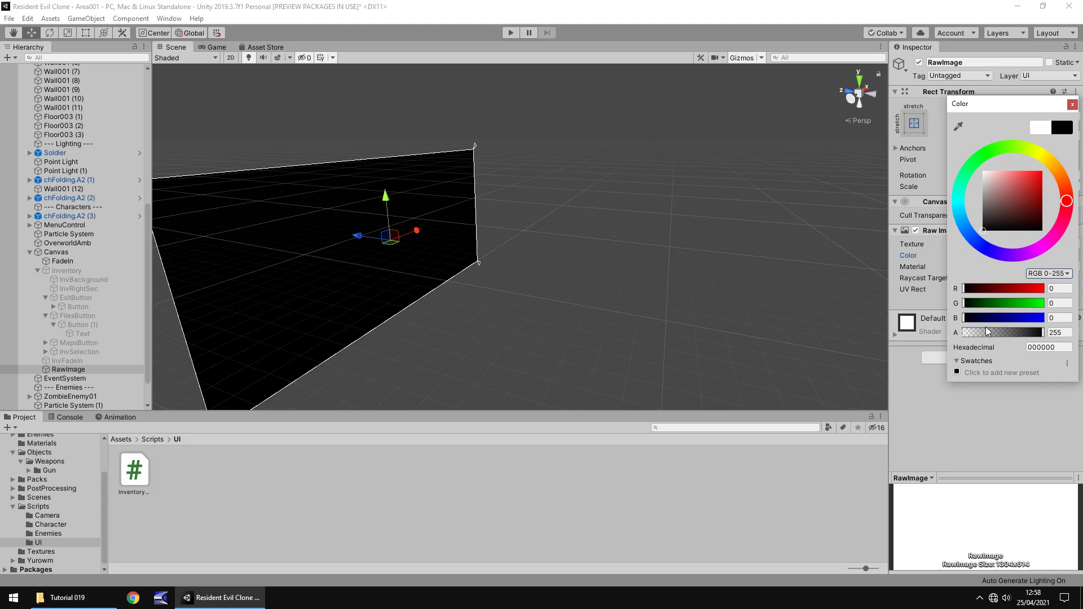
pyautogui.click(1034, 334)
pyautogui.write('100')
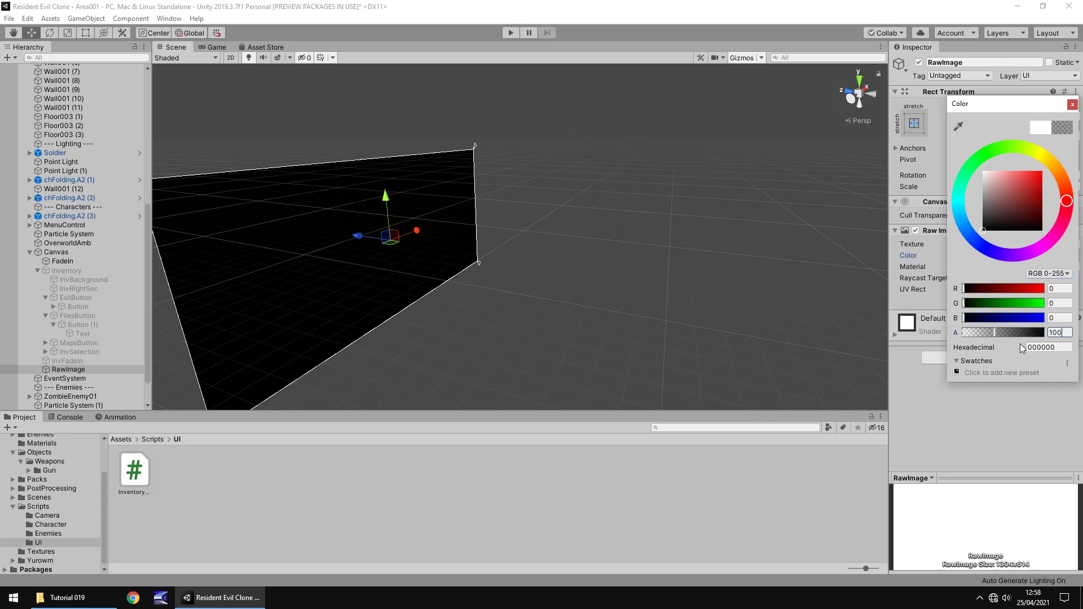
pyautogui.click(1073, 105)
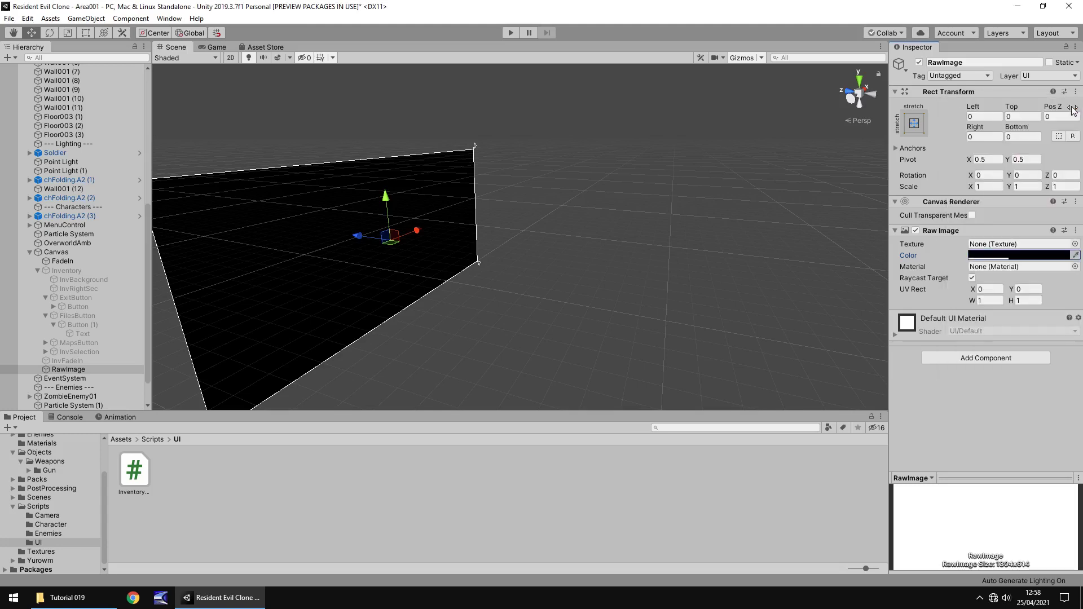
pyautogui.click(78, 370)
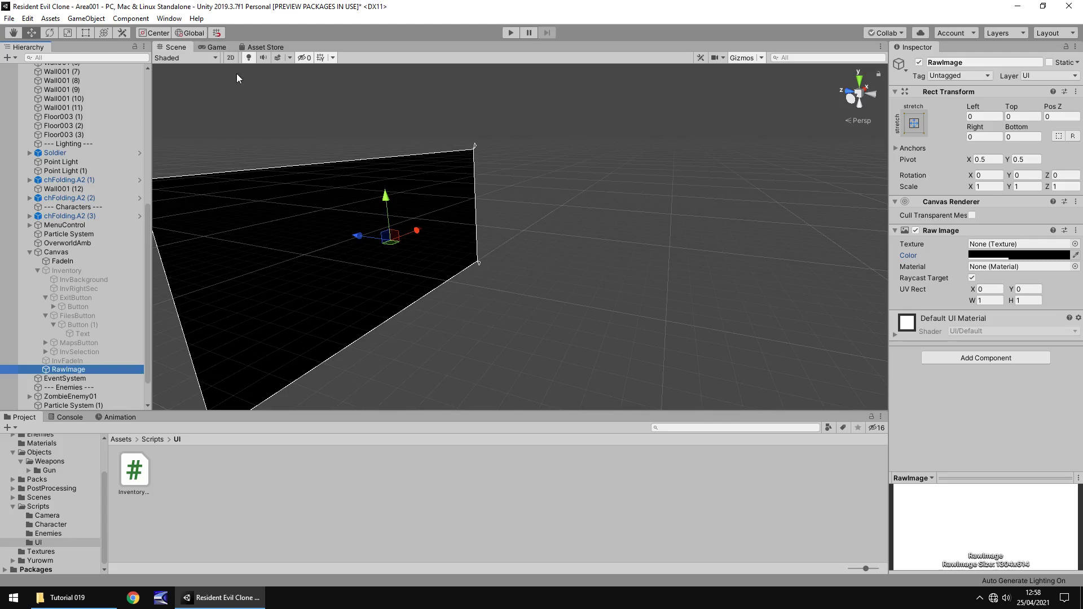
# Deactivate the overlay and play-test it by toggling it on and off
pyautogui.click(920, 63)
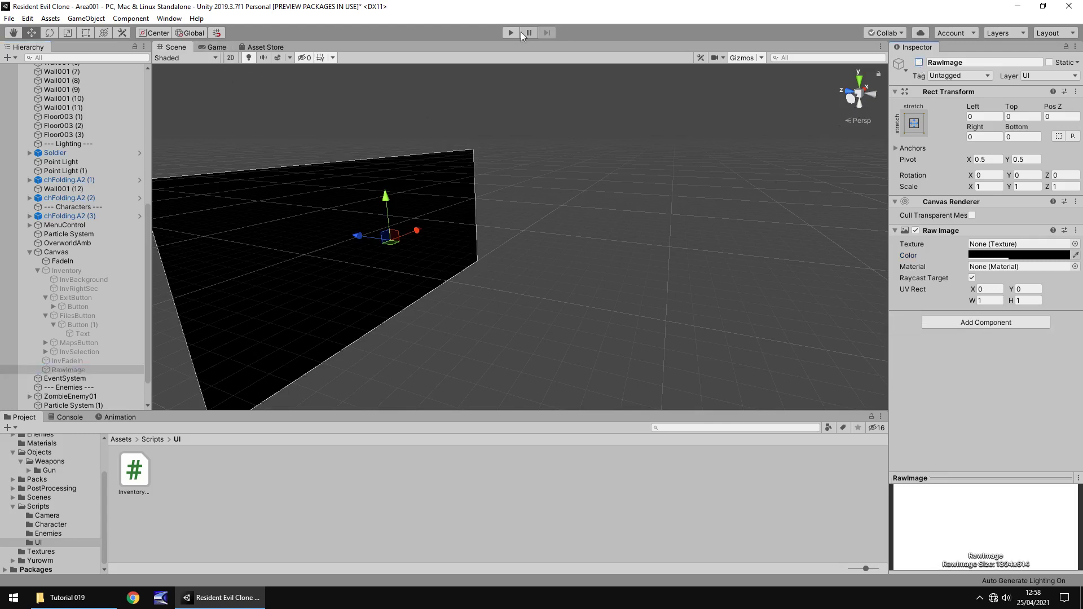
pyautogui.click(513, 34)
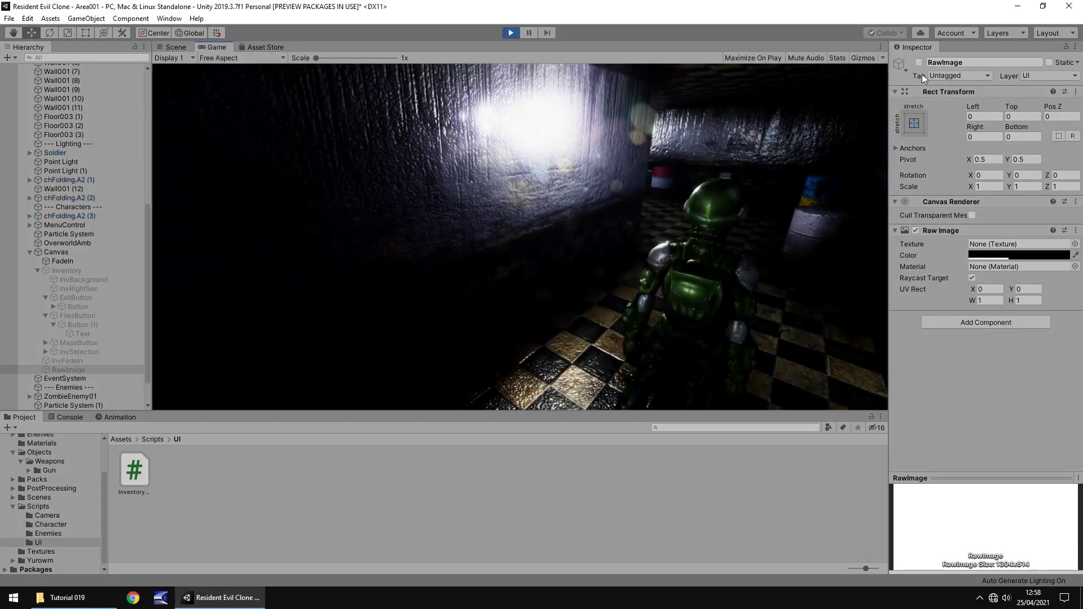
pyautogui.click(921, 63)
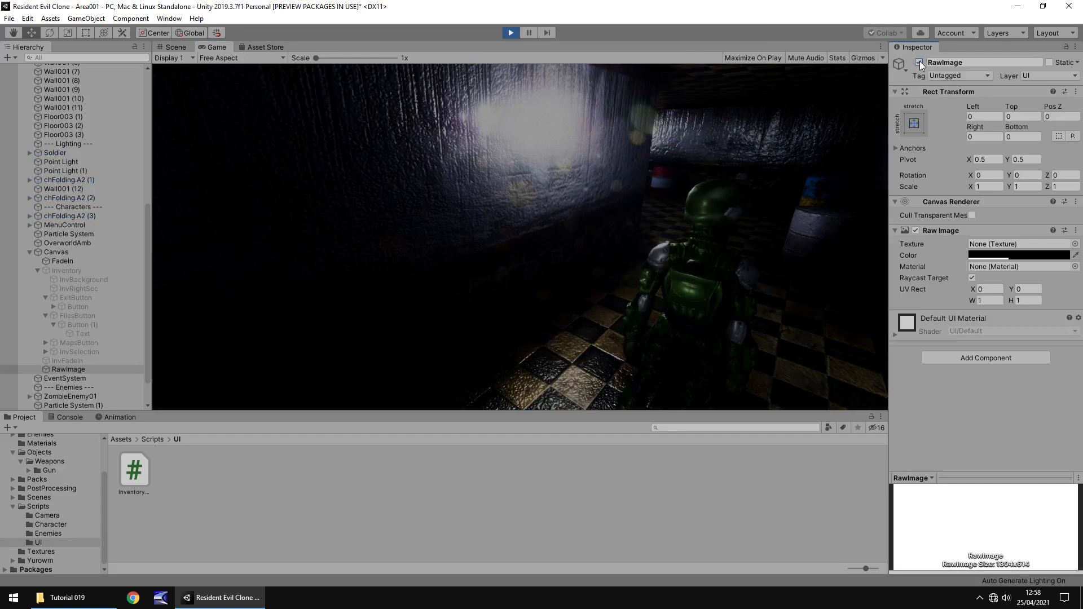
pyautogui.click(920, 61)
# Adjust the overlay's alpha during play, preview it again, and stop the game
pyautogui.click(1012, 254)
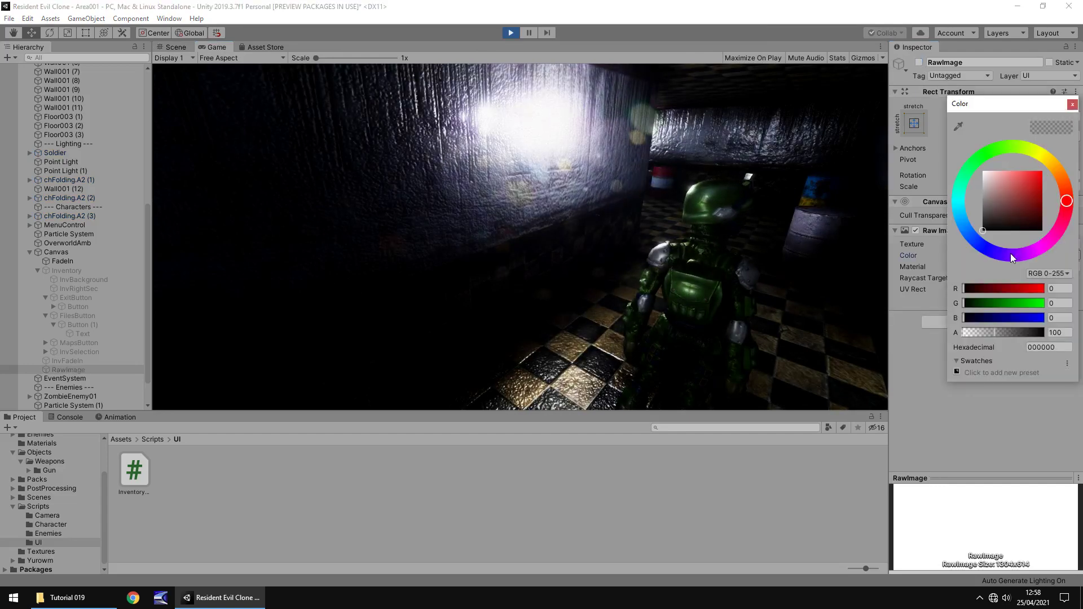
pyautogui.click(1055, 333)
pyautogui.write('150')
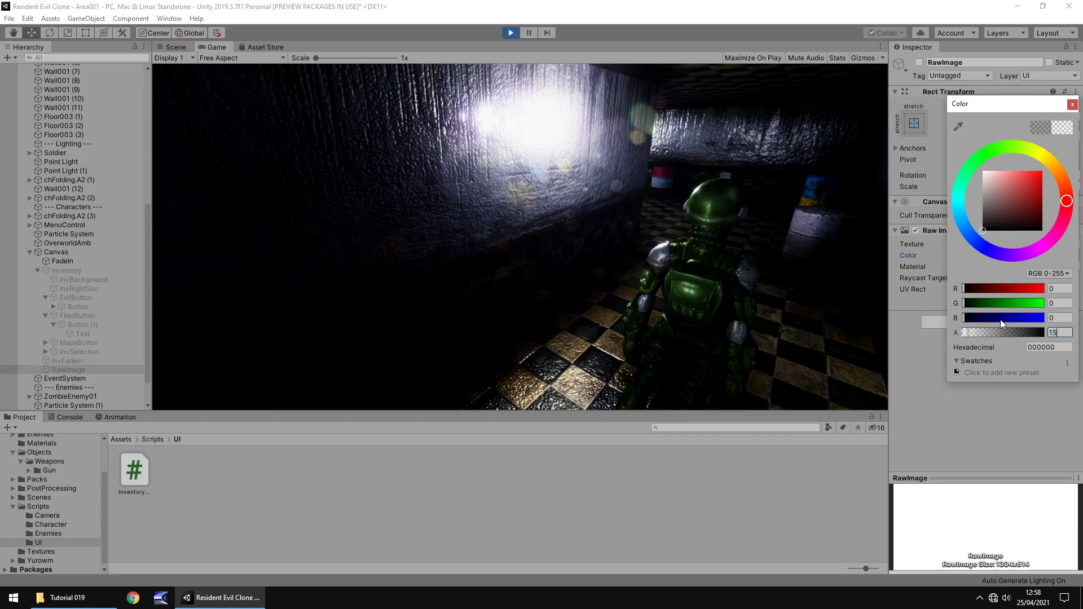
pyautogui.click(1074, 106)
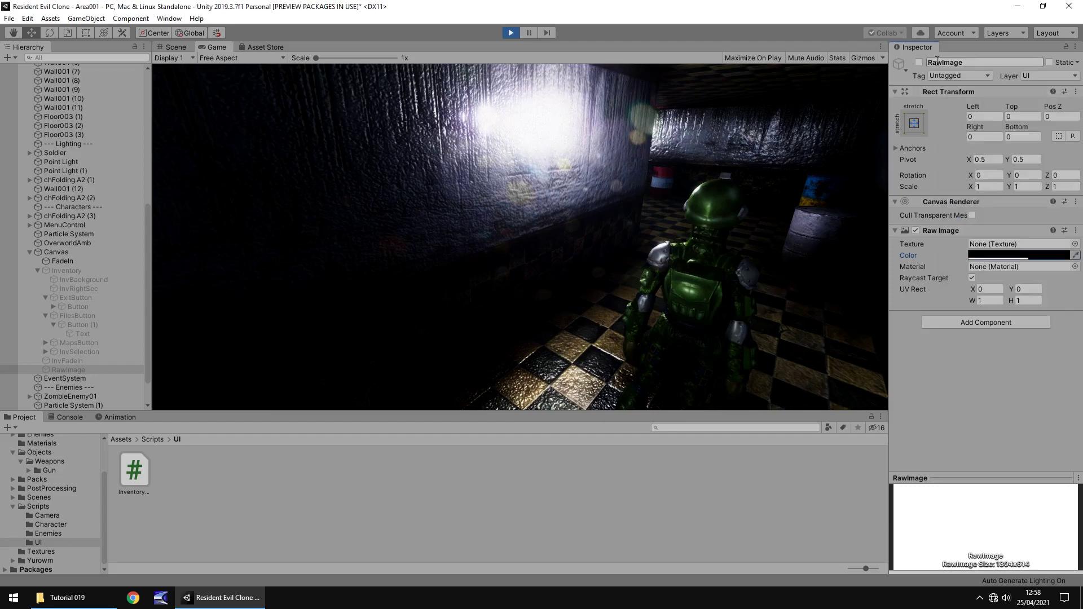
pyautogui.click(919, 63)
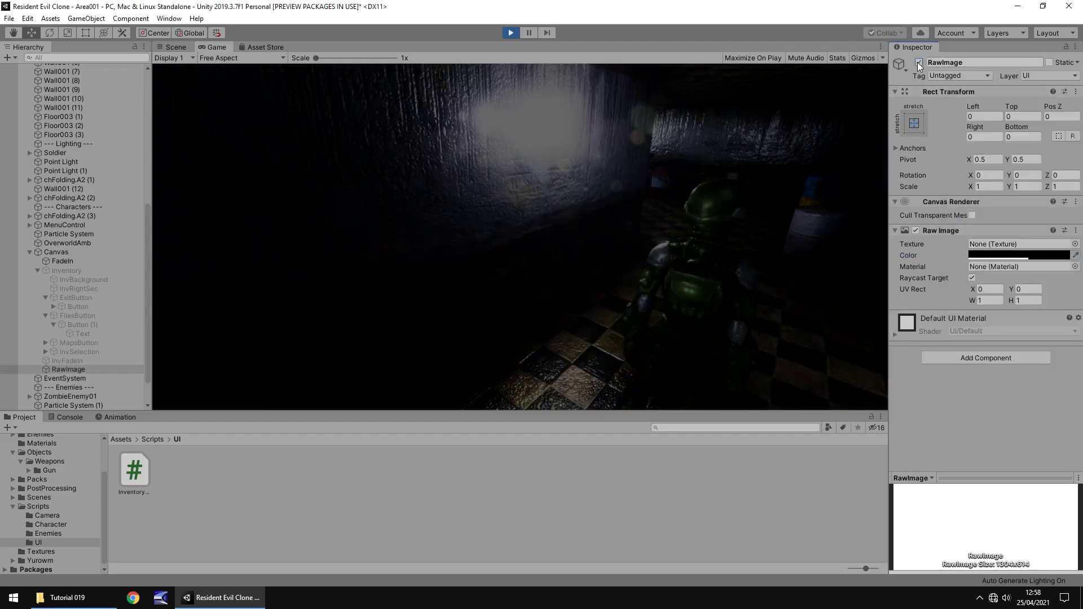
pyautogui.click(918, 62)
pyautogui.click(510, 32)
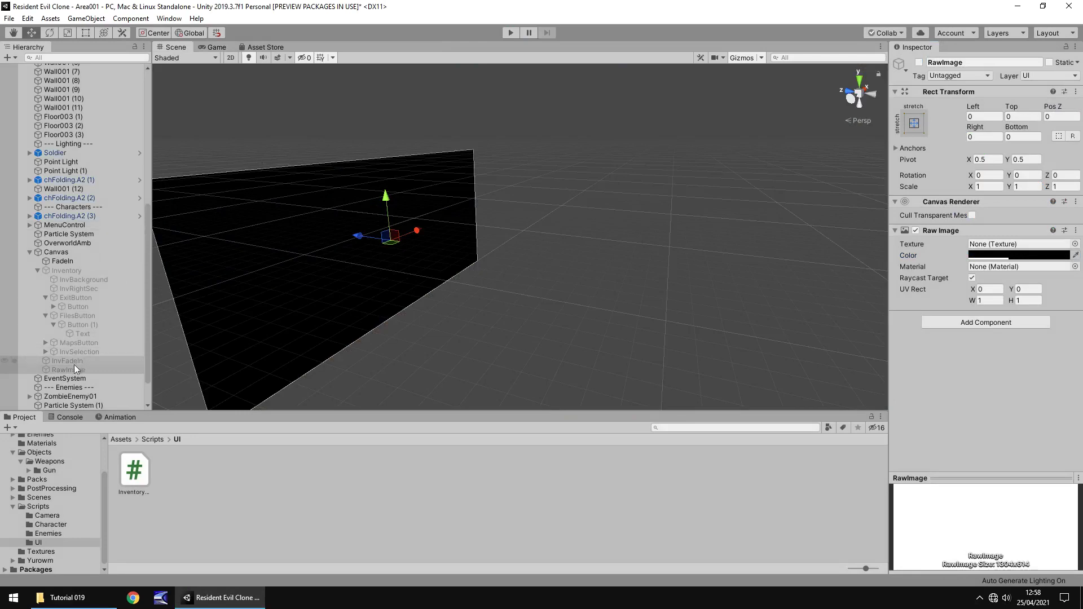
# Rename the RawImage object to PauseScreen
pyautogui.click(1020, 255)
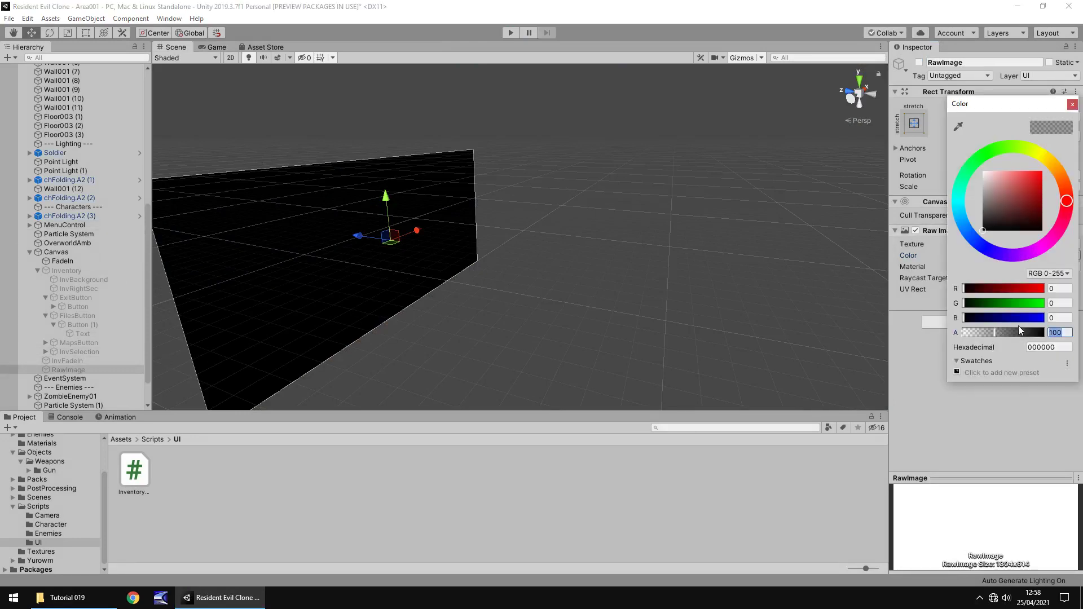
pyautogui.write('150')
pyautogui.click(1073, 105)
pyautogui.click(89, 371)
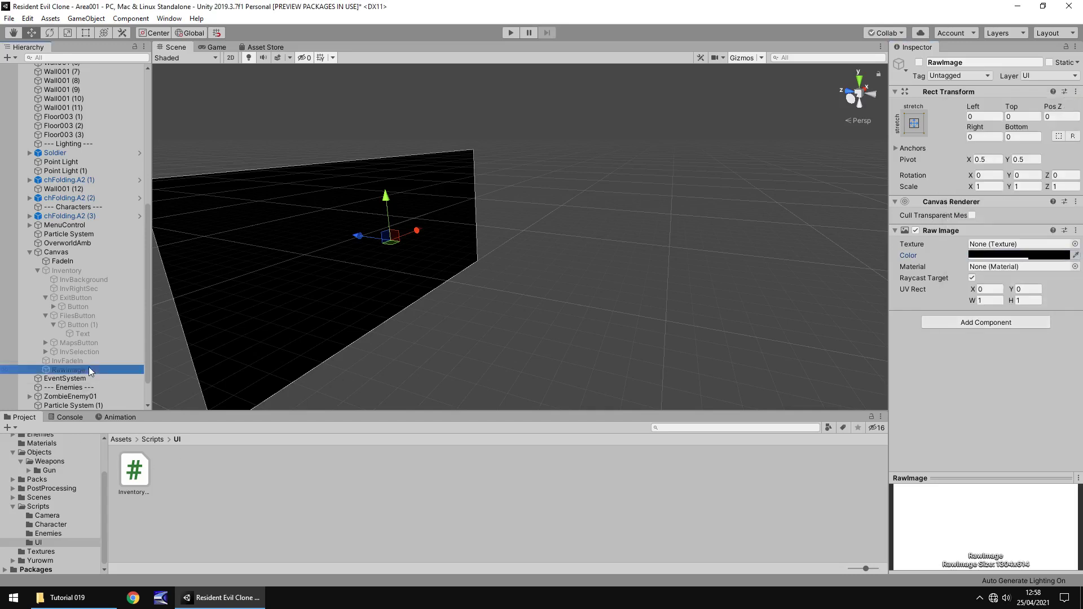
pyautogui.click(133, 366)
pyautogui.write('P')
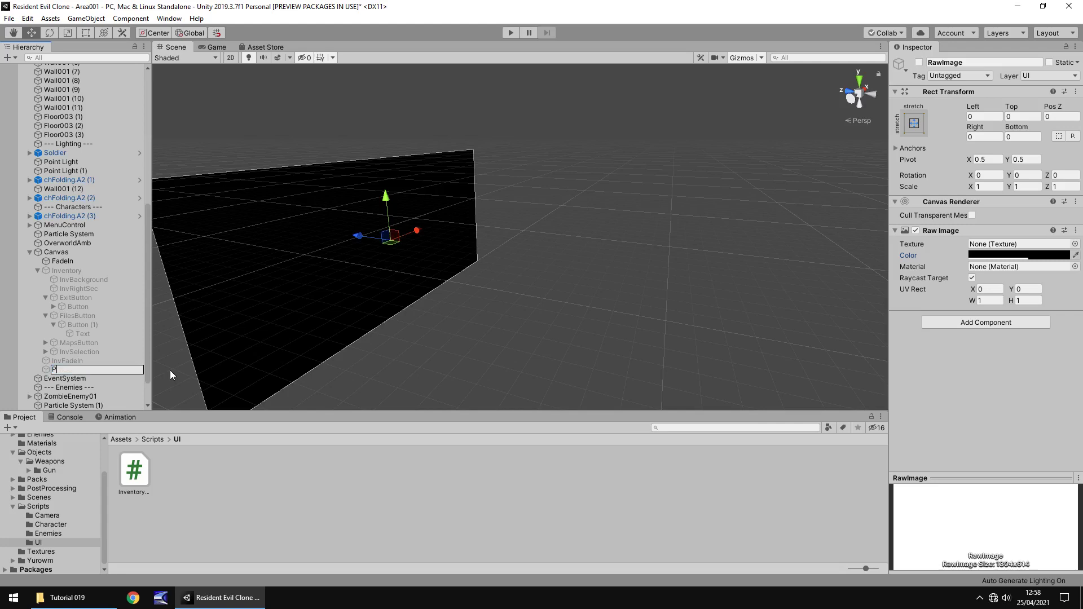
pyautogui.write('ause')
pyautogui.write('Scree')
pyautogui.write('n')
pyautogui.press('Return')
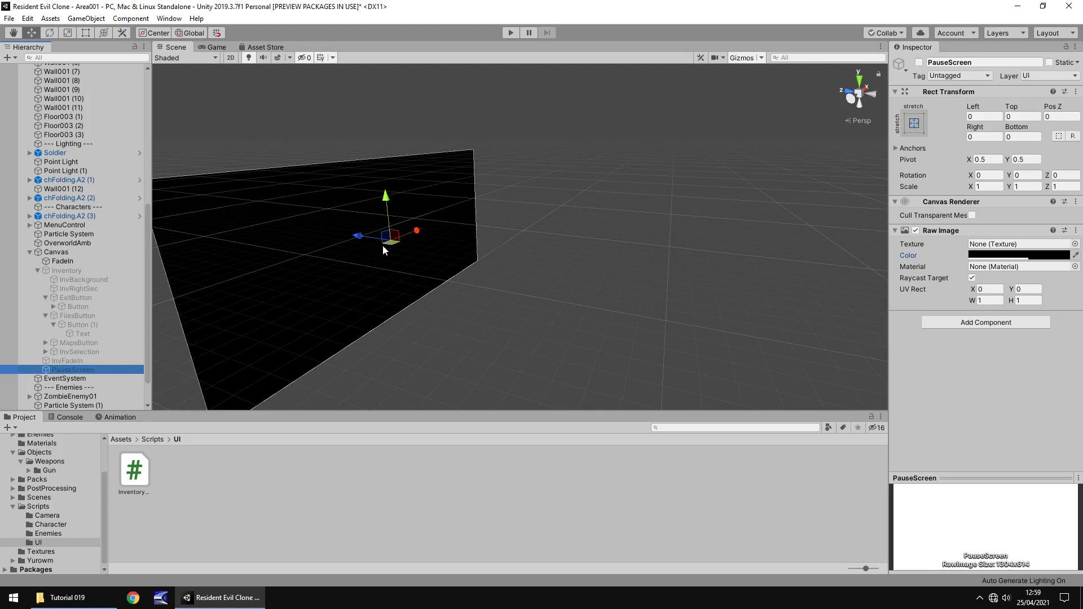
# Add a UI Text reading 'paused' with a middle-stretch anchor
pyautogui.click(85, 18)
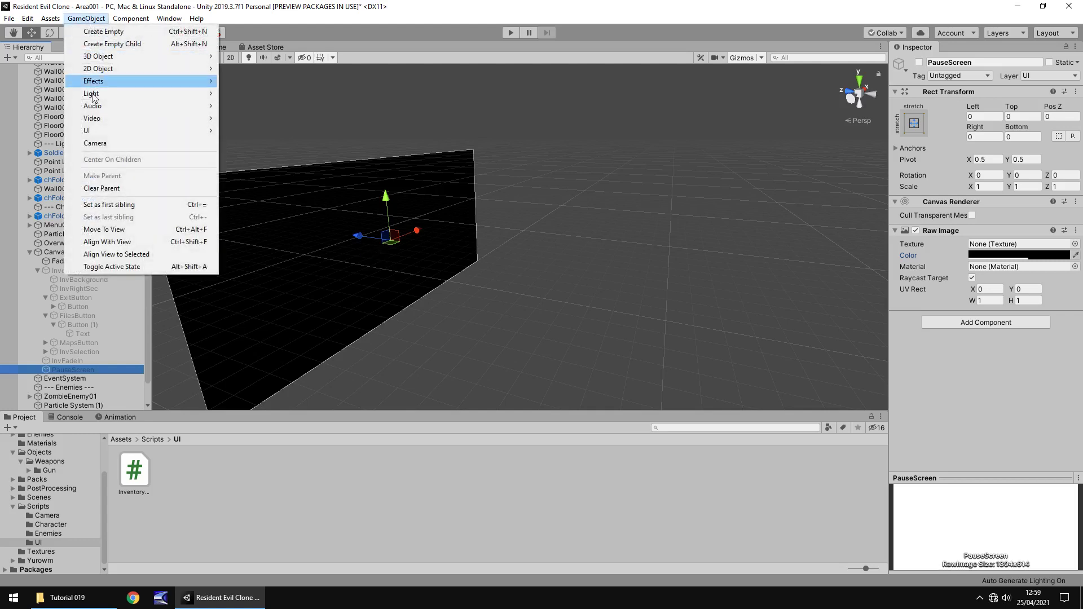
pyautogui.moveTo(87, 131)
pyautogui.click(264, 134)
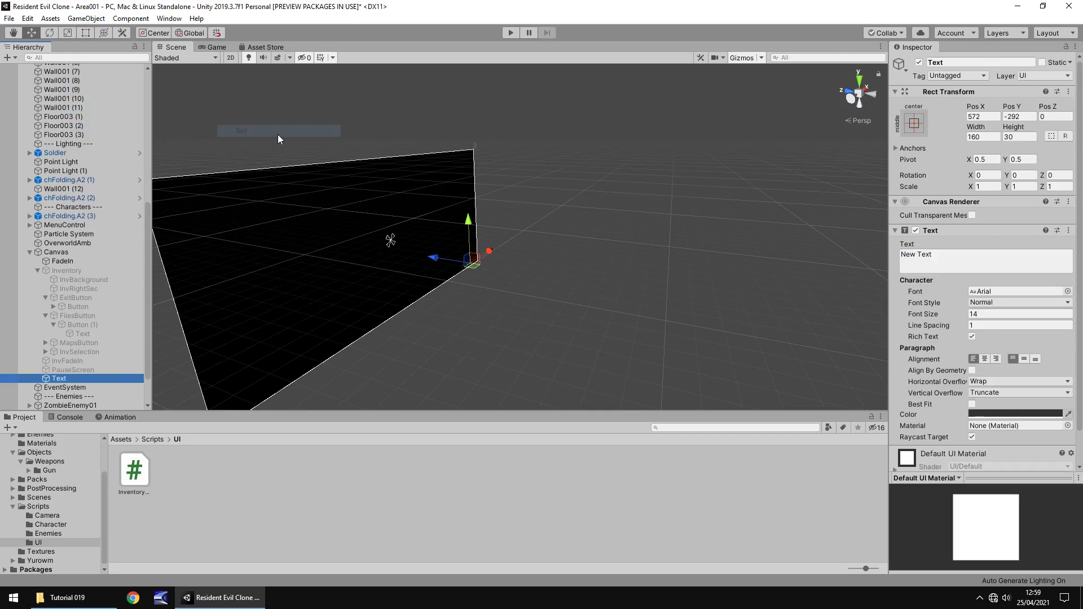
pyautogui.click(952, 255)
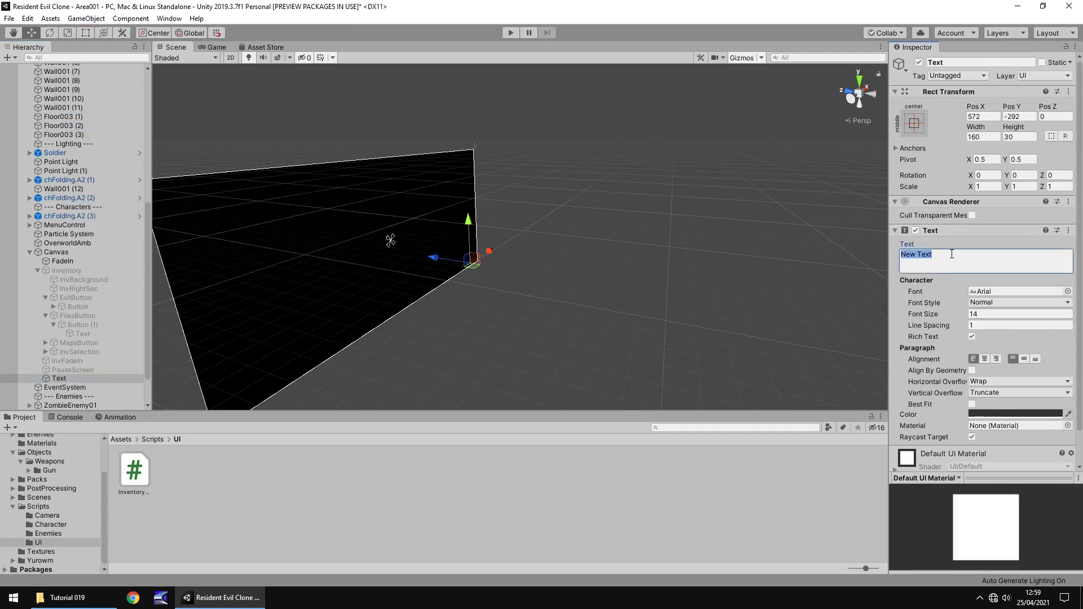
pyautogui.write('Paused')
pyautogui.click(913, 117)
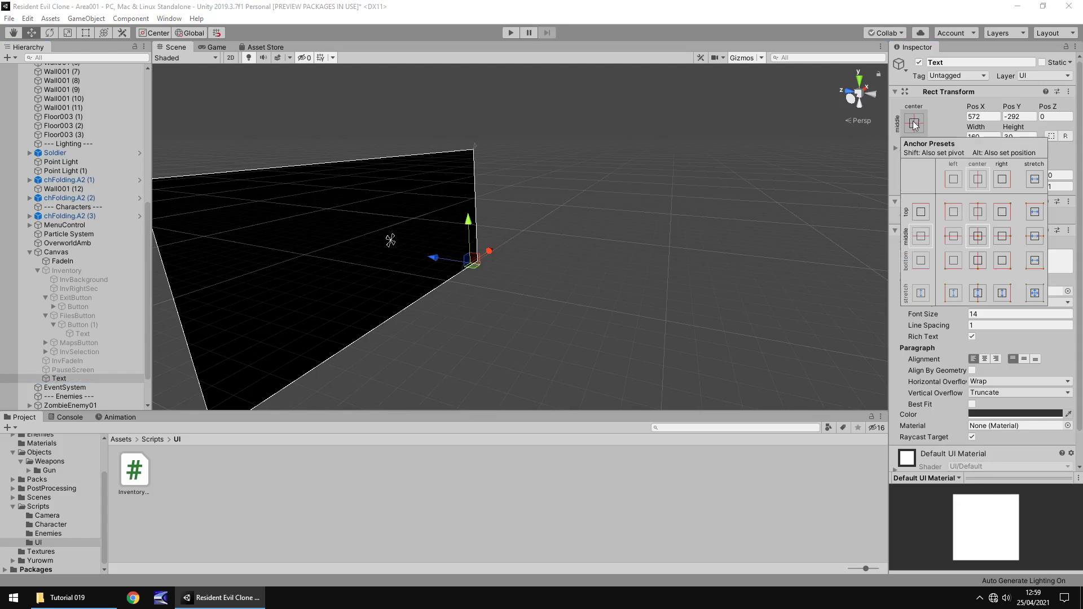
pyautogui.click(1035, 239)
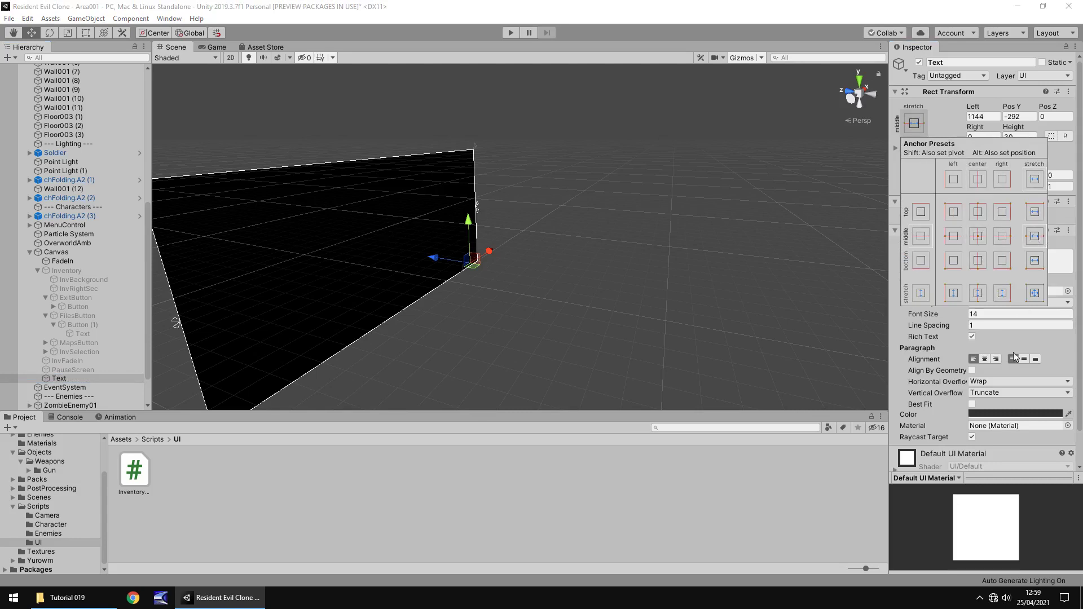
# Colour the label white and set its Left and Pos Y to 0
pyautogui.click(1007, 419)
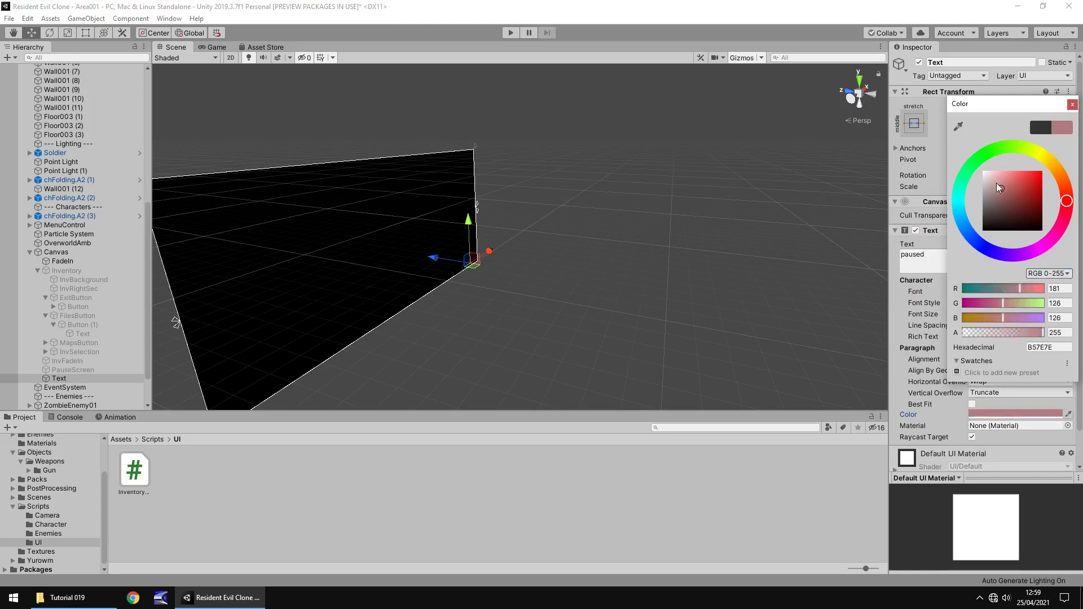
pyautogui.moveTo(997, 183); pyautogui.dragTo(933, 130)
pyautogui.click(1072, 104)
pyautogui.doubleClick(982, 116)
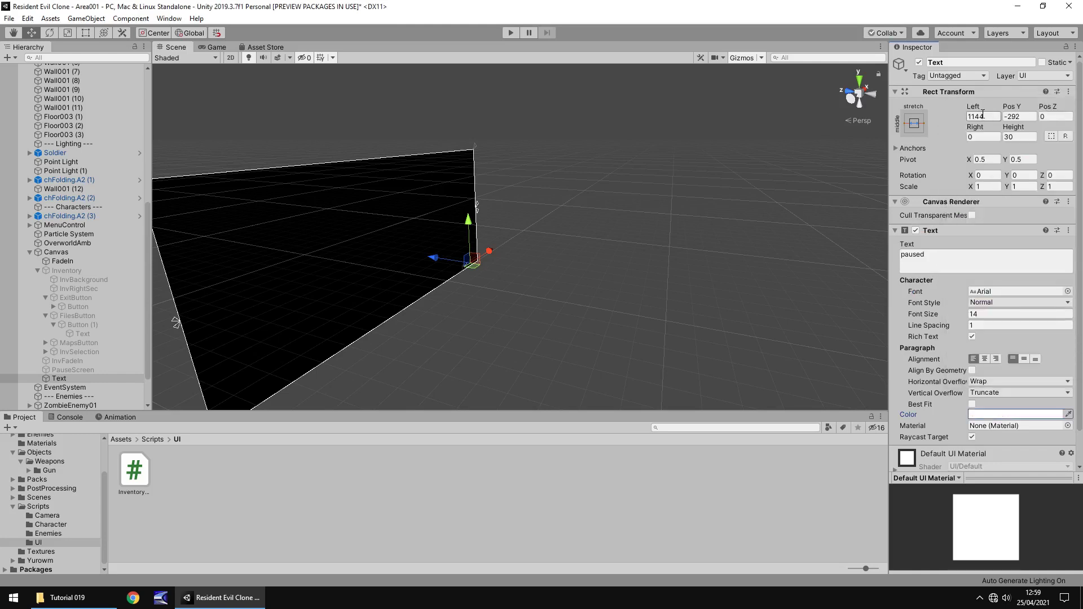
pyautogui.write('0')
pyautogui.doubleClick(1013, 116)
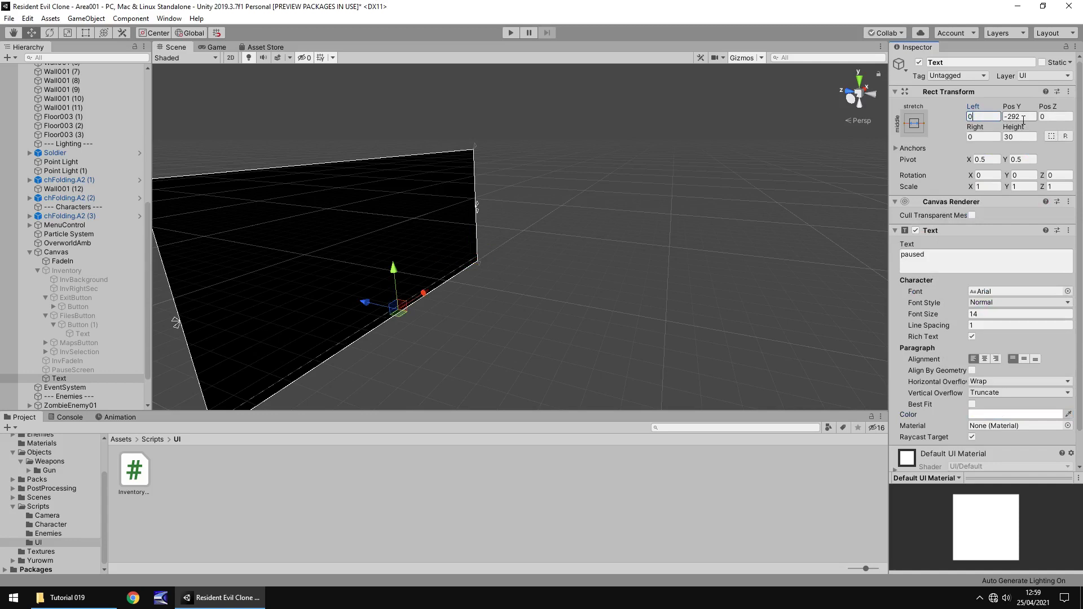
pyautogui.write('0')
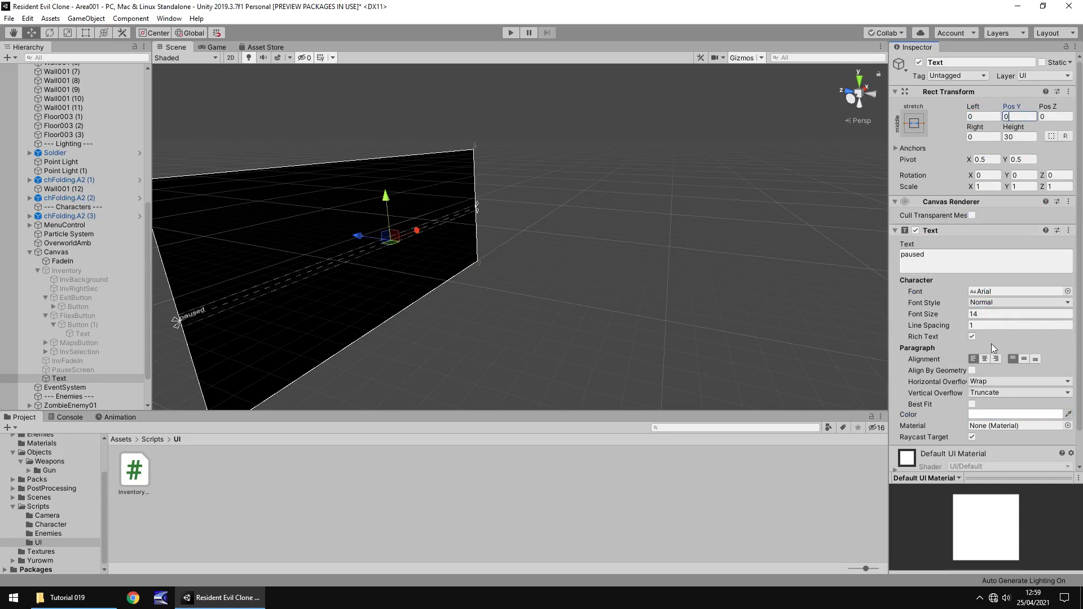
# Give the label font size 30, centre/middle alignment and a taller rect, then preview it
pyautogui.click(985, 360)
pyautogui.scroll(2, 515, 244)
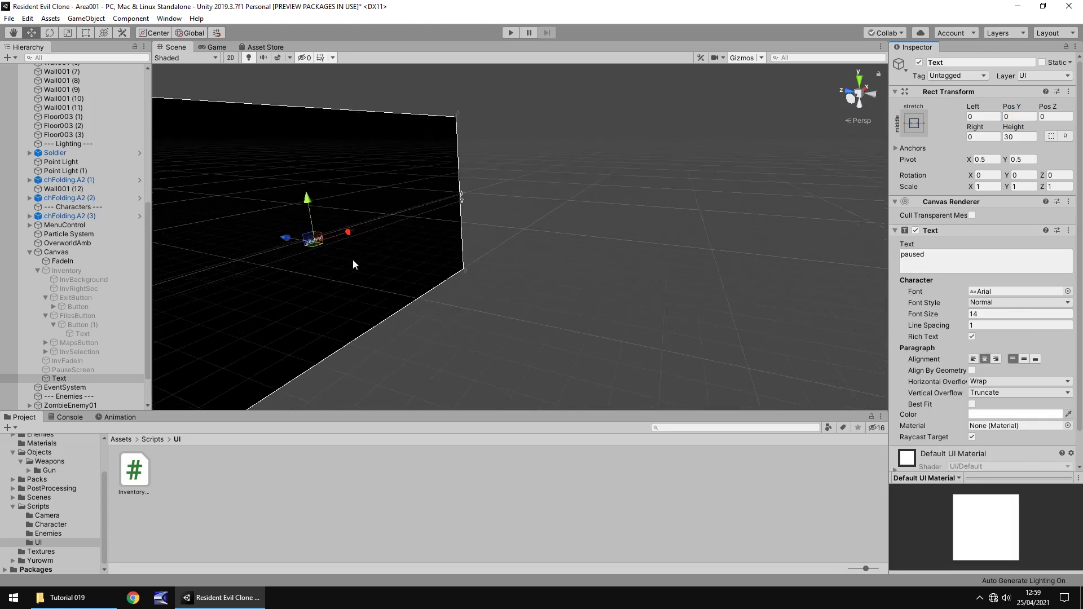
pyautogui.scroll(2, 352, 259)
pyautogui.scroll(2, 525, 246)
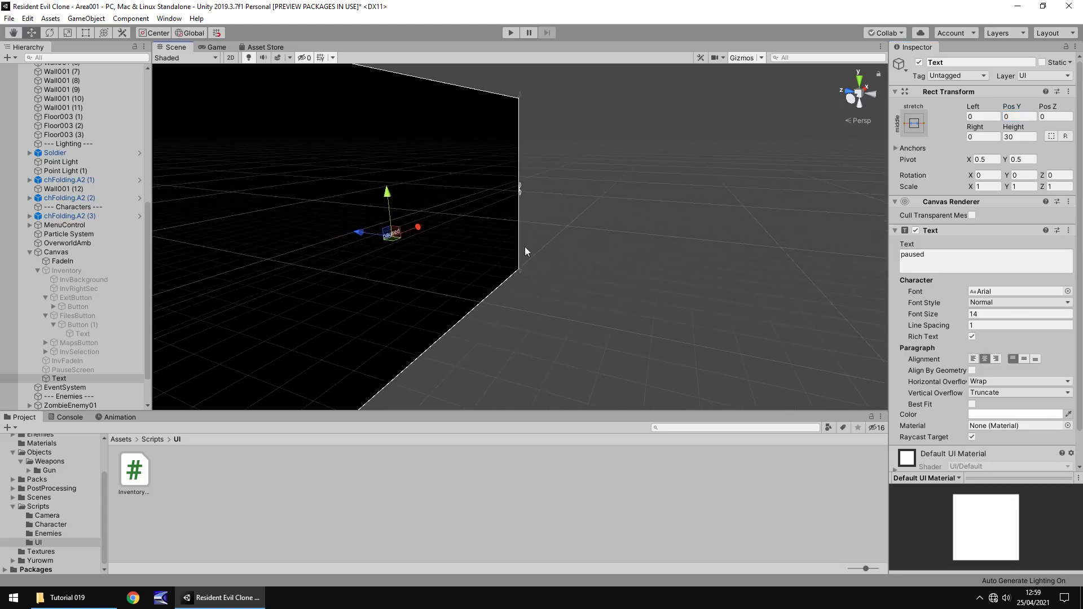
pyautogui.click(984, 314)
pyautogui.write('30')
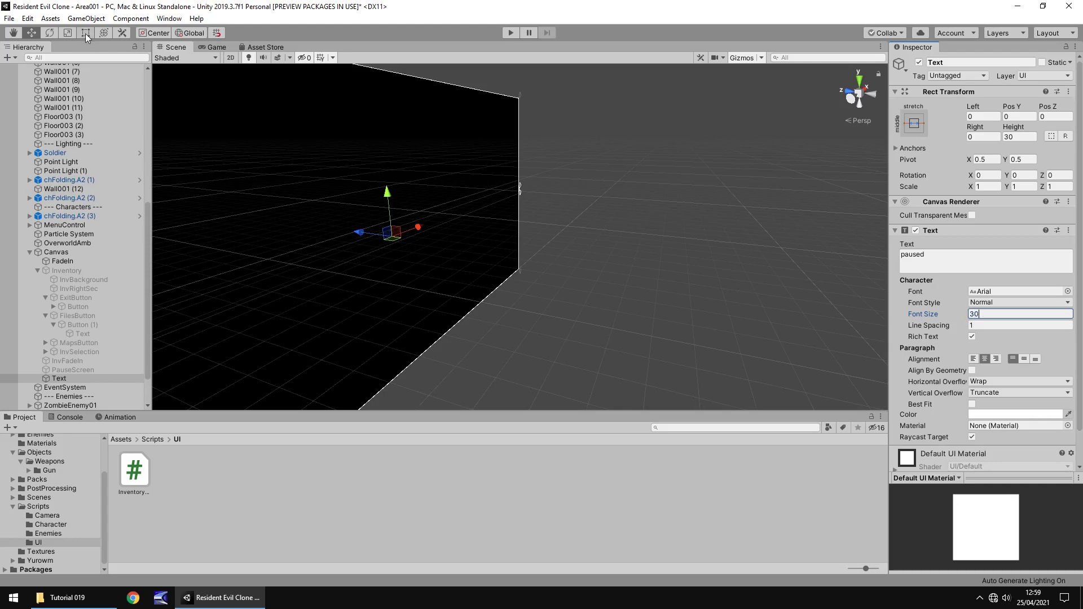
pyautogui.click(85, 33)
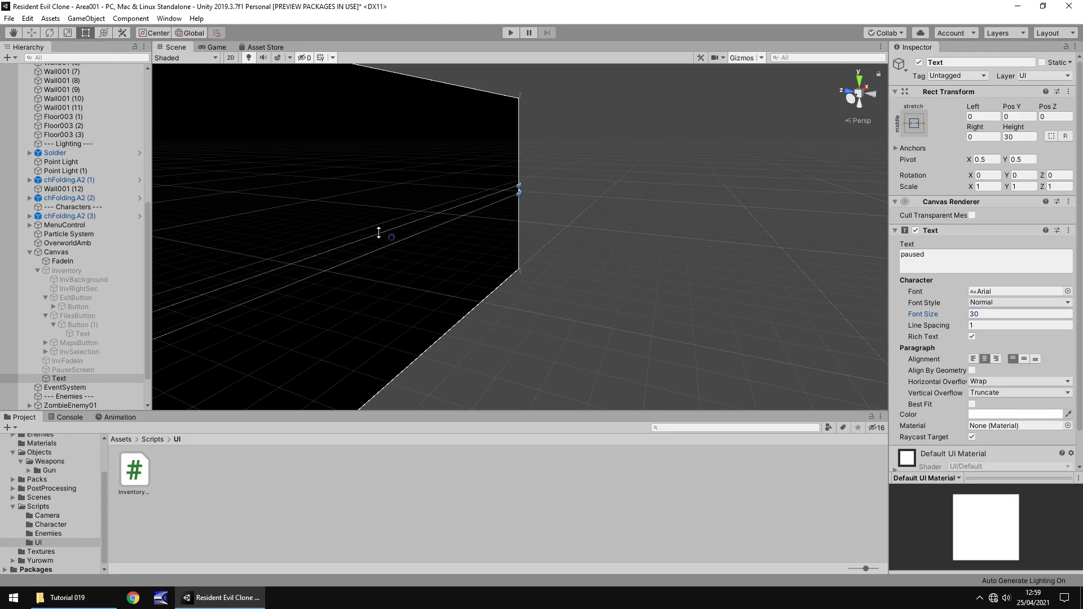
pyautogui.moveTo(379, 233); pyautogui.dragTo(377, 217)
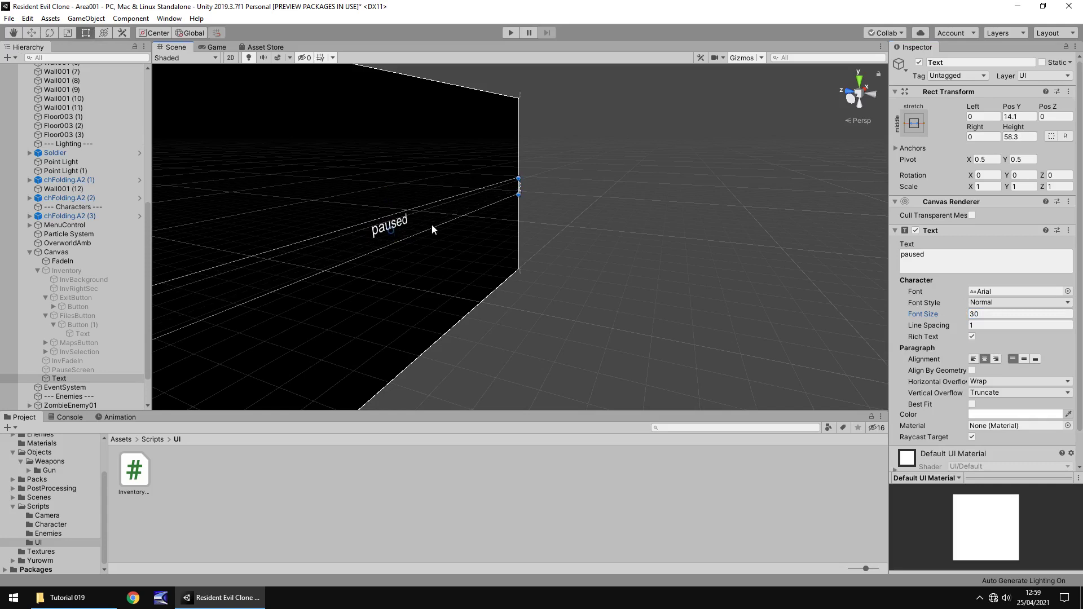
pyautogui.click(1020, 116)
pyautogui.write('0')
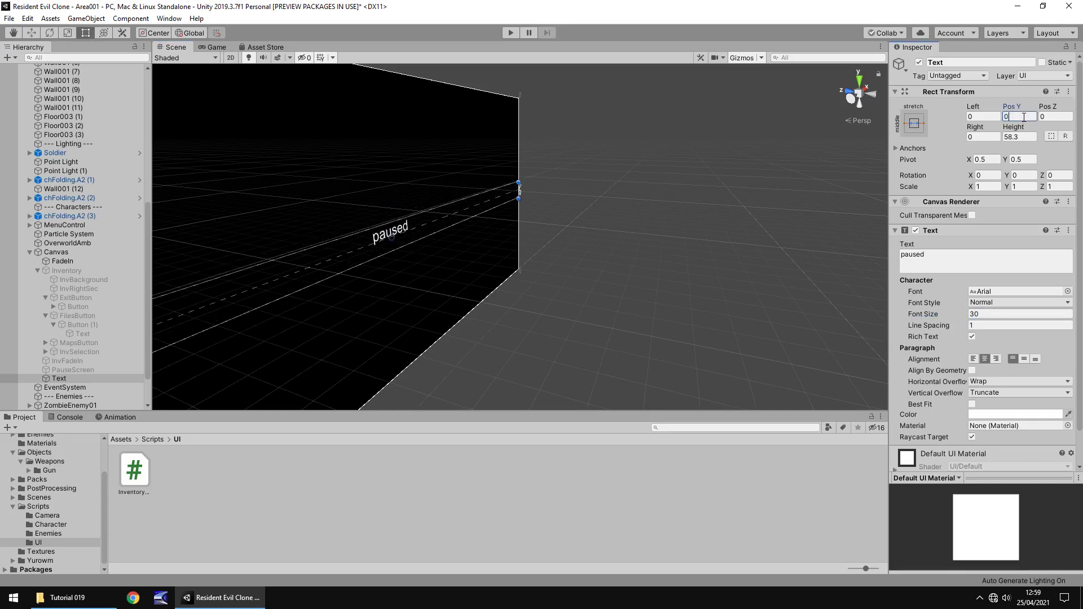
pyautogui.click(1022, 360)
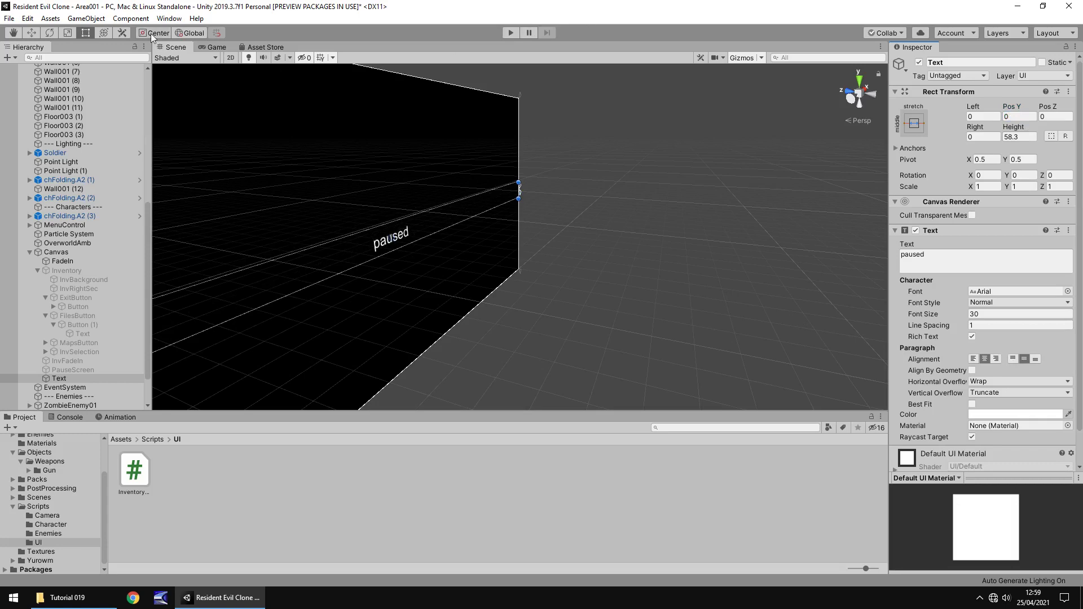
pyautogui.click(213, 47)
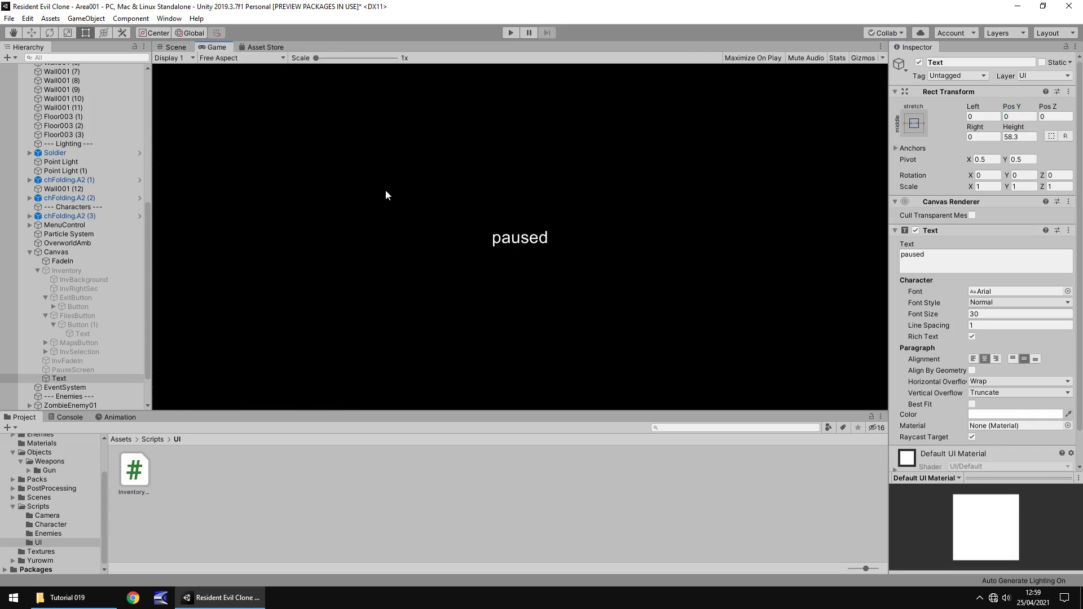
pyautogui.click(172, 48)
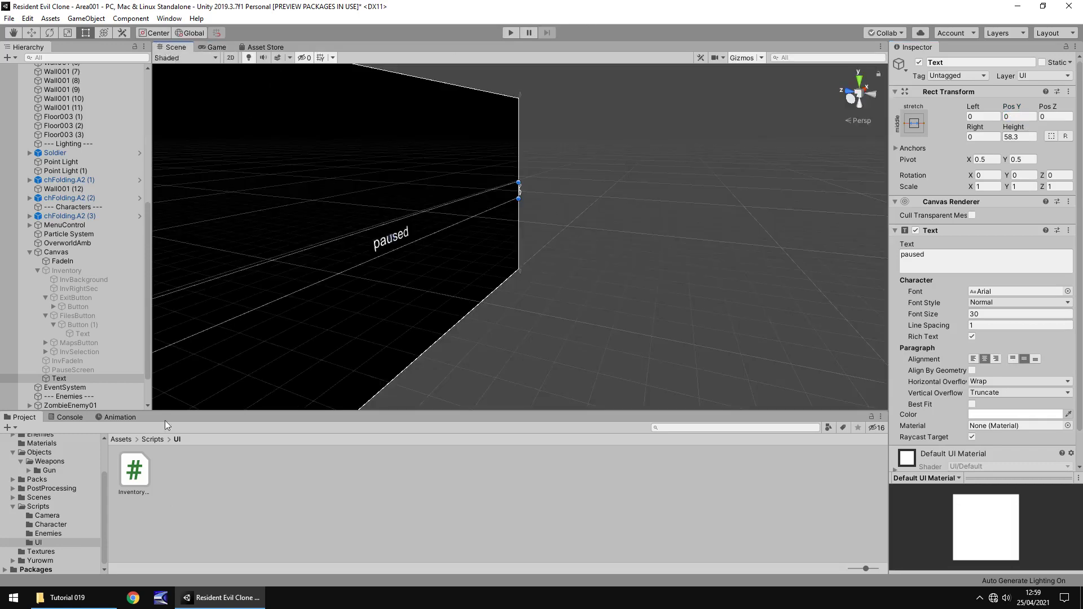
pyautogui.scroll(3, 52, 505)
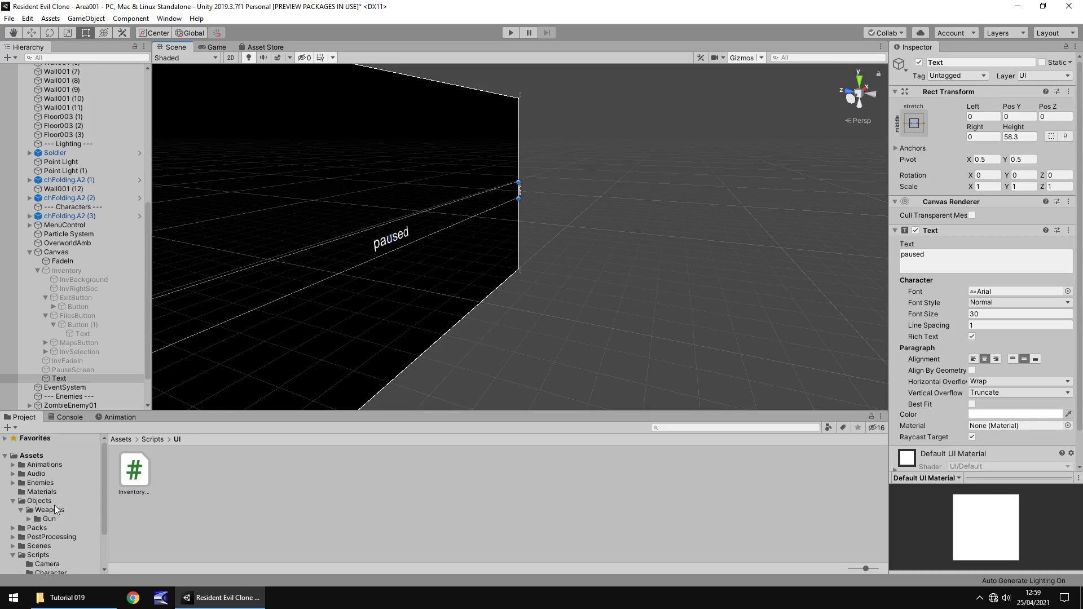
# Create a Fonts folder in Assets
pyautogui.click(29, 457)
pyautogui.rightClick(623, 481)
pyautogui.moveTo(703, 185)
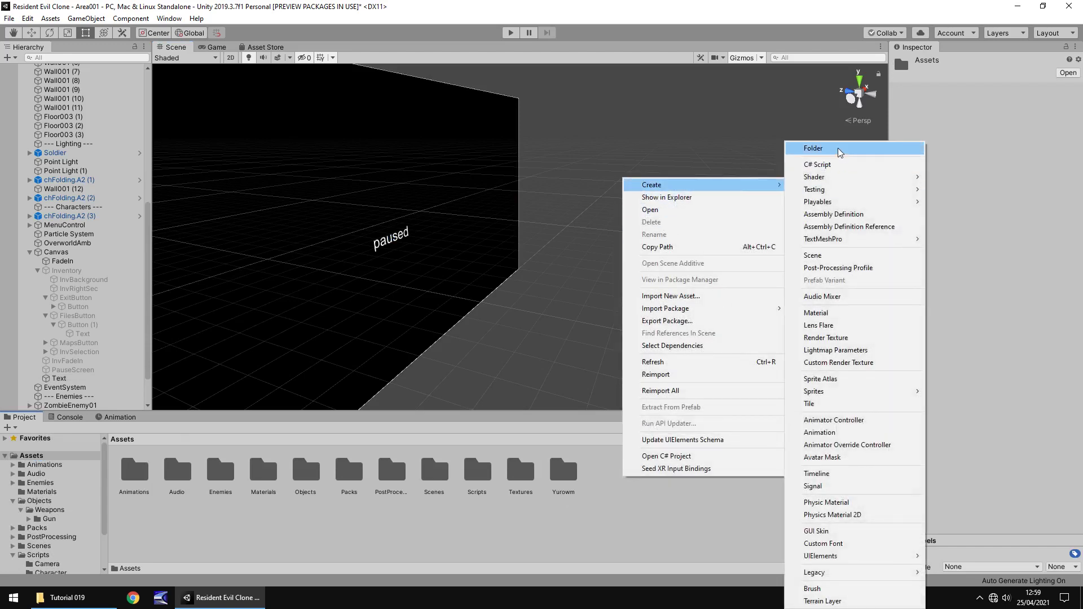
pyautogui.click(826, 149)
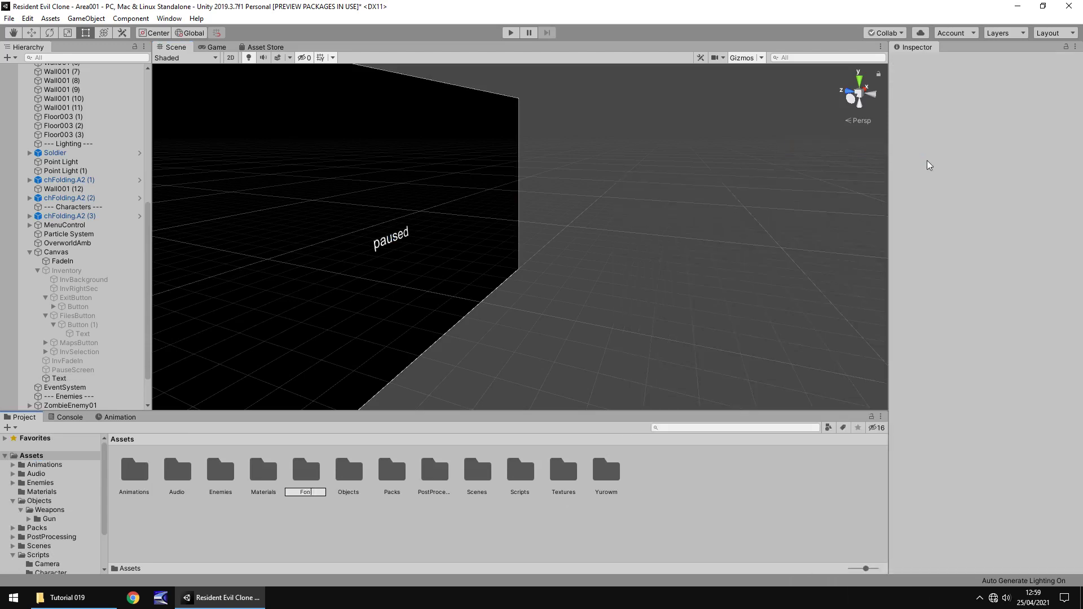
pyautogui.write('Fonts')
pyautogui.press('Return')
pyautogui.press('Return')
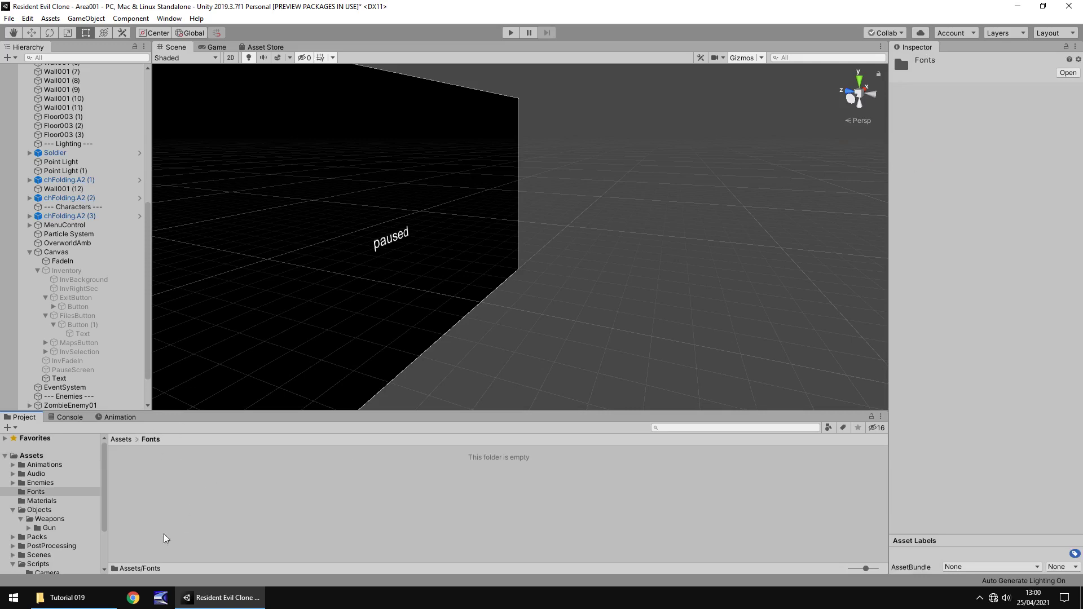
# Import Requiem.ttf into the Fonts folder
pyautogui.click(87, 603)
pyautogui.moveTo(140, 144); pyautogui.dragTo(547, 503)
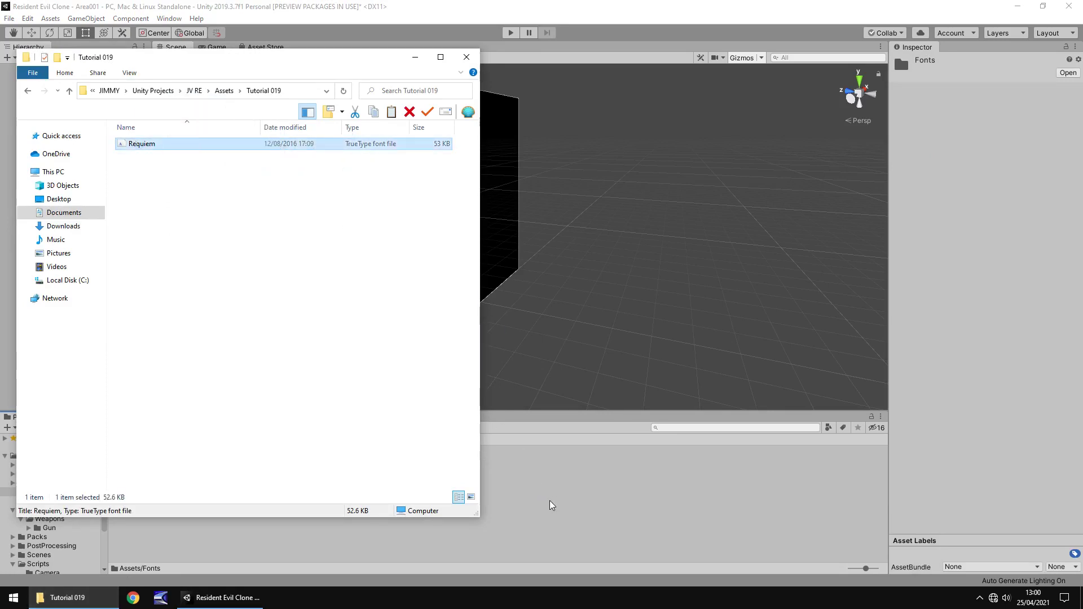
pyautogui.click(549, 506)
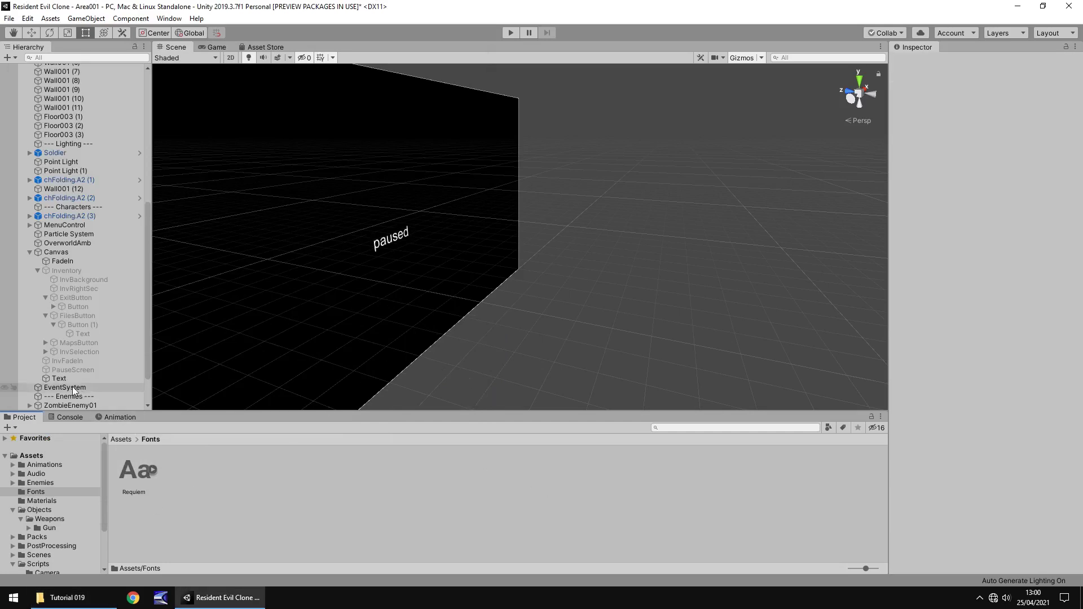
# Assign the Requiem font to the paused Text component and preview it in the Game view
pyautogui.click(57, 379)
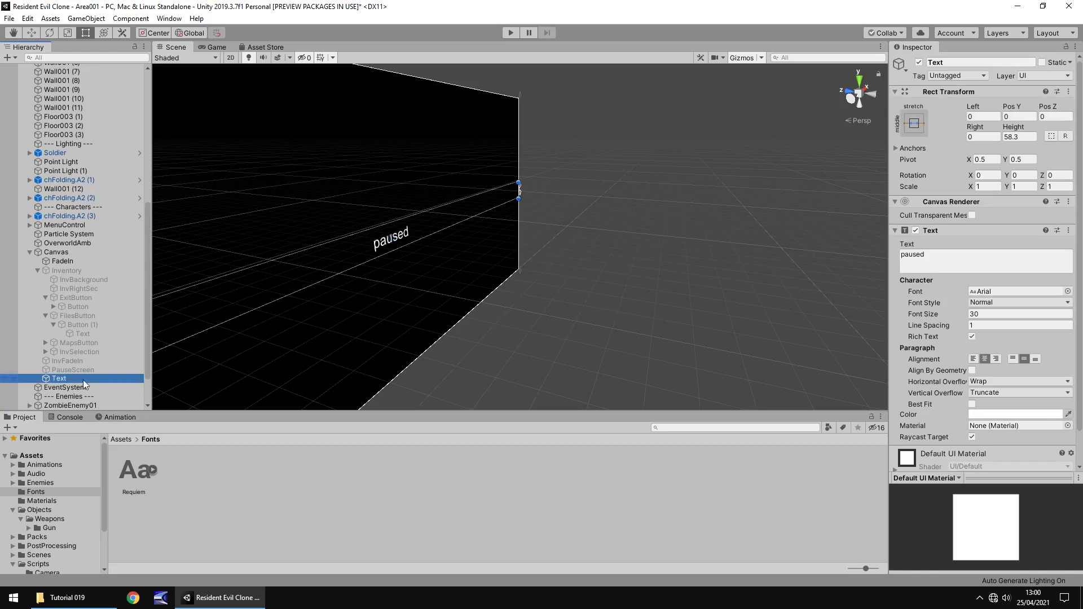
pyautogui.click(1068, 291)
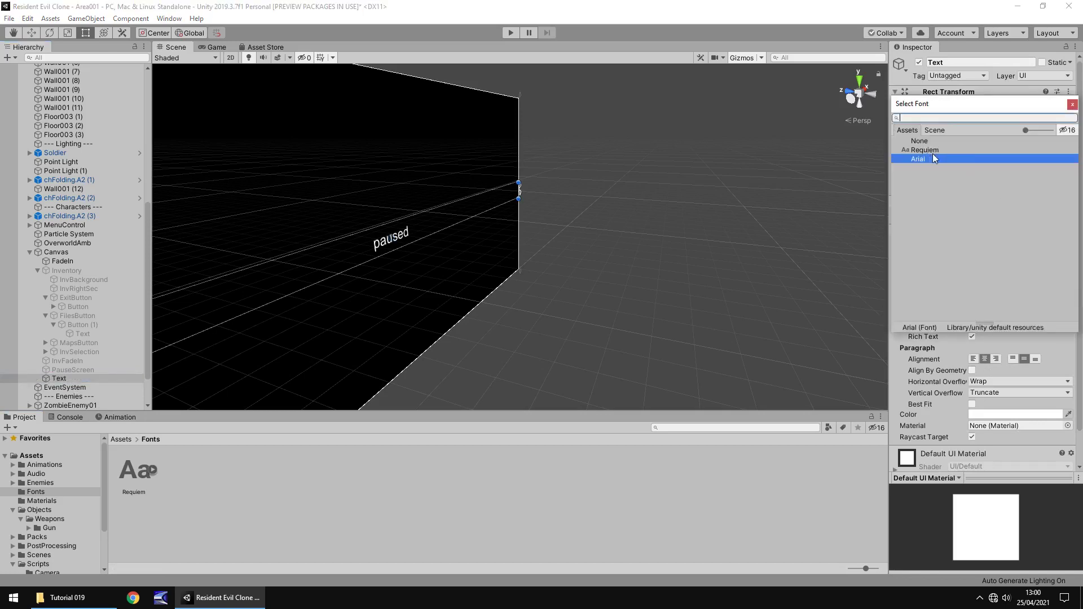
pyautogui.click(1073, 105)
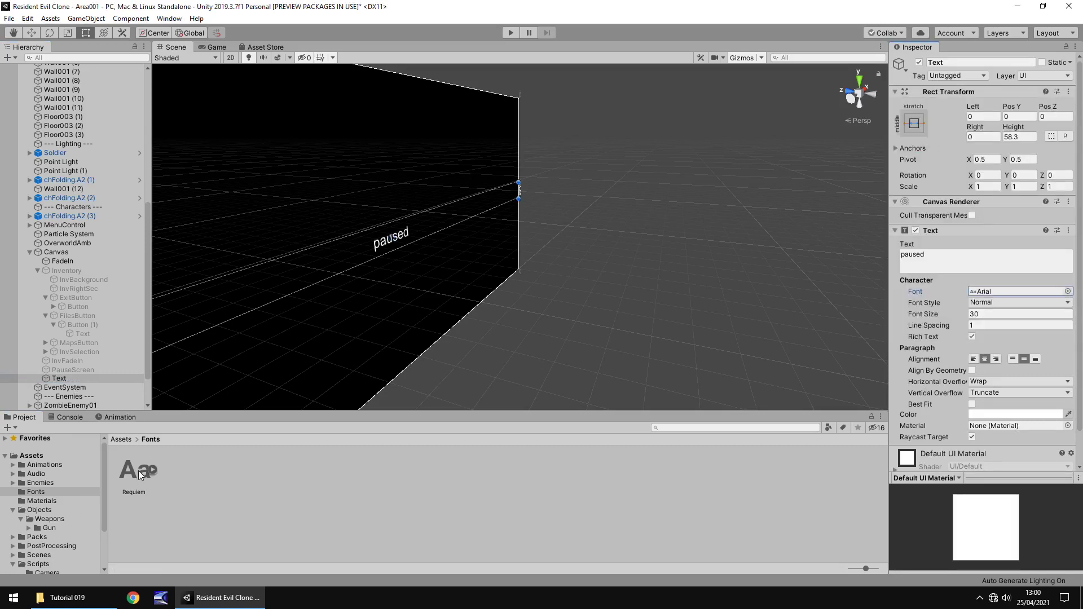
pyautogui.moveTo(138, 470); pyautogui.dragTo(991, 294)
pyautogui.click(217, 49)
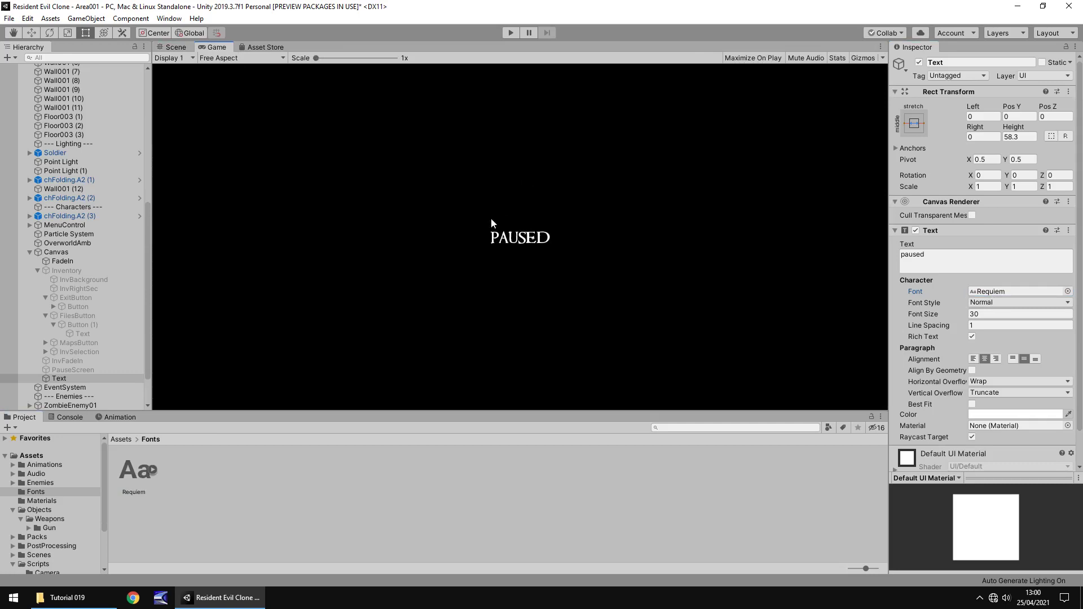
pyautogui.click(170, 47)
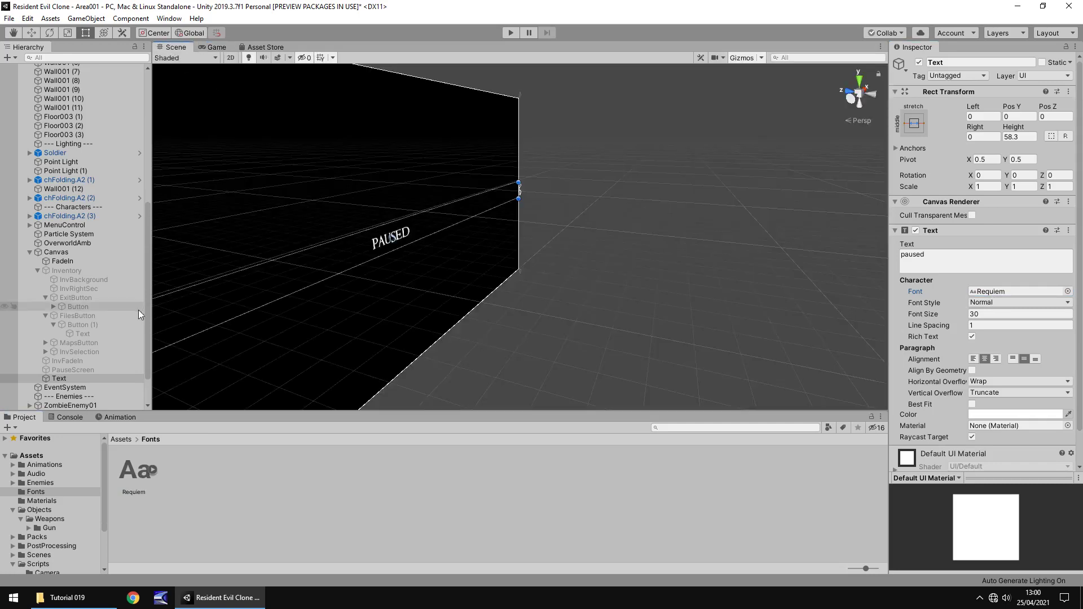
pyautogui.click(57, 379)
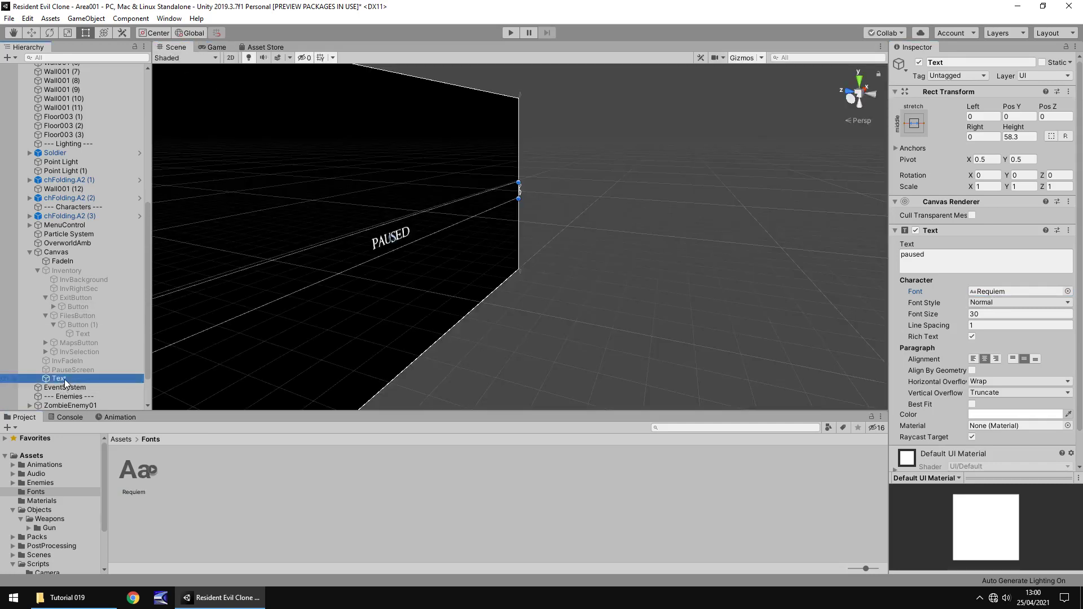
# Nest Text under PauseScreen and play-test with PauseScreen toggled on and off
pyautogui.moveTo(61, 379); pyautogui.dragTo(64, 369)
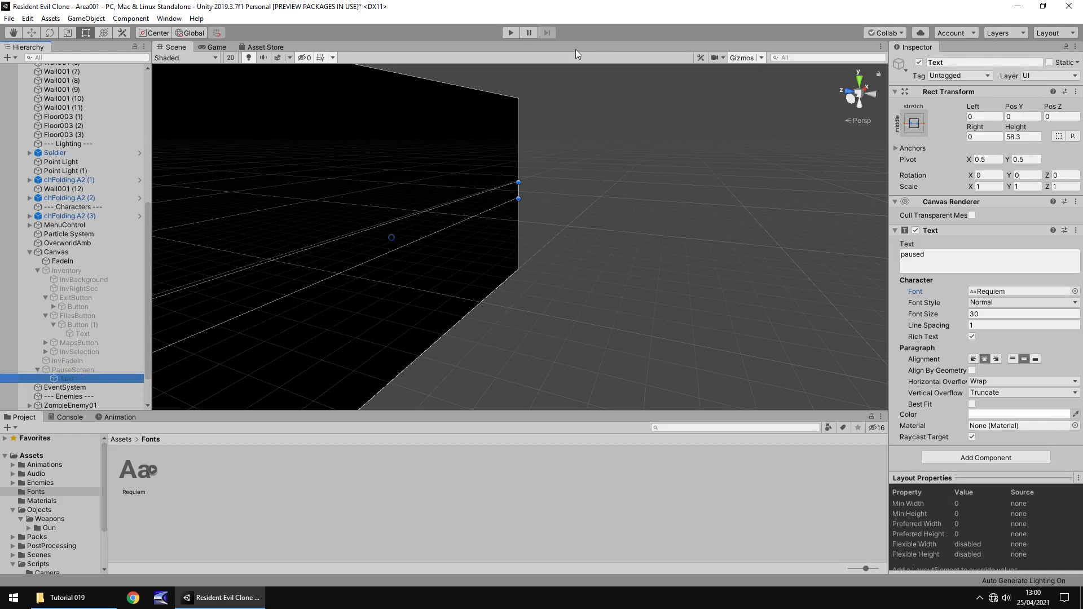
pyautogui.click(69, 370)
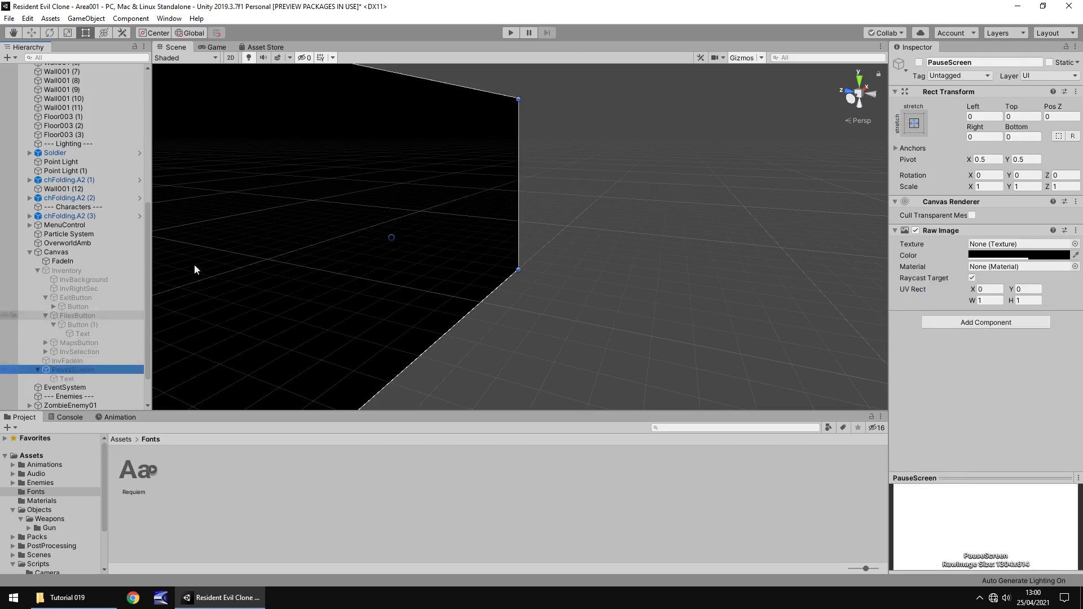
pyautogui.click(509, 32)
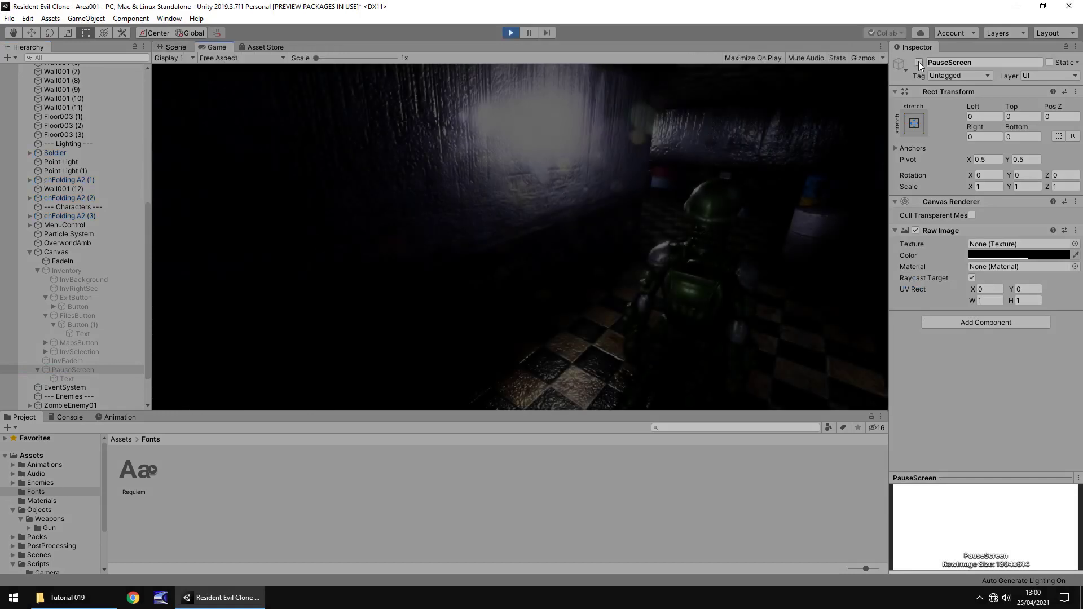
pyautogui.click(919, 62)
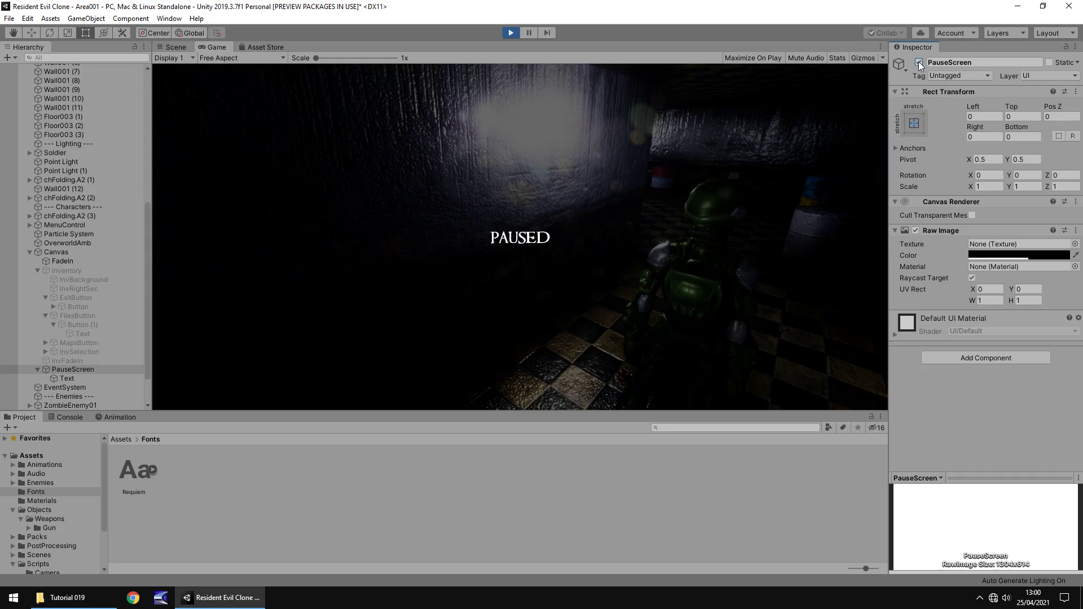
pyautogui.click(919, 62)
pyautogui.click(510, 32)
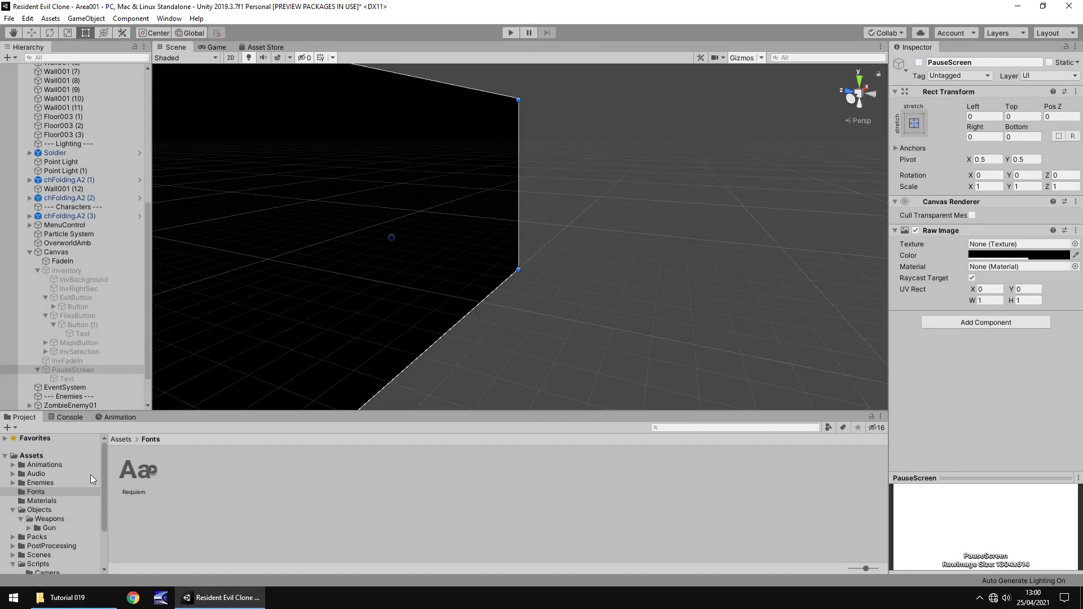
pyautogui.scroll(-2, 46, 505)
pyautogui.scroll(-1, 46, 504)
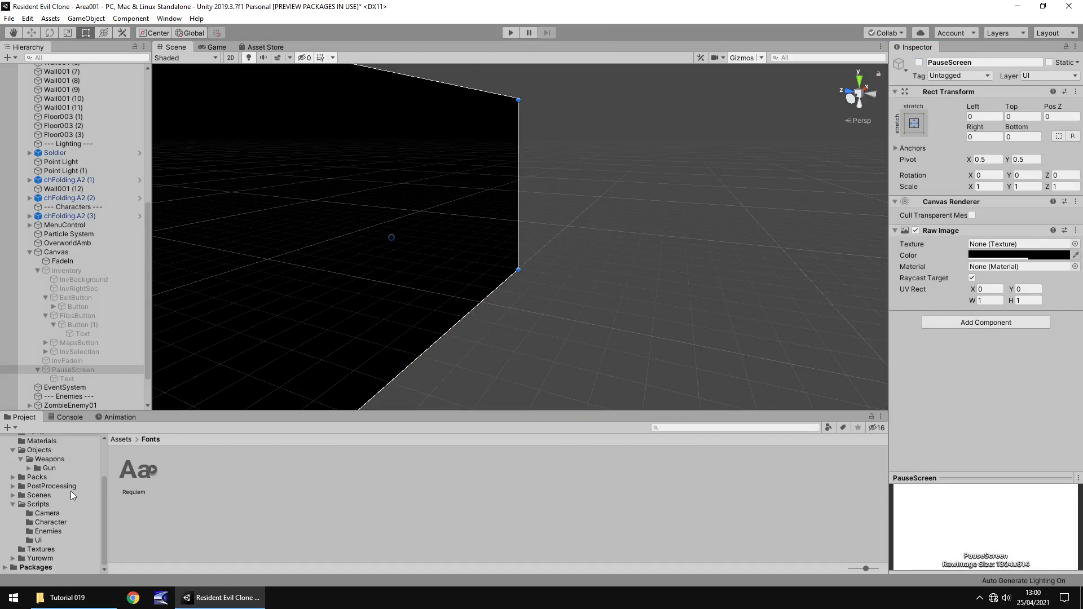
# Create a C# script named PauseGame in Assets/Scripts/UI
pyautogui.click(31, 505)
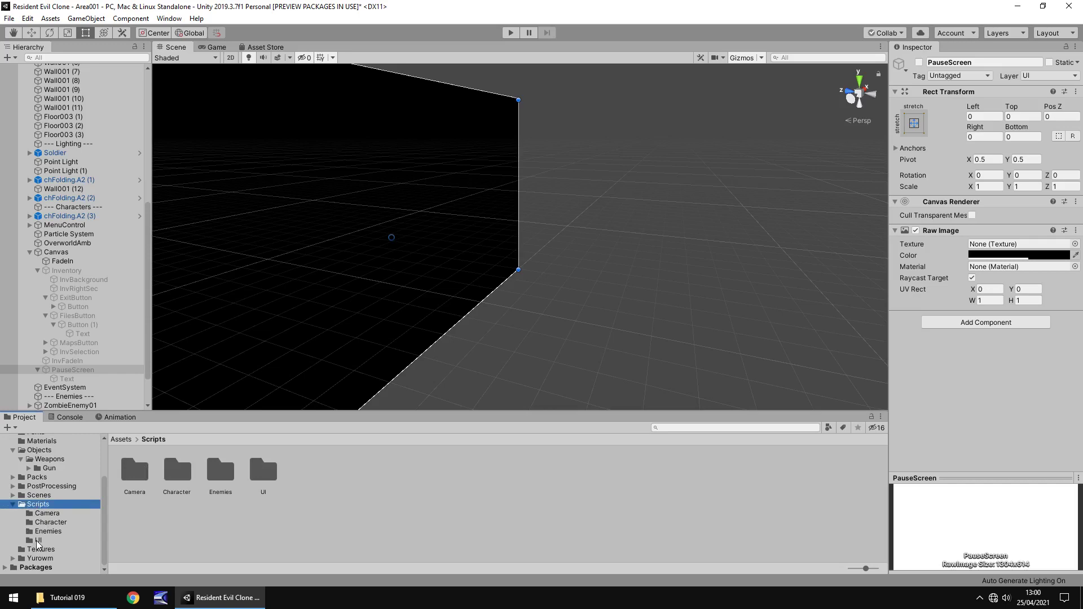
pyautogui.doubleClick(263, 471)
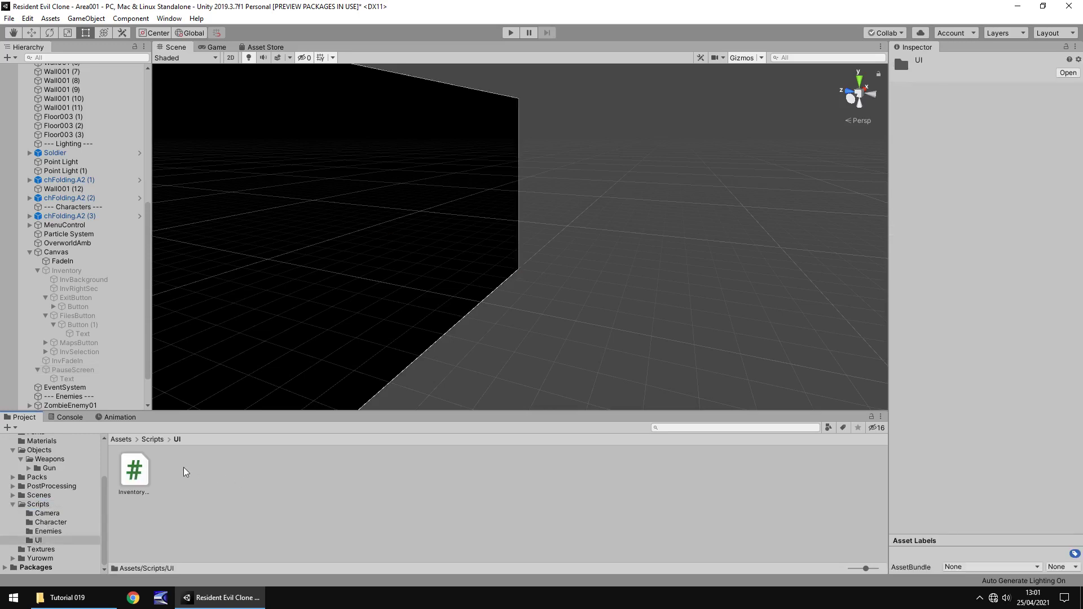
pyautogui.rightClick(184, 471)
pyautogui.moveTo(214, 177)
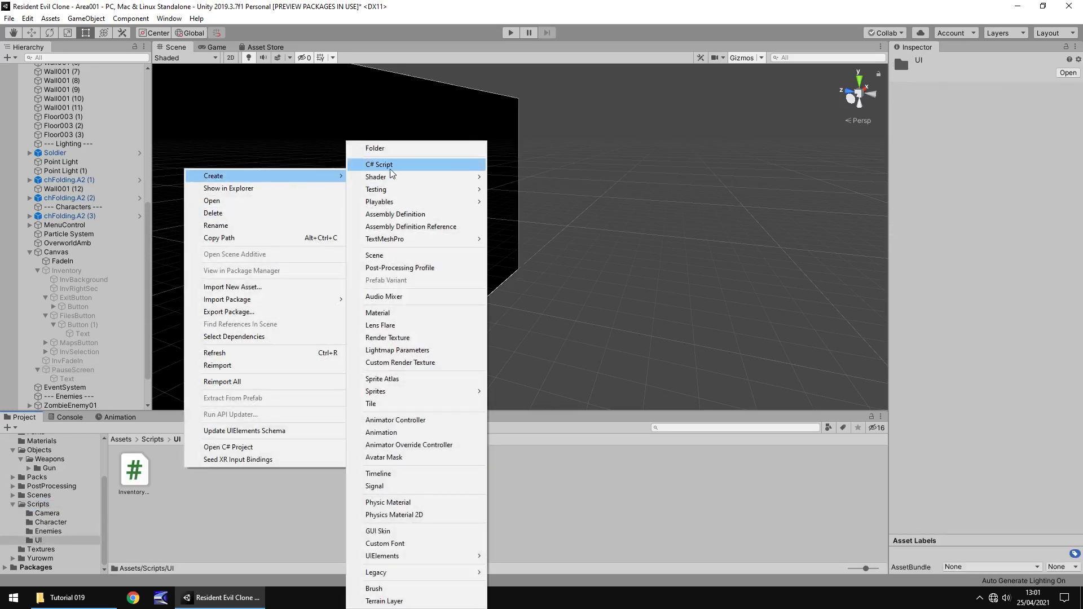
pyautogui.click(393, 166)
pyautogui.write('Pa')
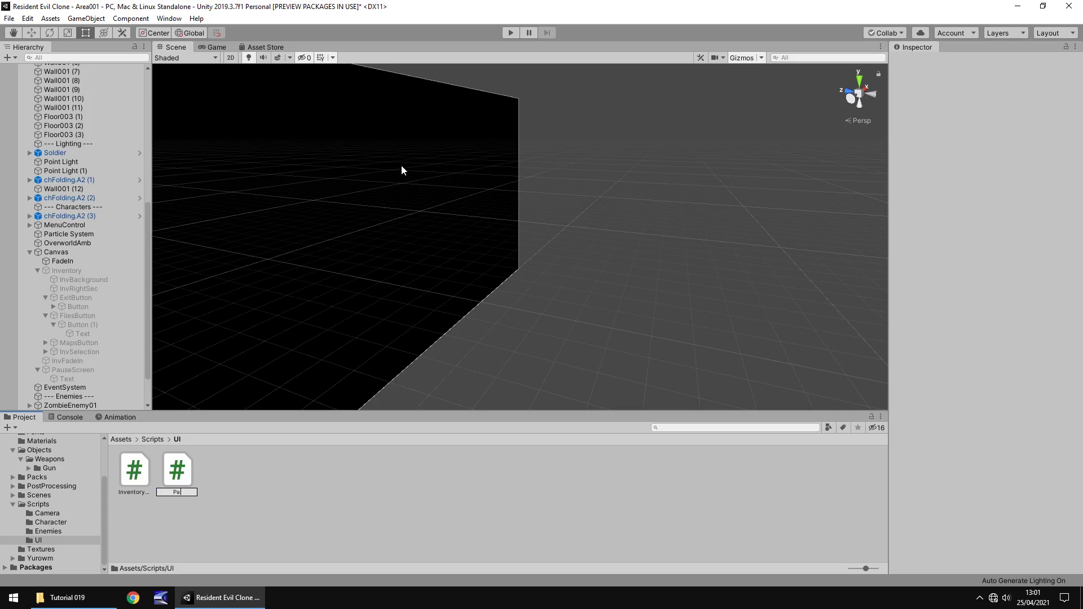
pyautogui.write('useGame')
pyautogui.press('Return')
pyautogui.press('Return')
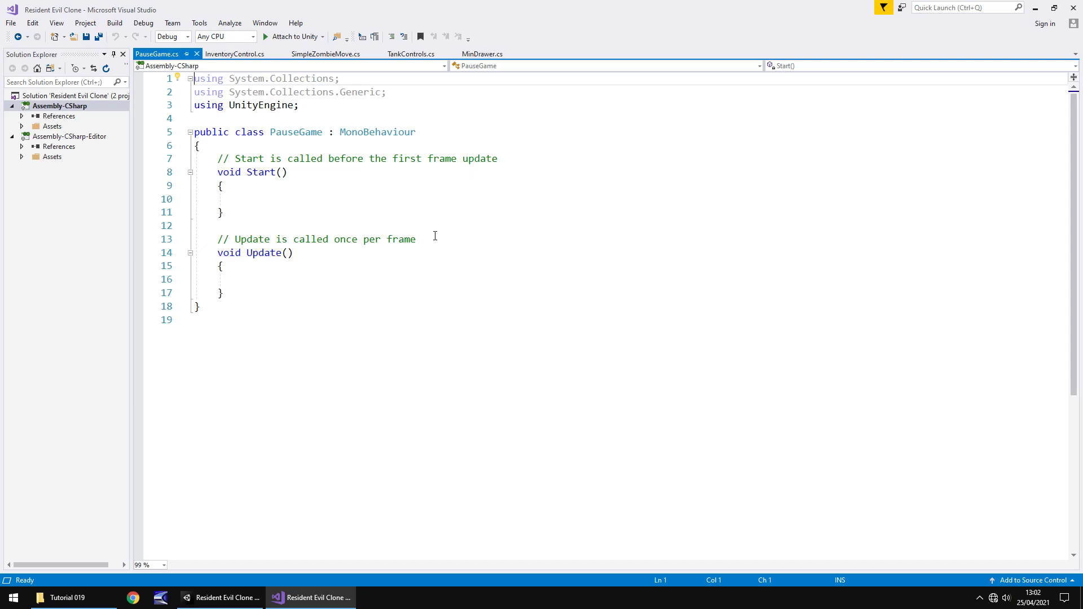
# Delete the Start method and add an if (Input.GetKey(KeyCode.P)) block in Update
pyautogui.moveTo(436, 236); pyautogui.dragTo(195, 159)
pyautogui.press('Delete')
pyautogui.click(324, 217)
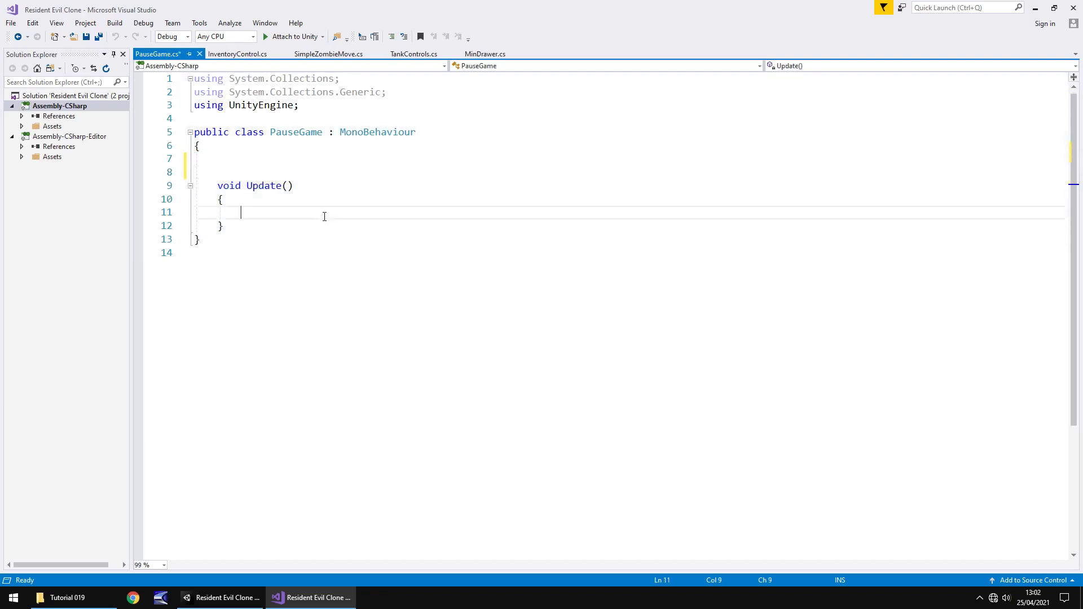
pyautogui.press('Tab')
pyautogui.write('if ')
pyautogui.write('(')
pyautogui.click(414, 53)
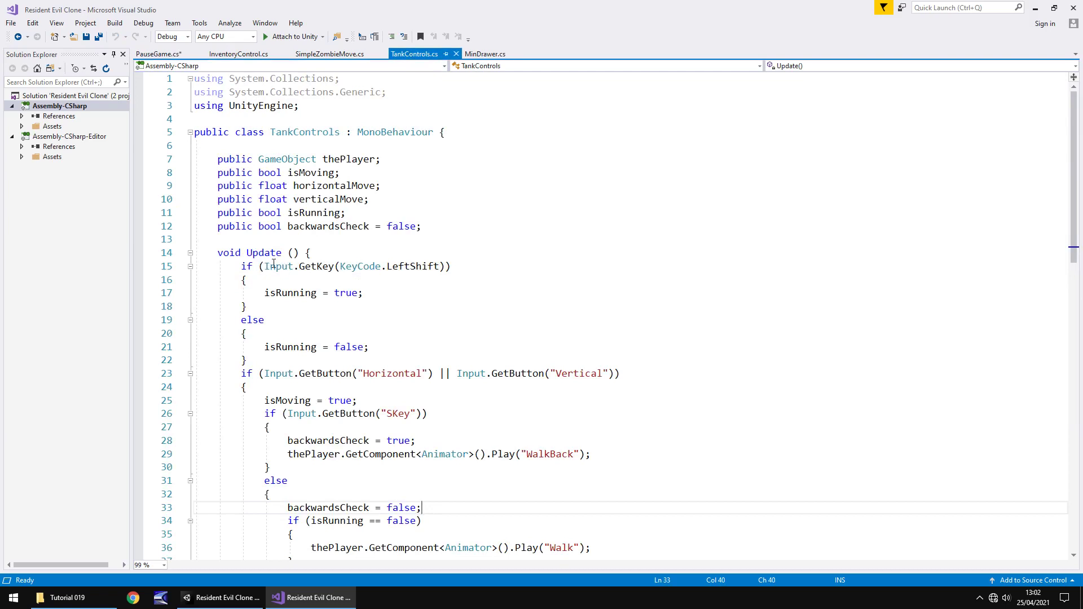
pyautogui.click(166, 55)
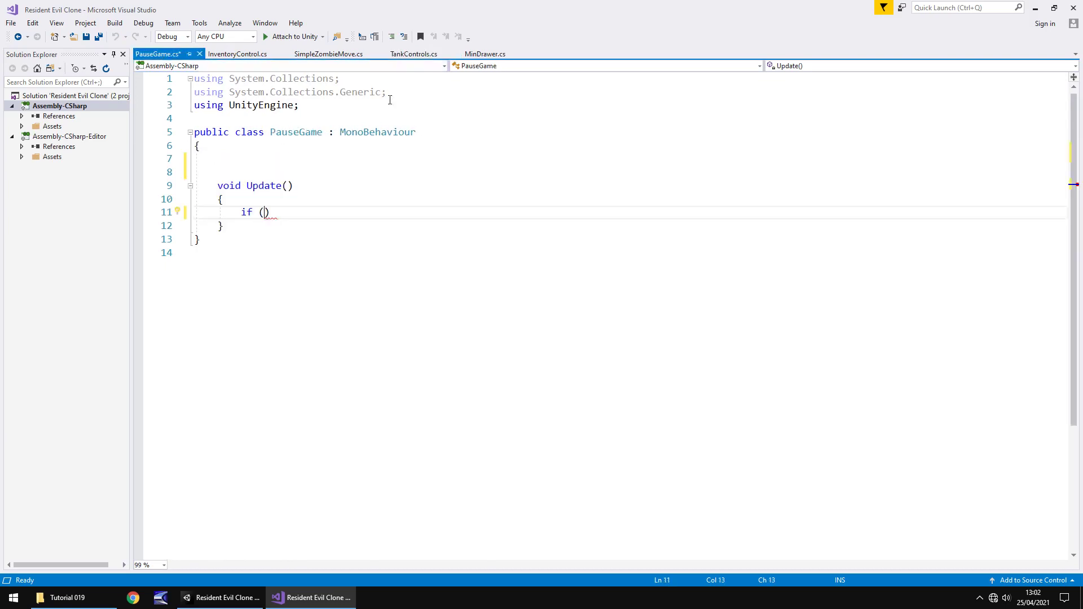
pyautogui.write('Input')
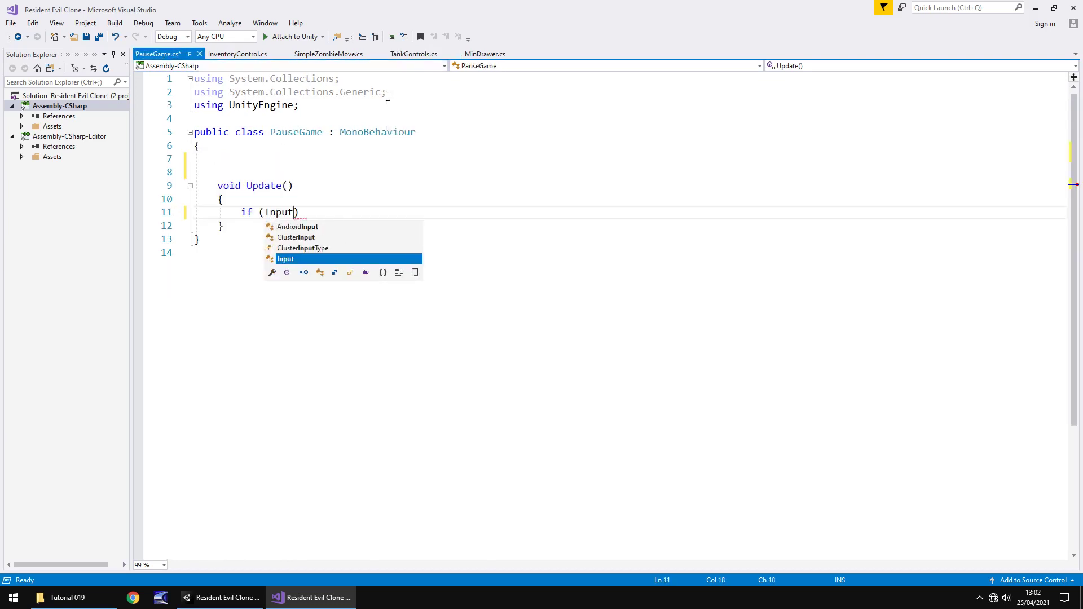
pyautogui.write('.Ge')
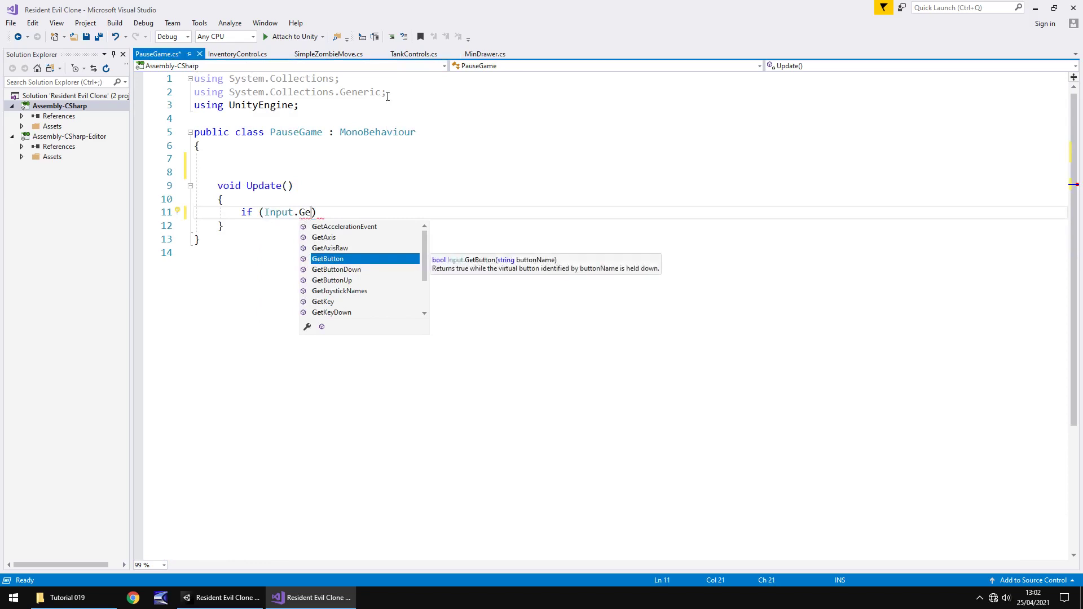
pyautogui.write('tKey')
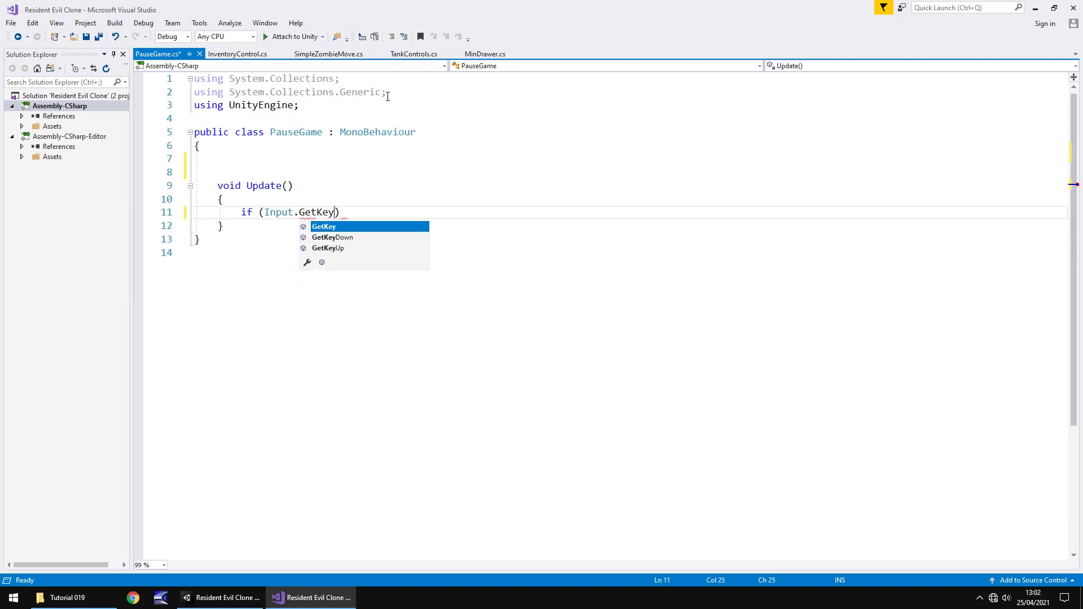
pyautogui.write('(')
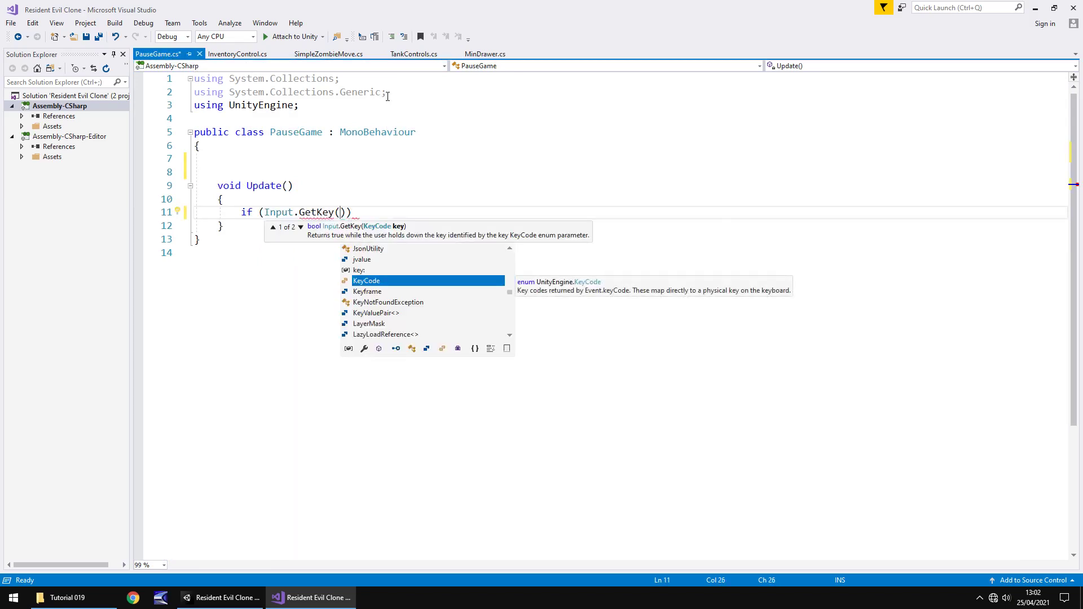
pyautogui.write('Ke')
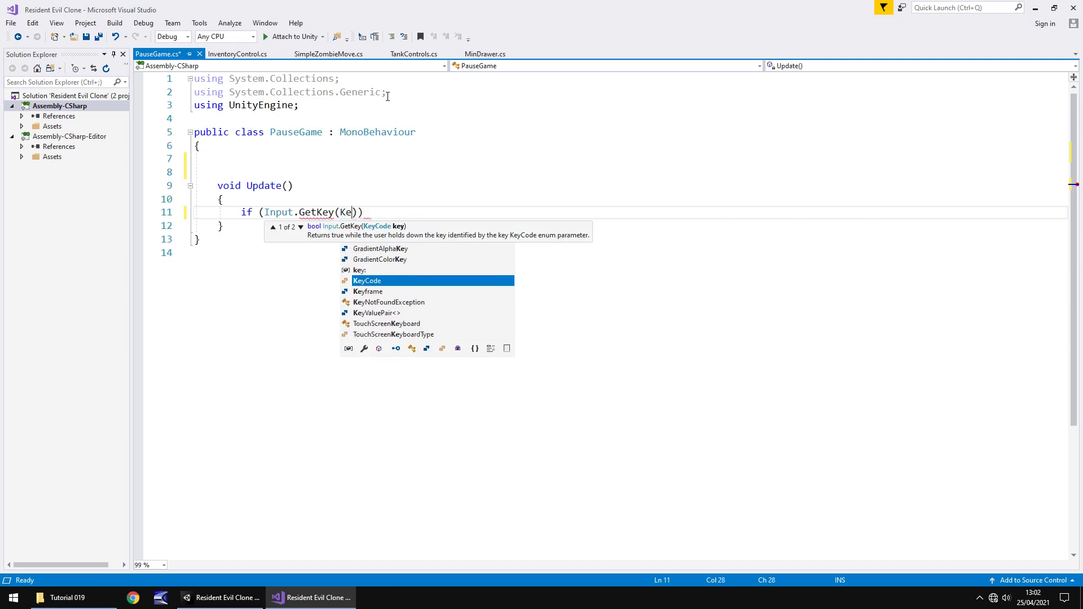
pyautogui.write('yCode.')
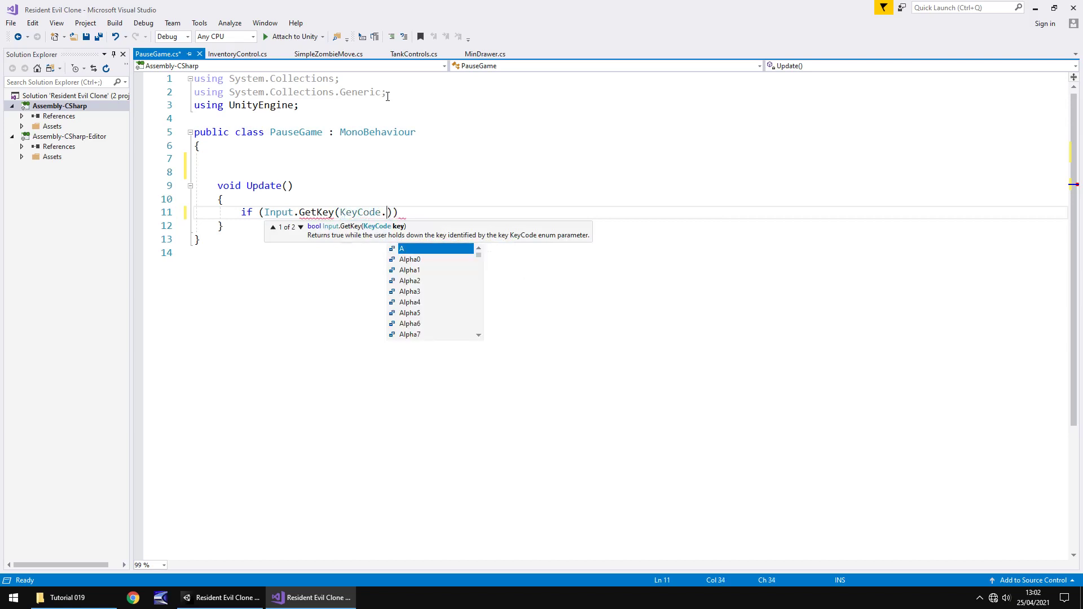
pyautogui.write('P')
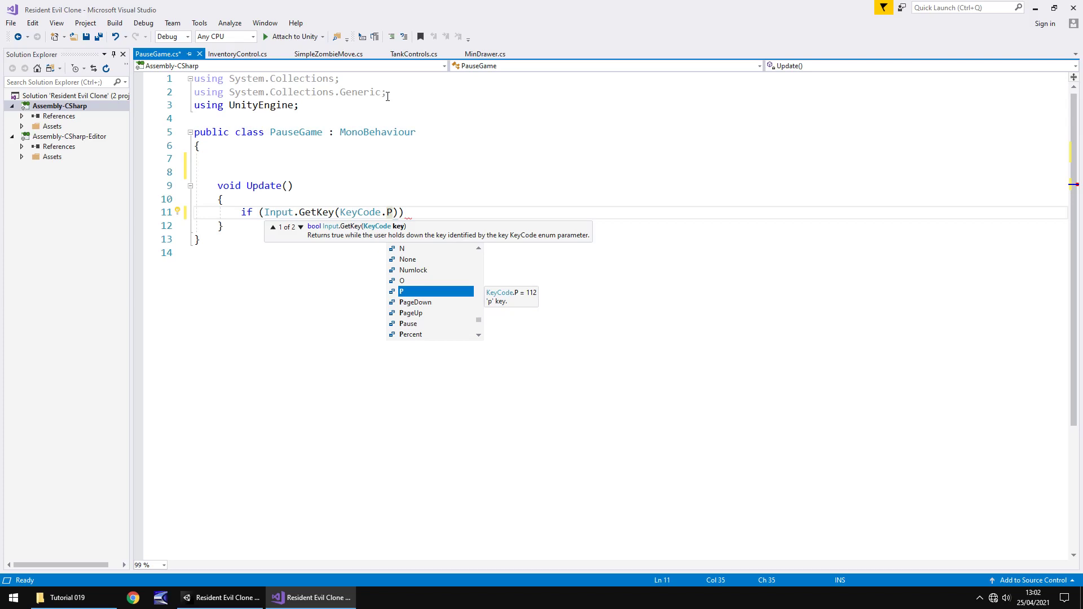
pyautogui.press('End')
pyautogui.write('{')
pyautogui.press('Return')
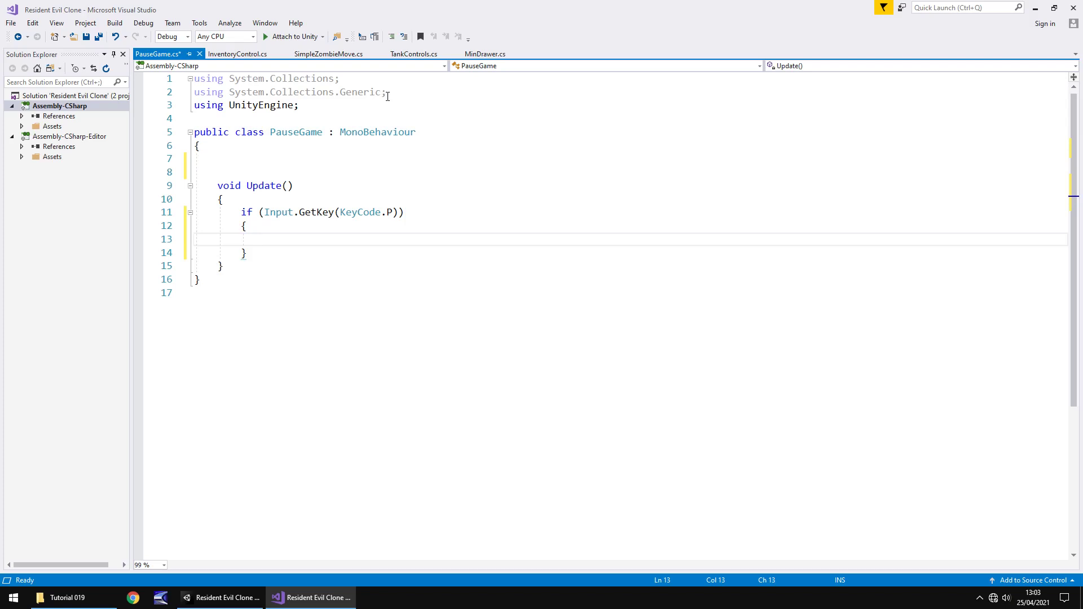
# Declare public bool gamePaused = false, public AudioSource areaBGM and public GameObject pauseScreen
pyautogui.click(332, 156)
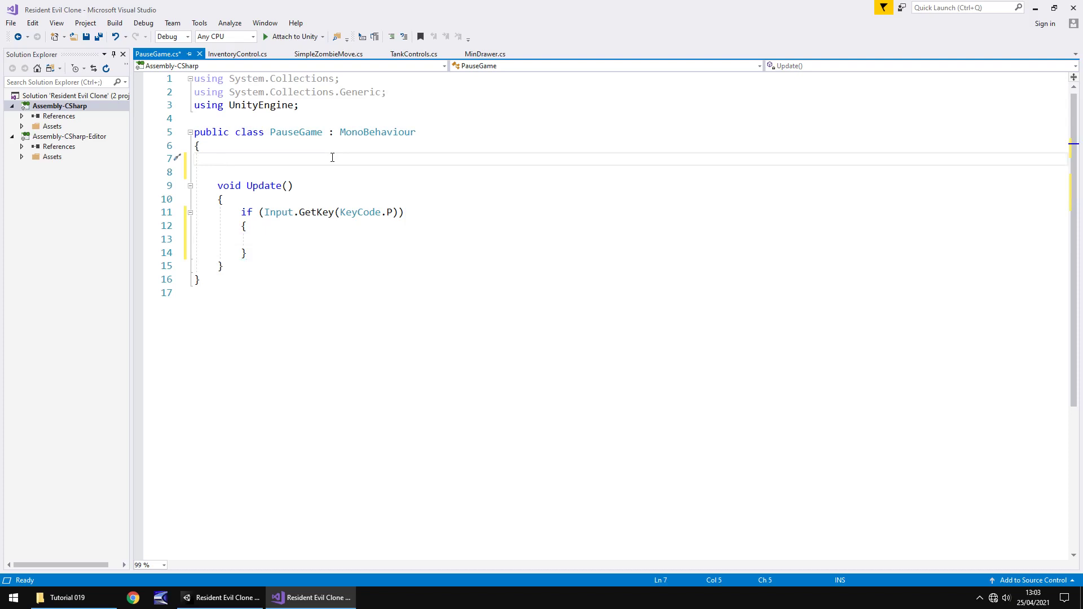
pyautogui.write('p')
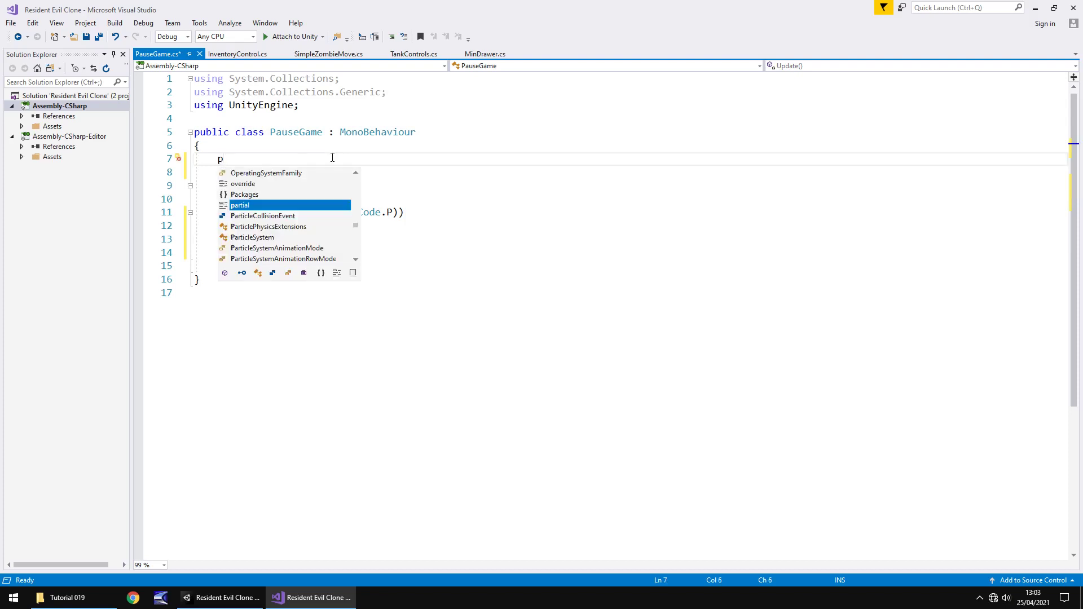
pyautogui.write('ublic bool ')
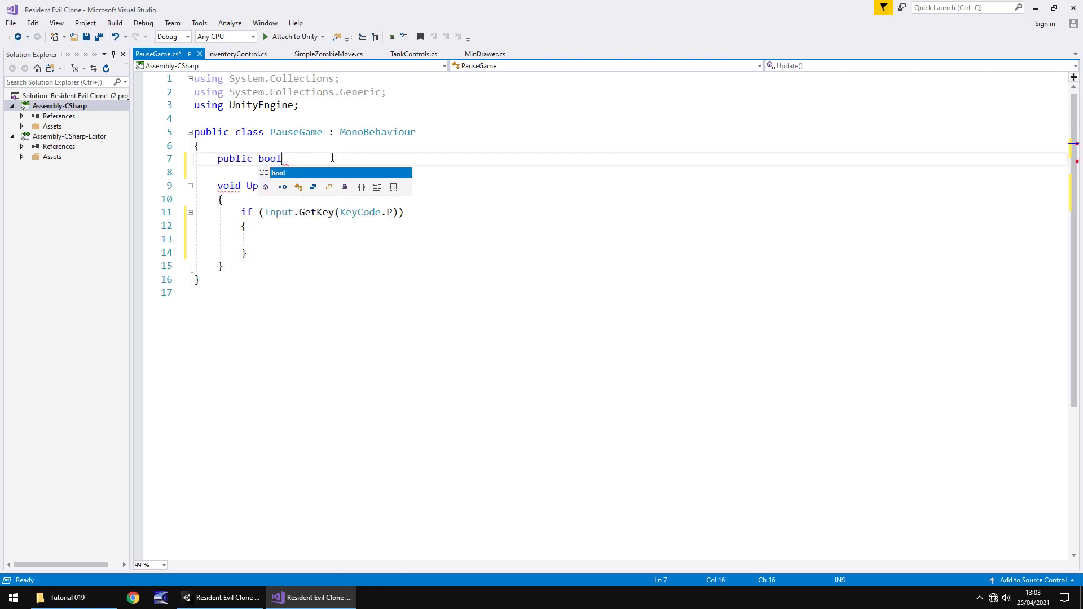
pyautogui.write('gameP')
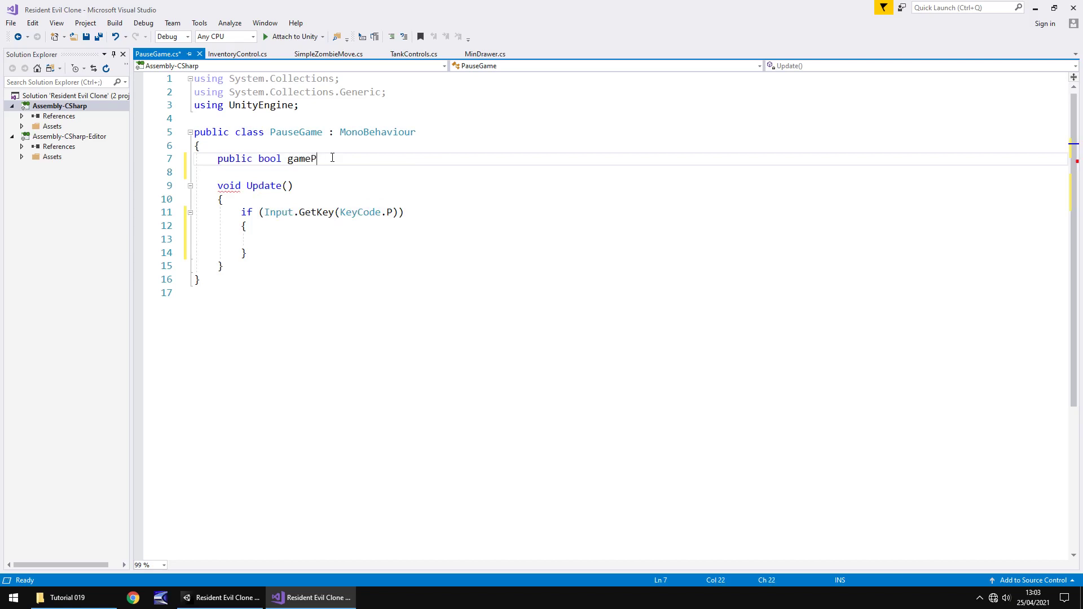
pyautogui.write('aused = fal')
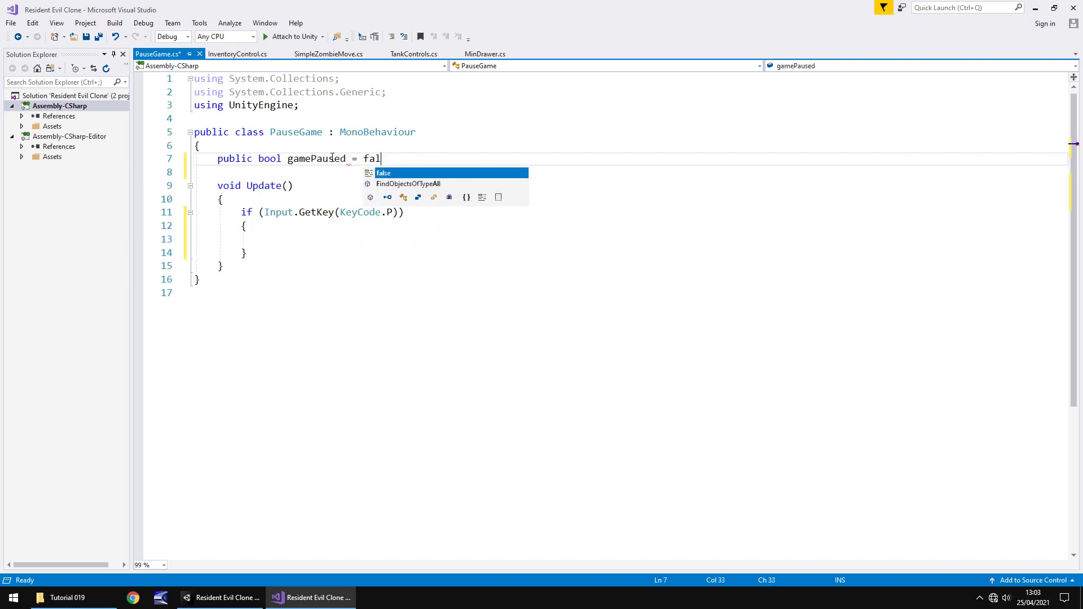
pyautogui.write('se;')
pyautogui.press('Return')
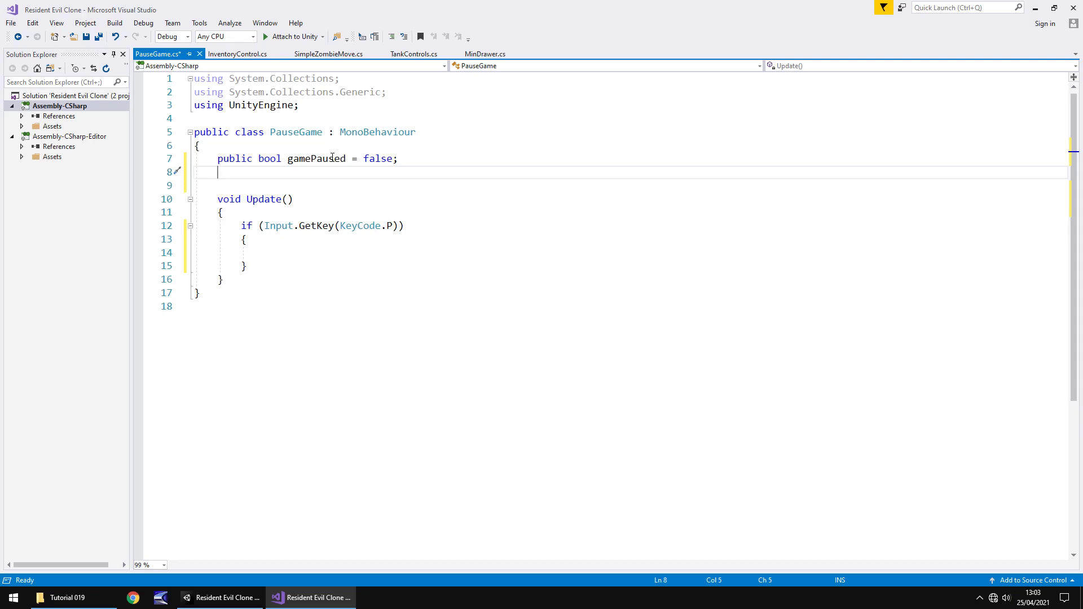
pyautogui.write('publi')
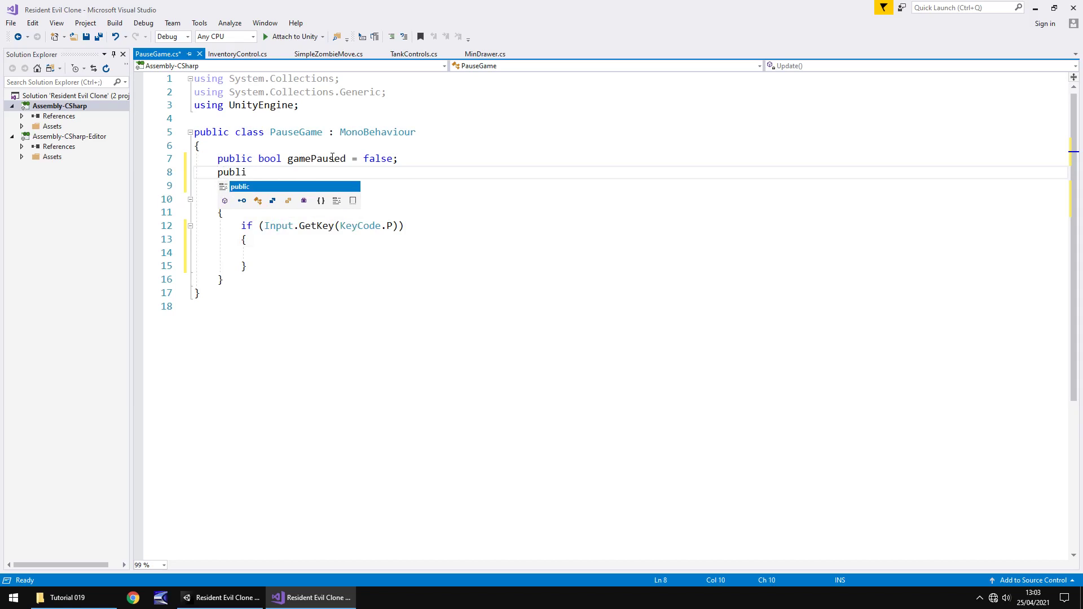
pyautogui.write('c Audiu')
pyautogui.press('BackSpace')
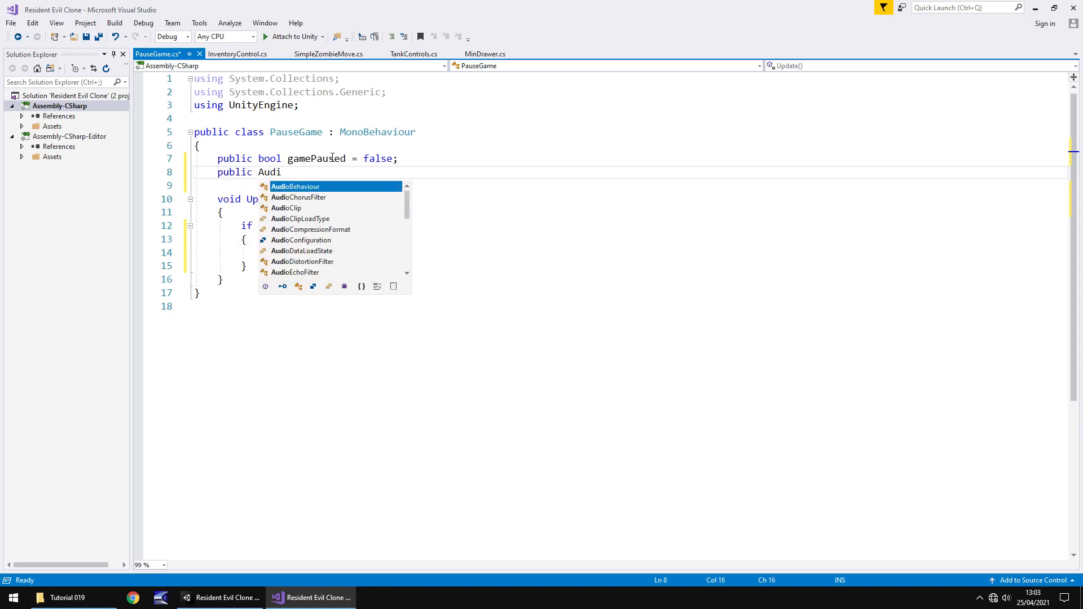
pyautogui.write('oSou')
pyautogui.press('space')
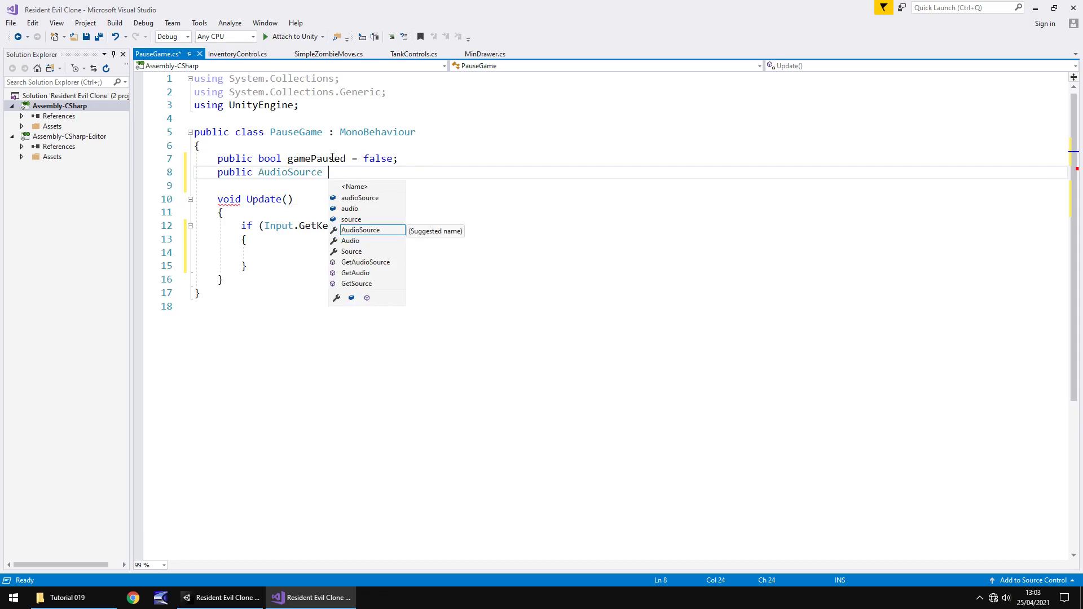
pyautogui.write('a')
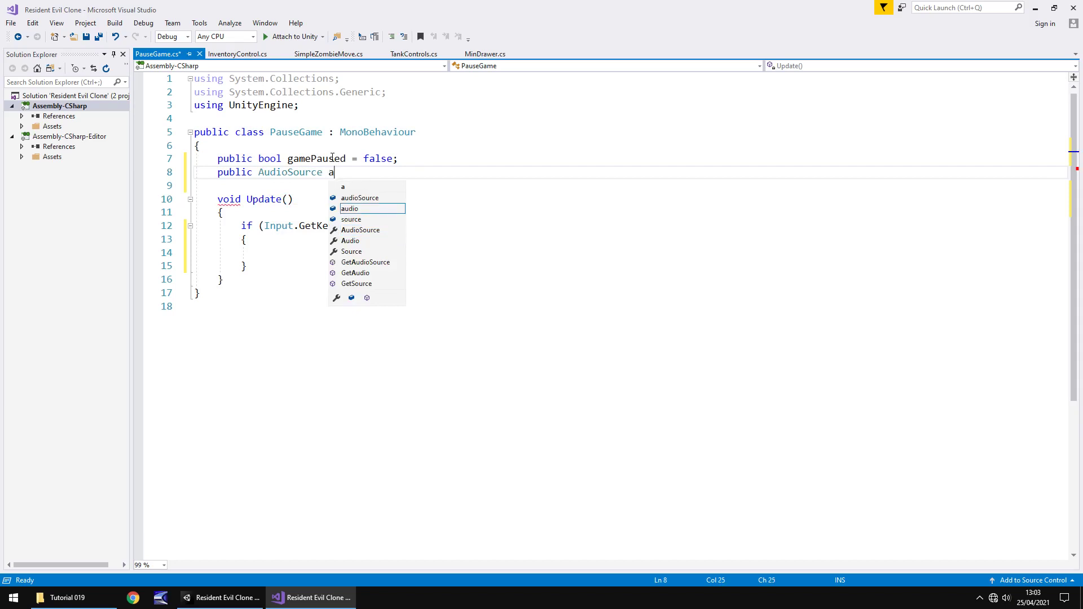
pyautogui.write('reaBG')
pyautogui.write('M;')
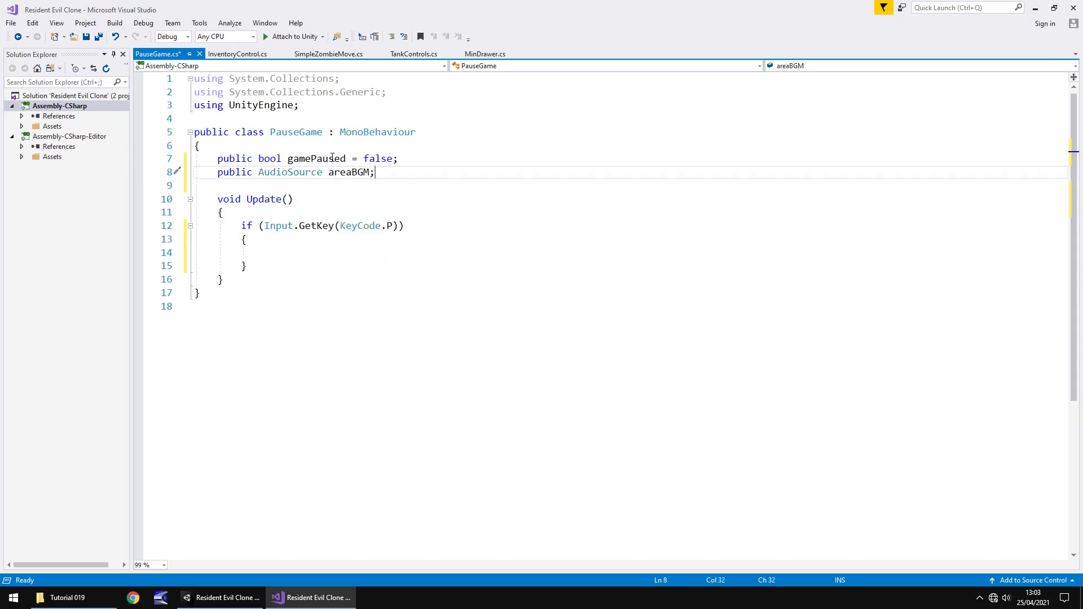
pyautogui.press('Return')
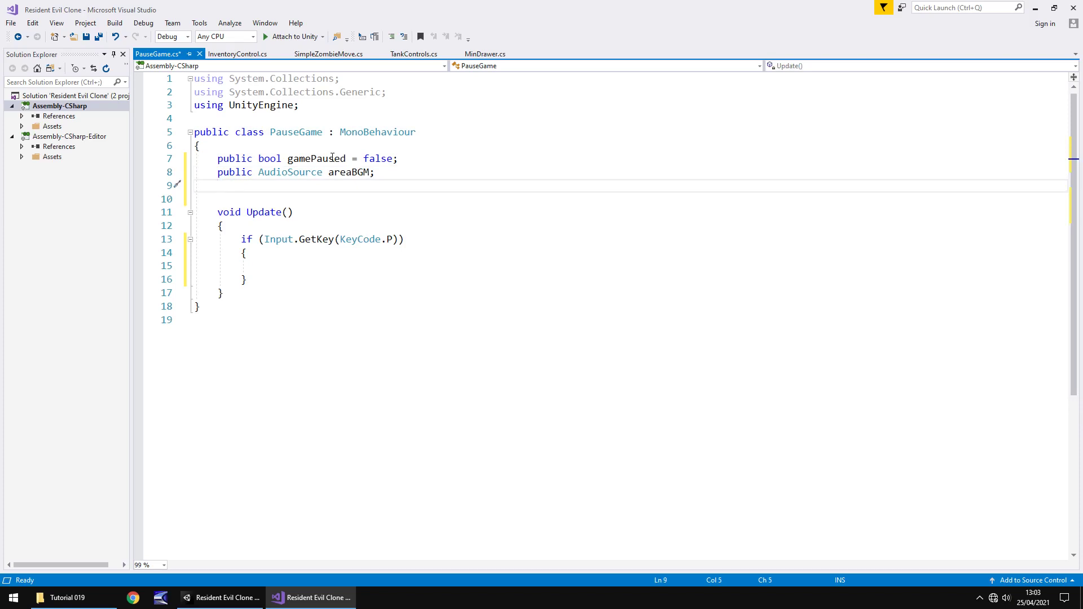
pyautogui.write('publ')
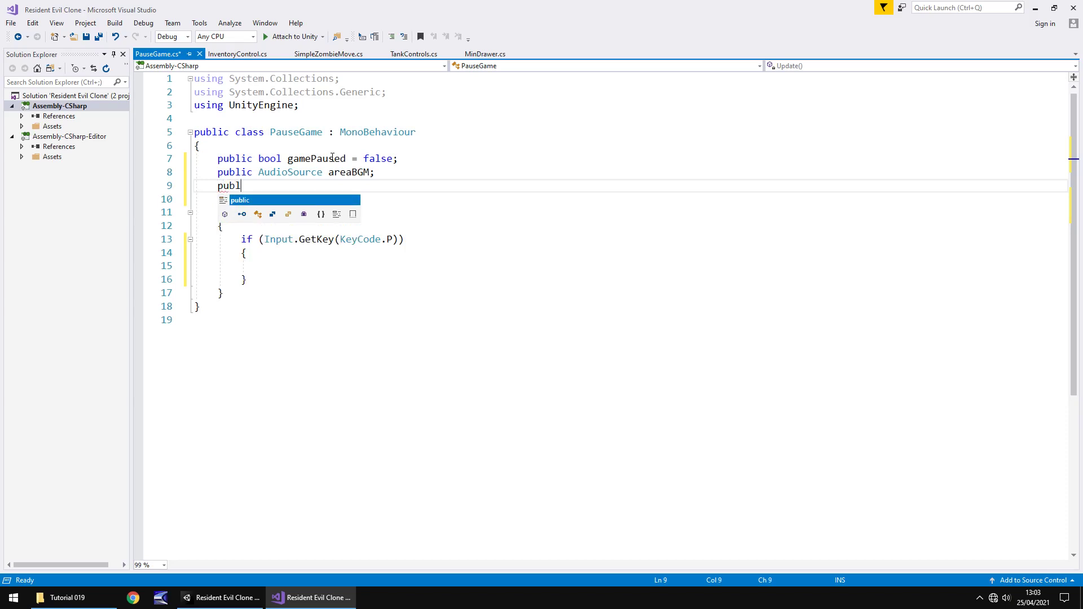
pyautogui.write('ic')
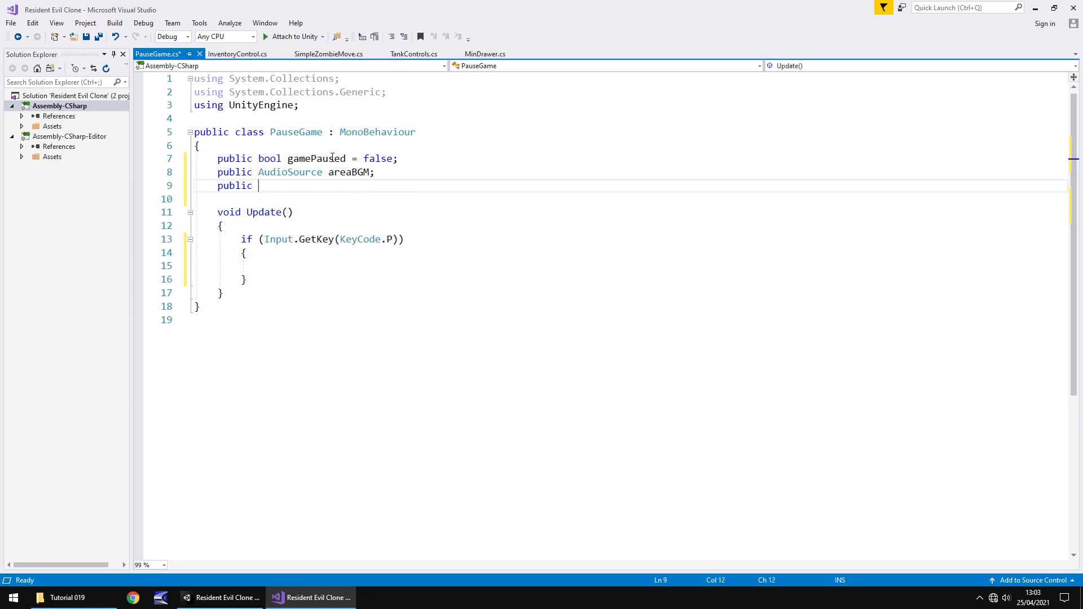
pyautogui.write(' Game')
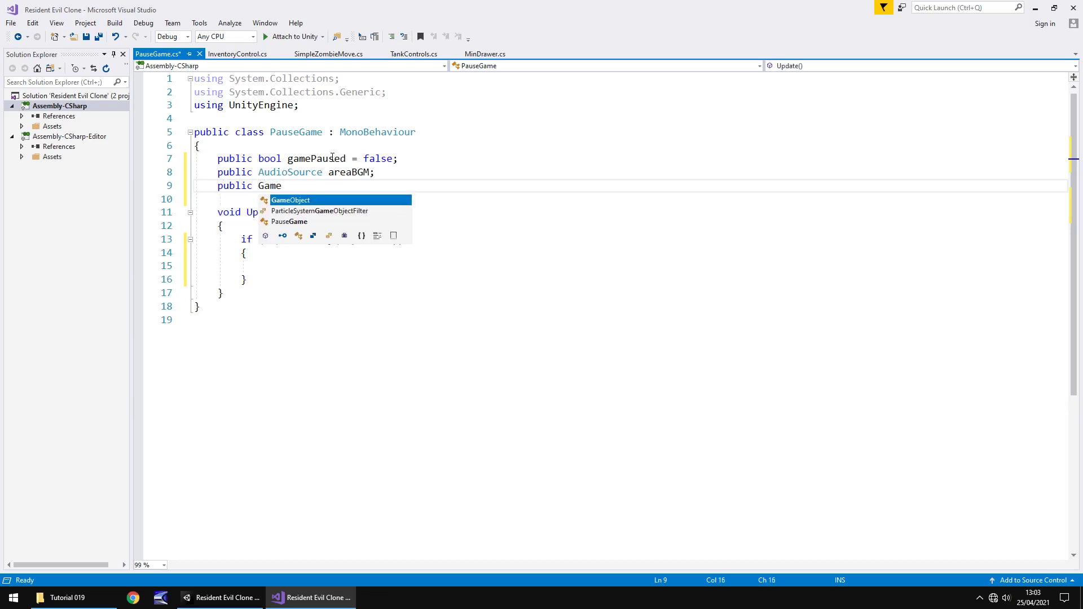
pyautogui.press('Tab')
pyautogui.write('pause')
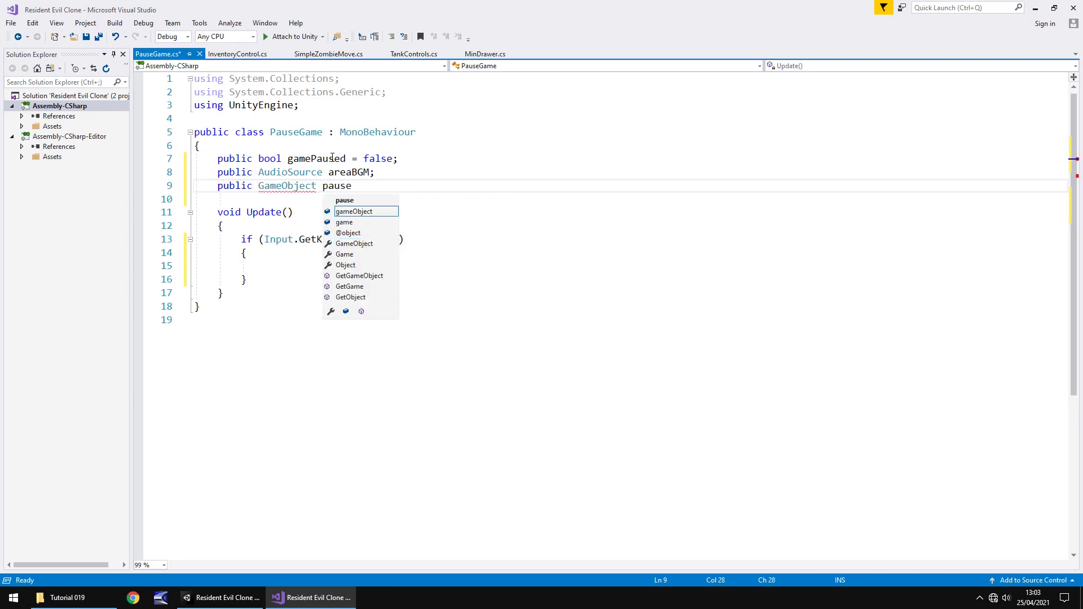
pyautogui.write('Screen')
pyautogui.write(';')
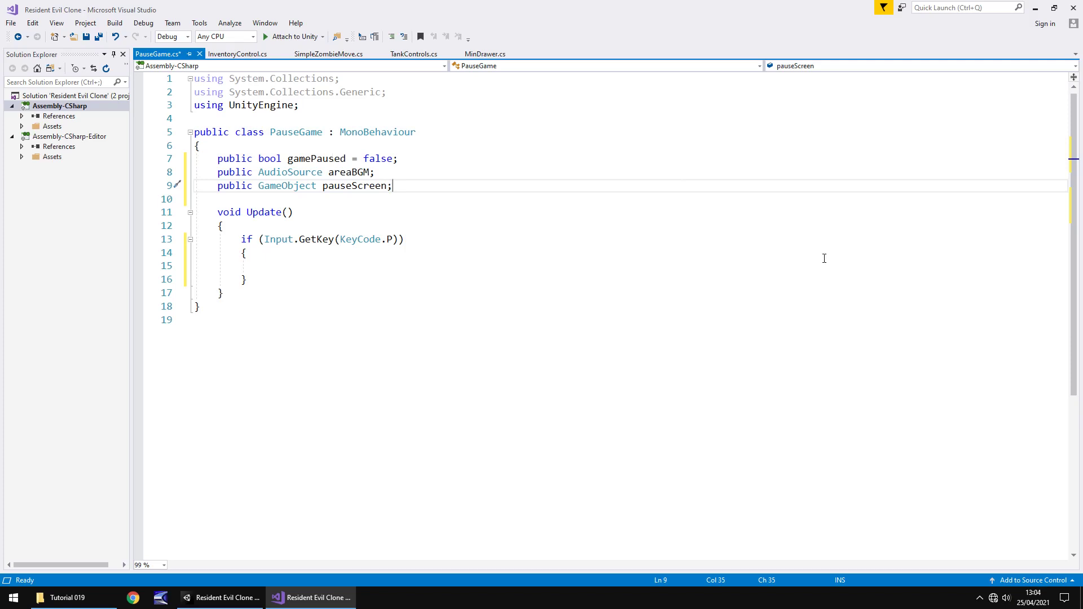
pyautogui.click(376, 266)
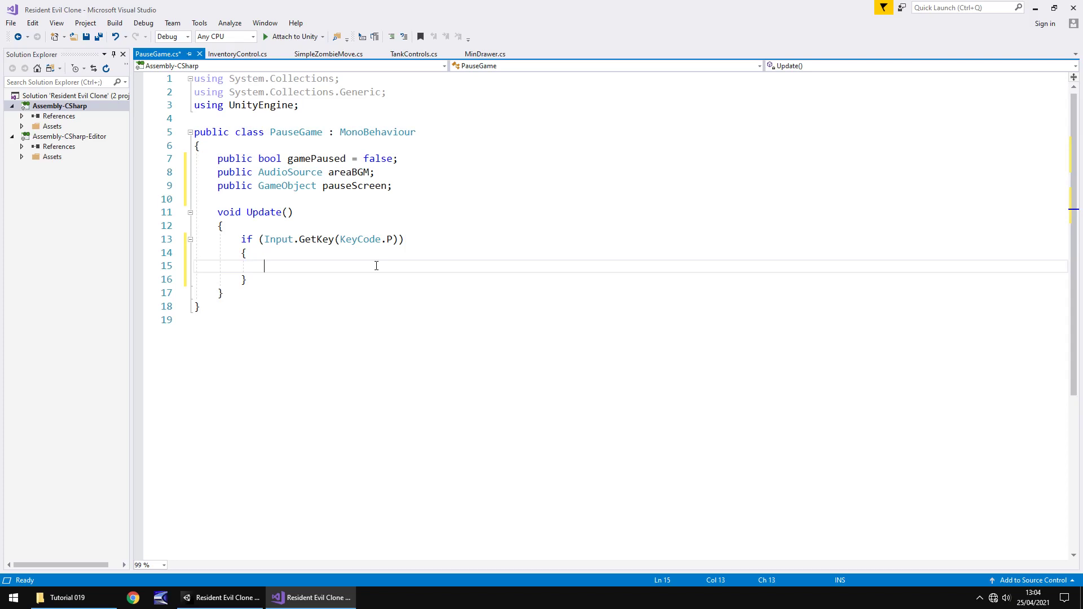
pyautogui.write('if (')
pyautogui.write('gamePaused ')
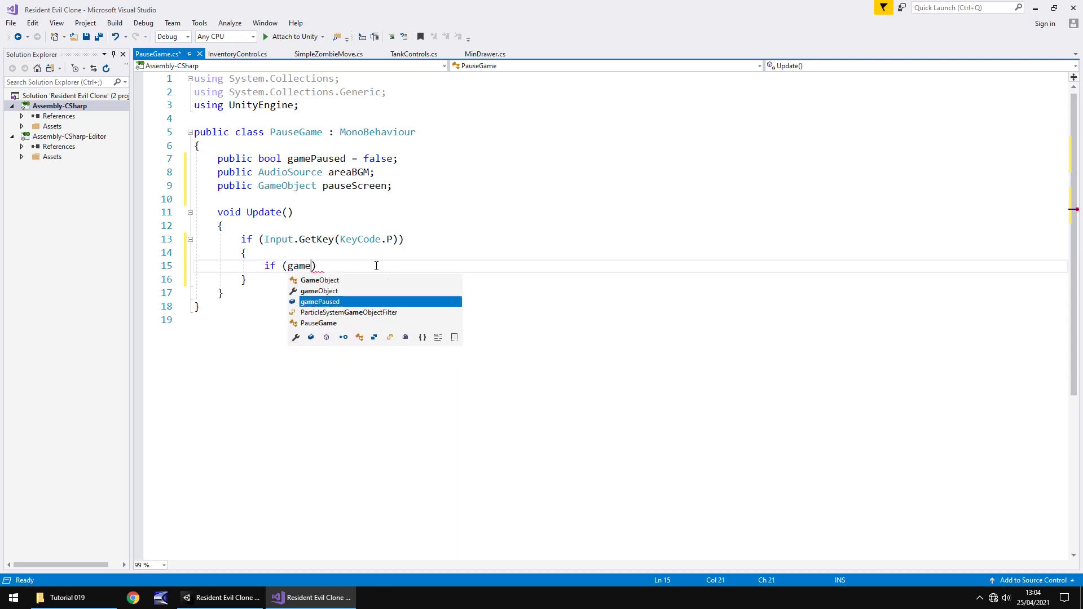
pyautogui.write('=')
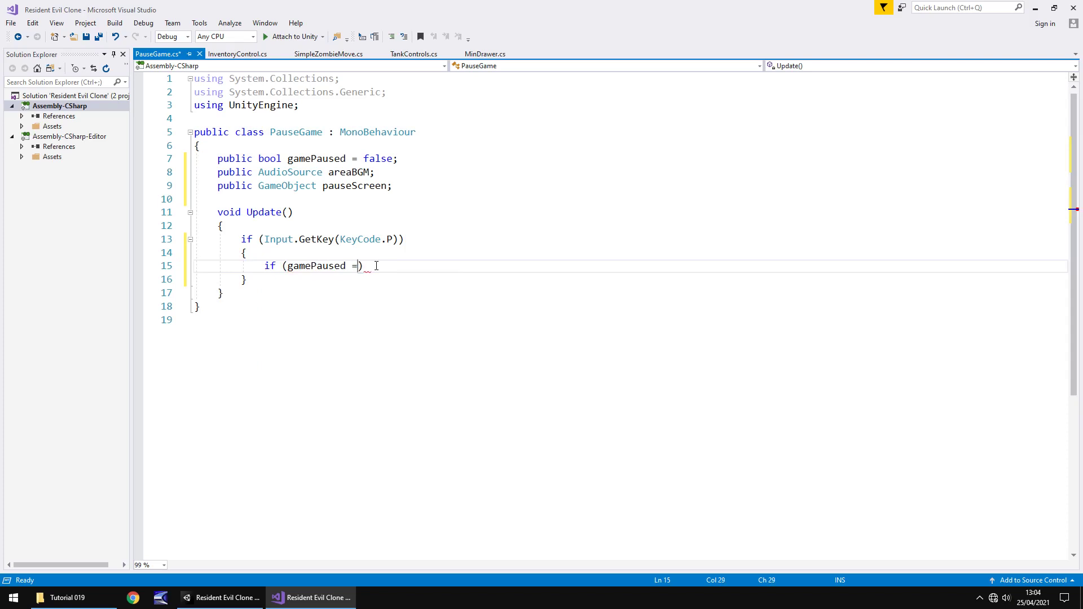
pyautogui.write('= false')
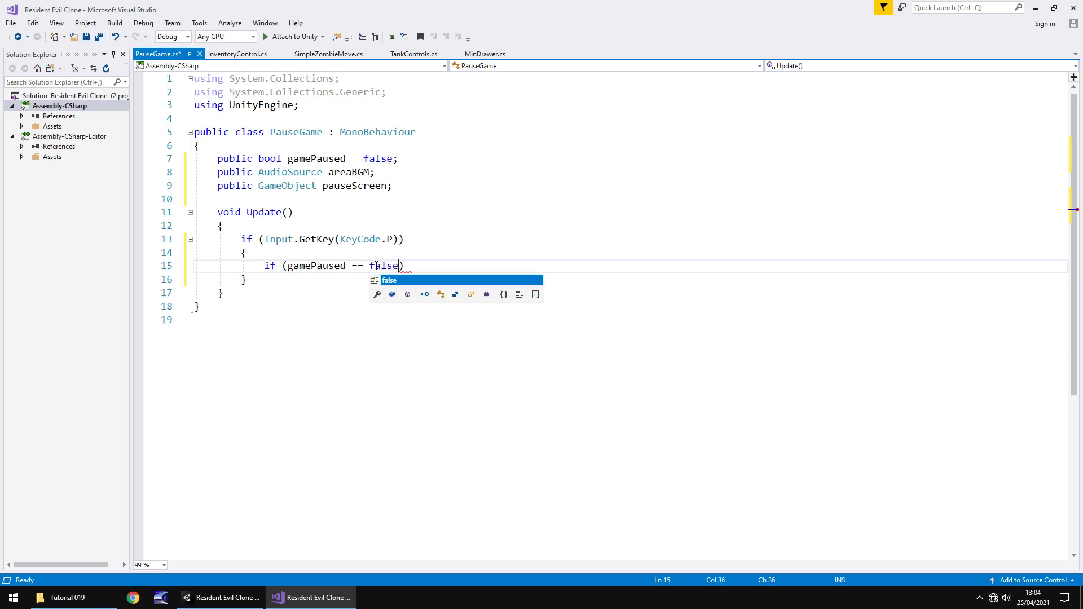
# Inside if (gamePaused == false), set Time.timeScale = 0 and gamePaused = true
pyautogui.press('Right')
pyautogui.press('Return')
pyautogui.write('{')
pyautogui.press('Return')
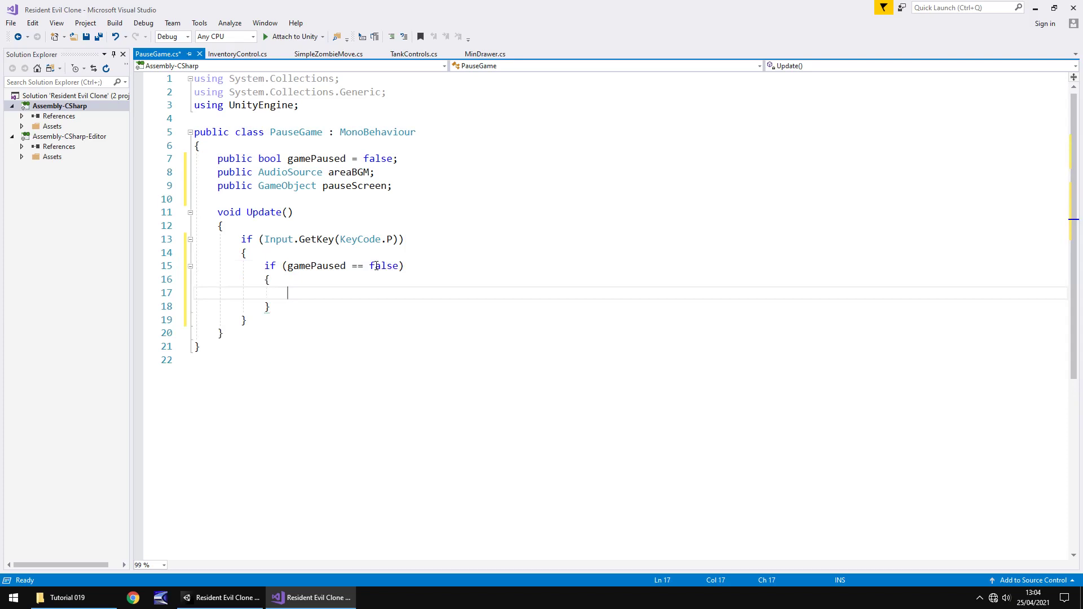
pyautogui.write('Time.')
pyautogui.write('time')
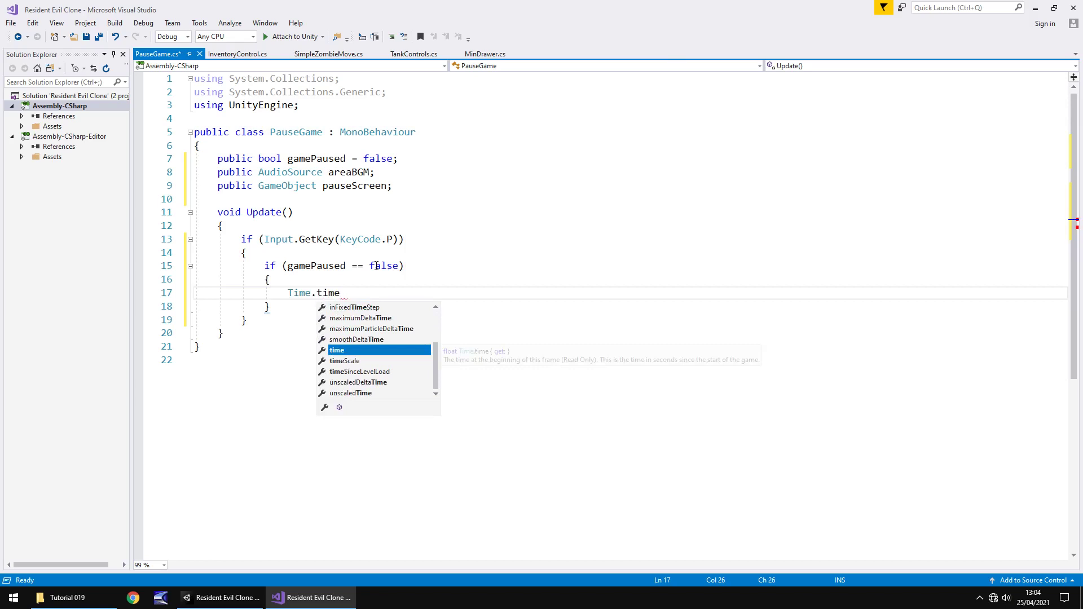
pyautogui.press('Down')
pyautogui.write('= ')
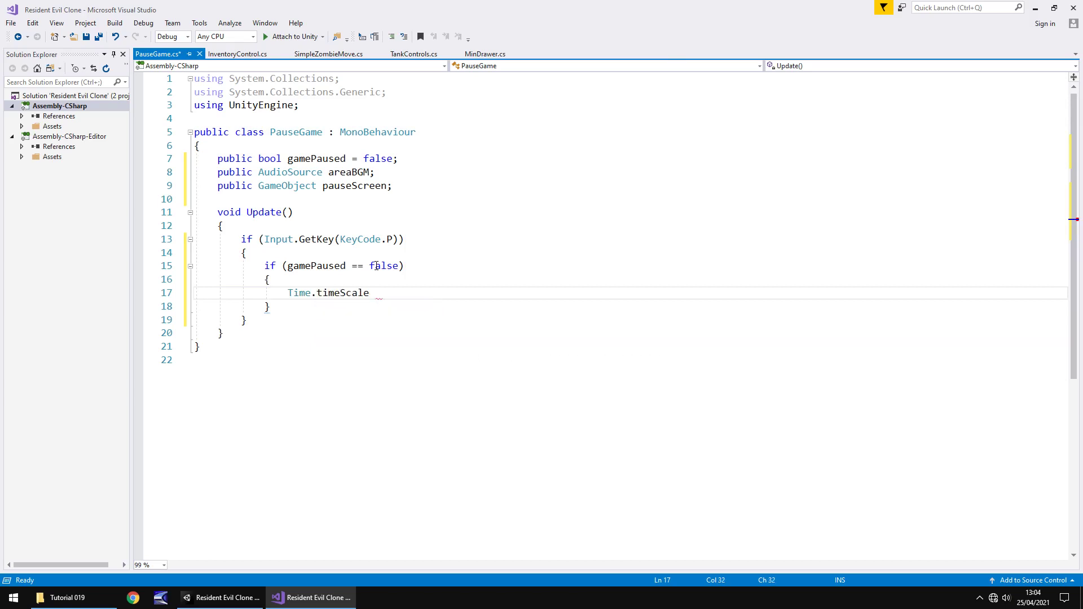
pyautogui.write('0;')
pyautogui.press('Return')
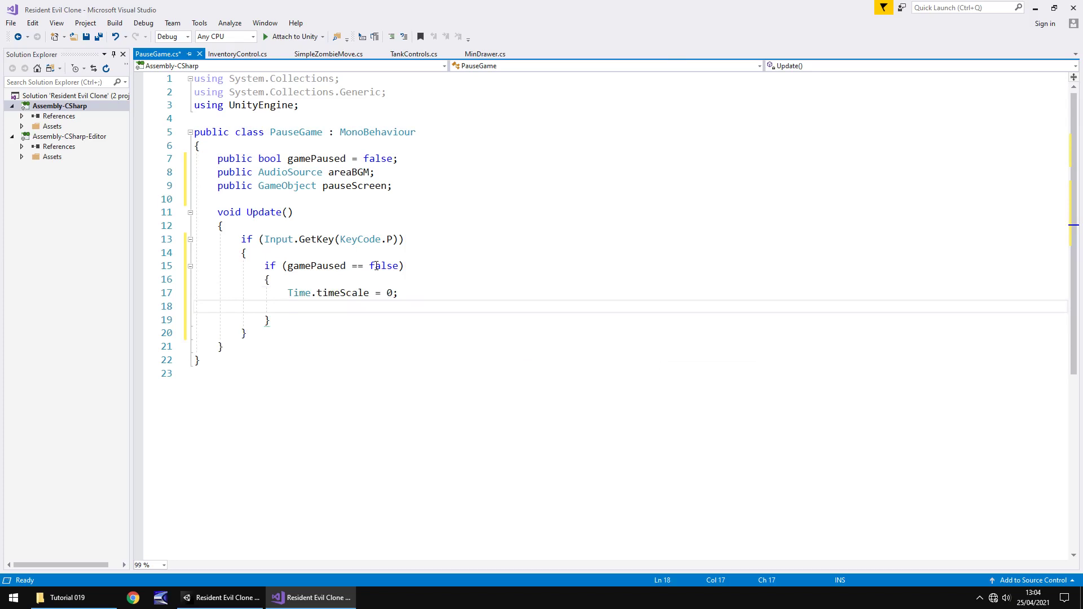
pyautogui.write('gamePaused = ')
pyautogui.write('true')
pyautogui.press('Escape')
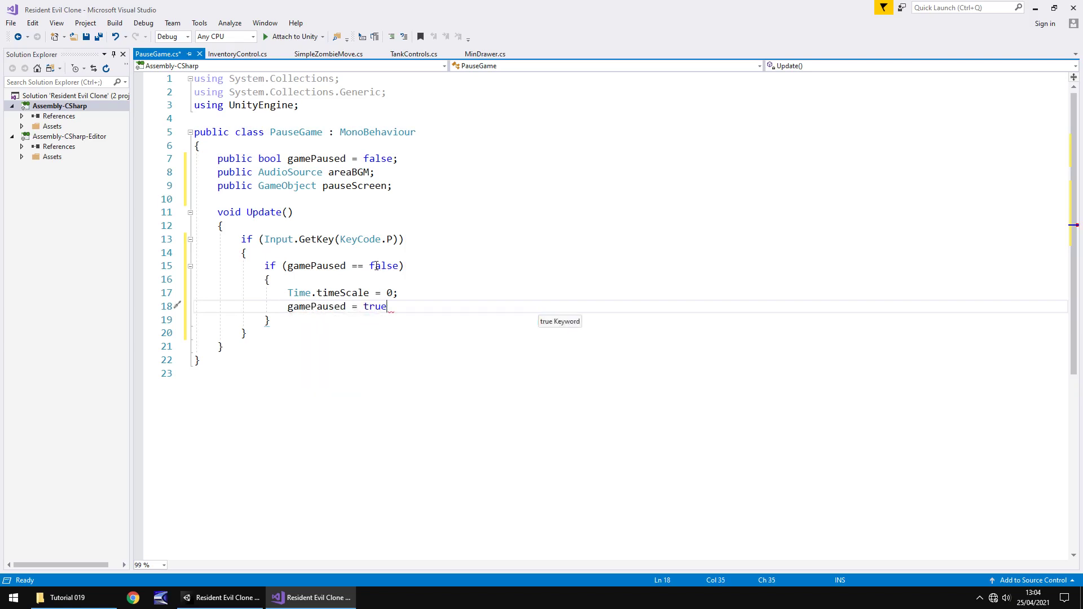
pyautogui.write(';')
pyautogui.press('Return')
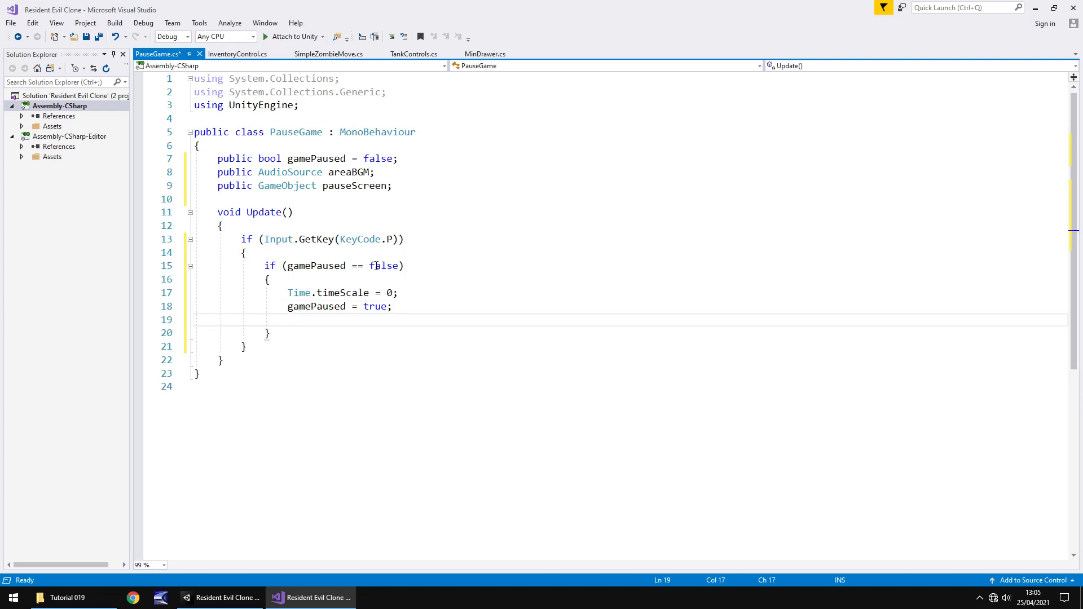
pyautogui.write('ar')
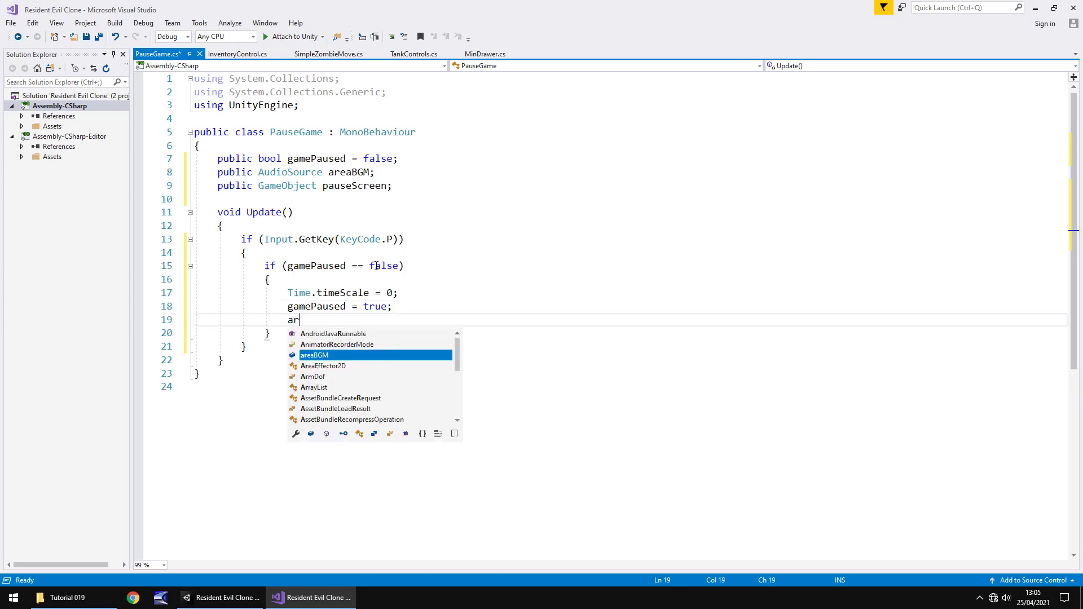
pyautogui.write('ea')
# Add areaBGM.Pause() and pauseScreen.SetActive(true), then save the script
pyautogui.press('Tab')
pyautogui.write('.')
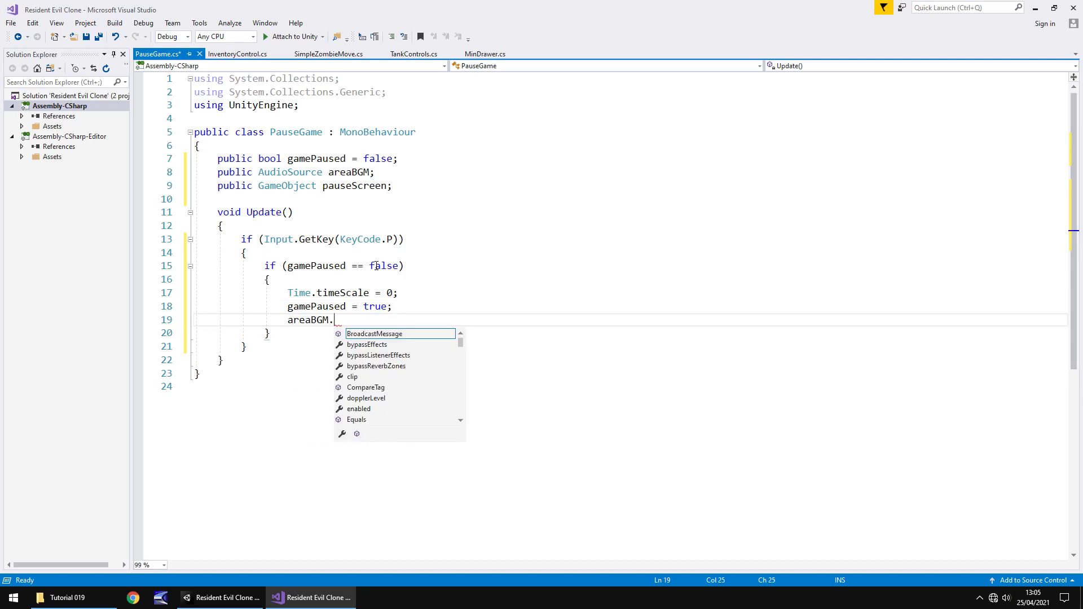
pyautogui.write('Pause')
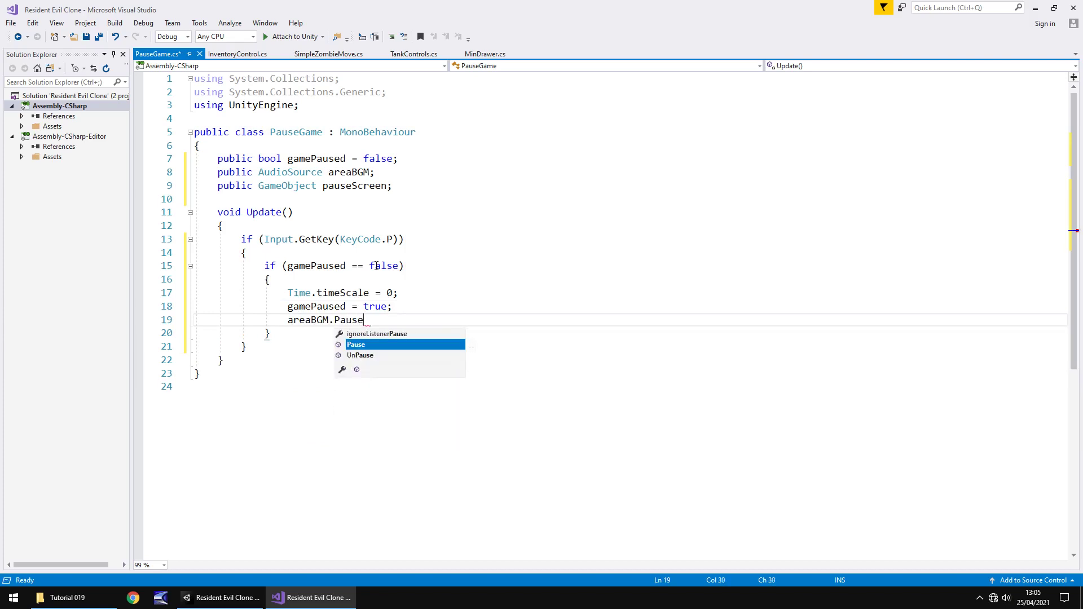
pyautogui.write('();')
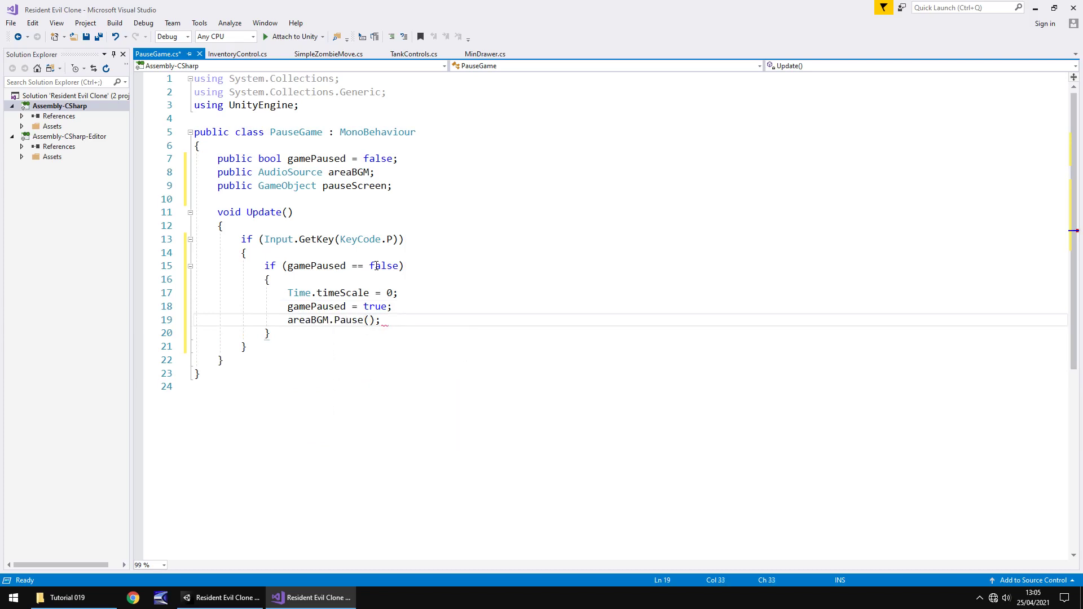
pyautogui.press('Return')
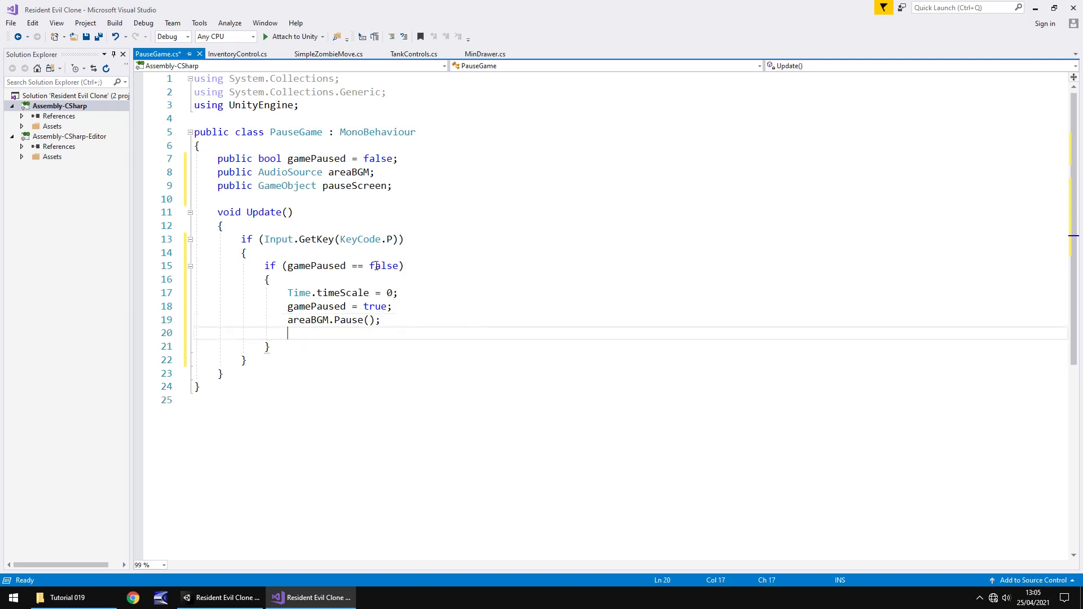
pyautogui.write('paus')
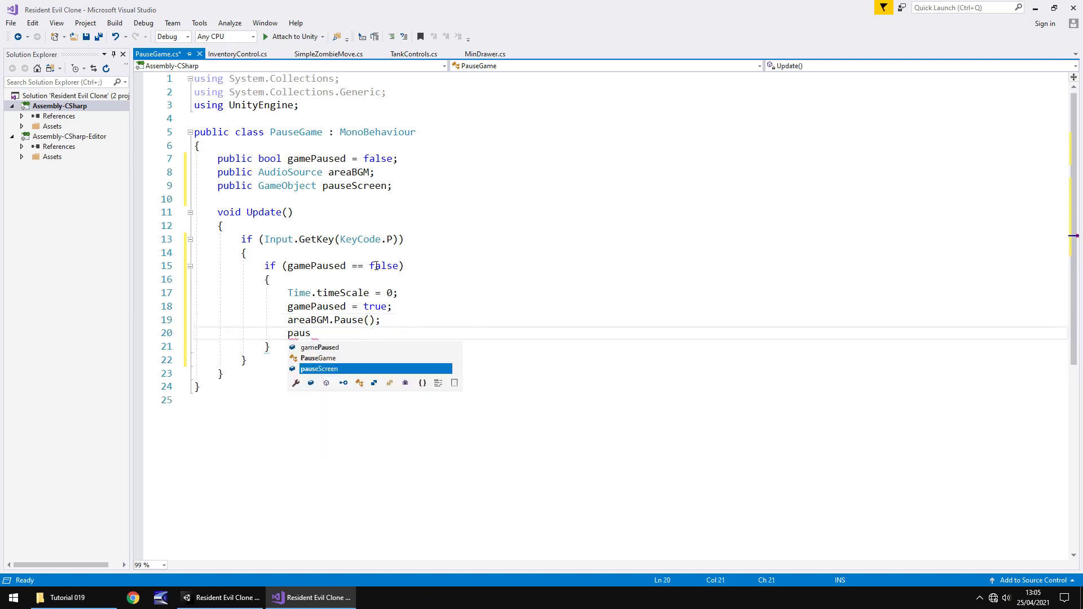
pyautogui.press('Tab')
pyautogui.write('.')
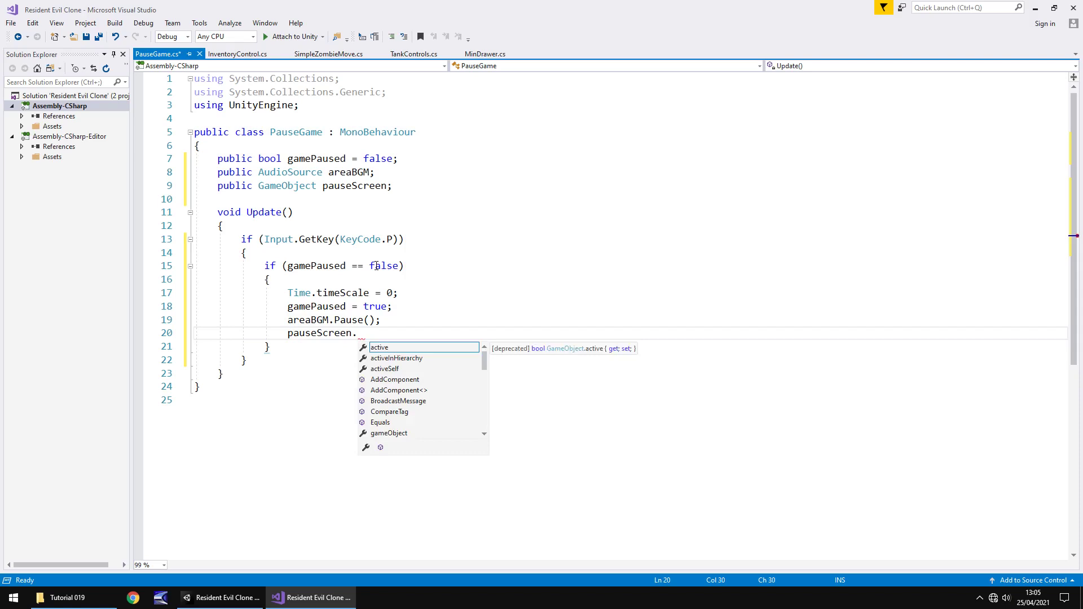
pyautogui.write('Set')
pyautogui.press('Tab')
pyautogui.write('(tr')
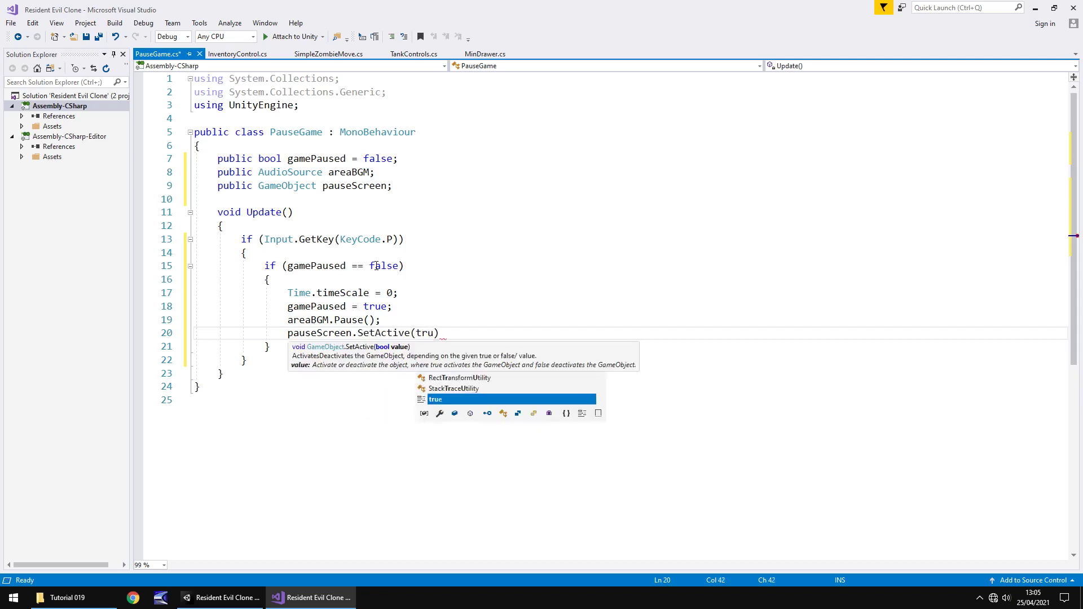
pyautogui.write('ue);')
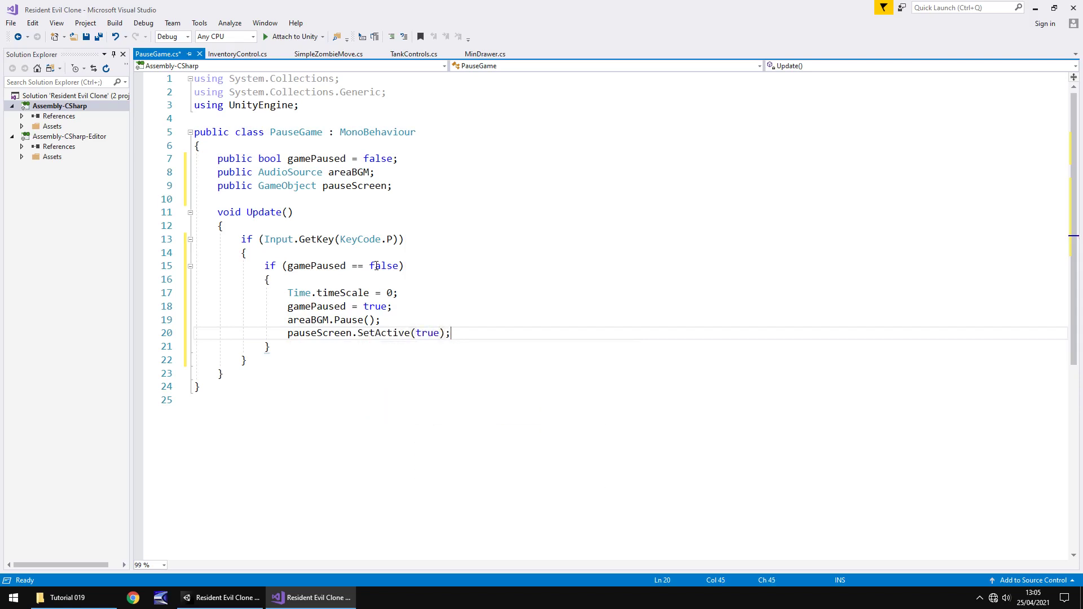
pyautogui.hotkey('ctrl', 's')
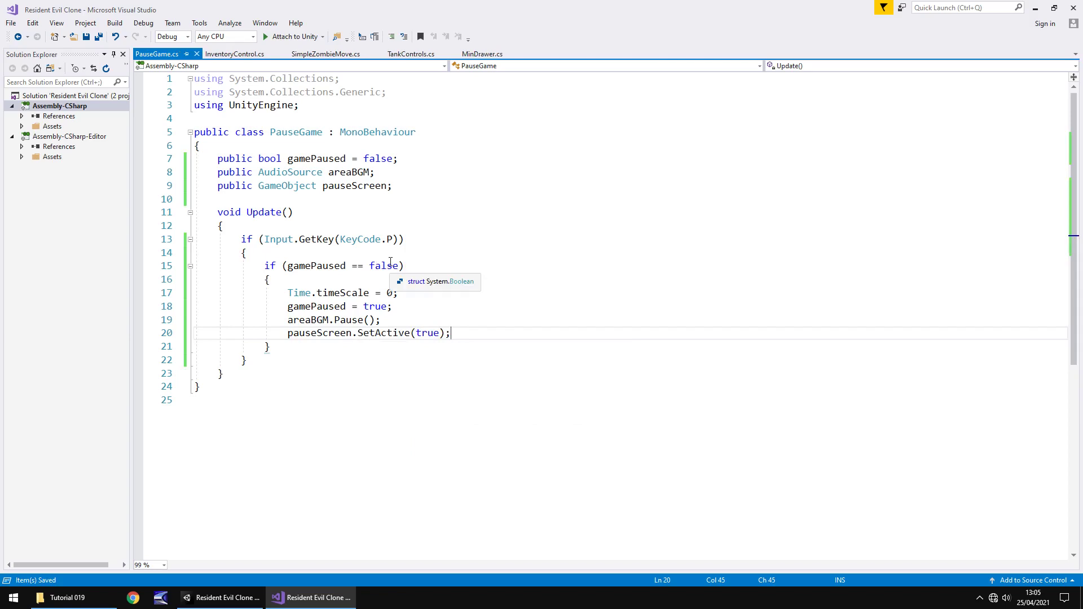
# Attach PauseGame to MenuControl and assign PauseScreen as its Pause Screen
pyautogui.click(233, 601)
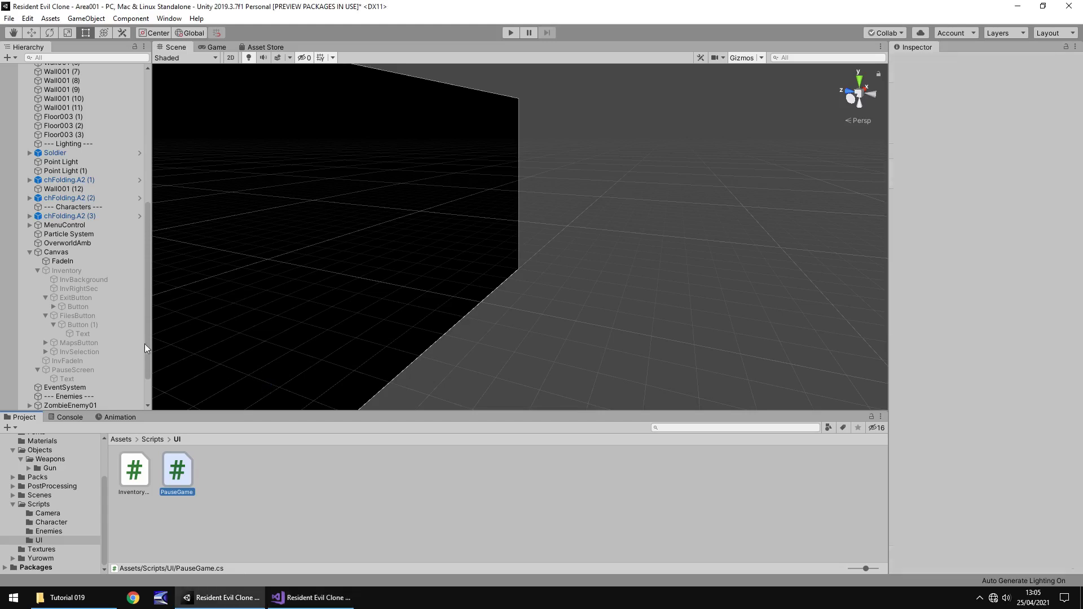
pyautogui.click(70, 227)
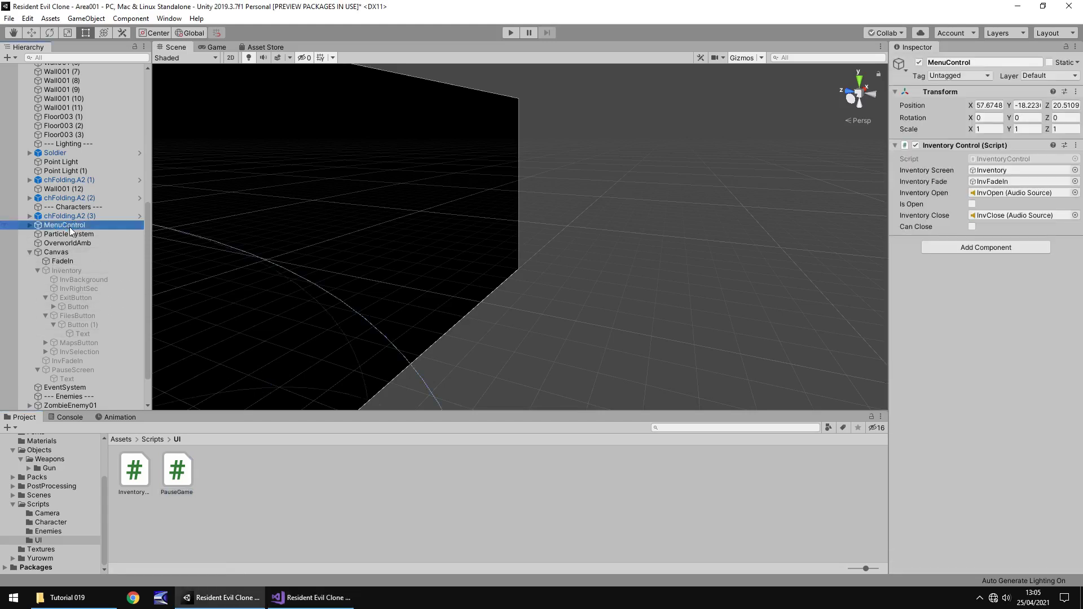
pyautogui.click(29, 225)
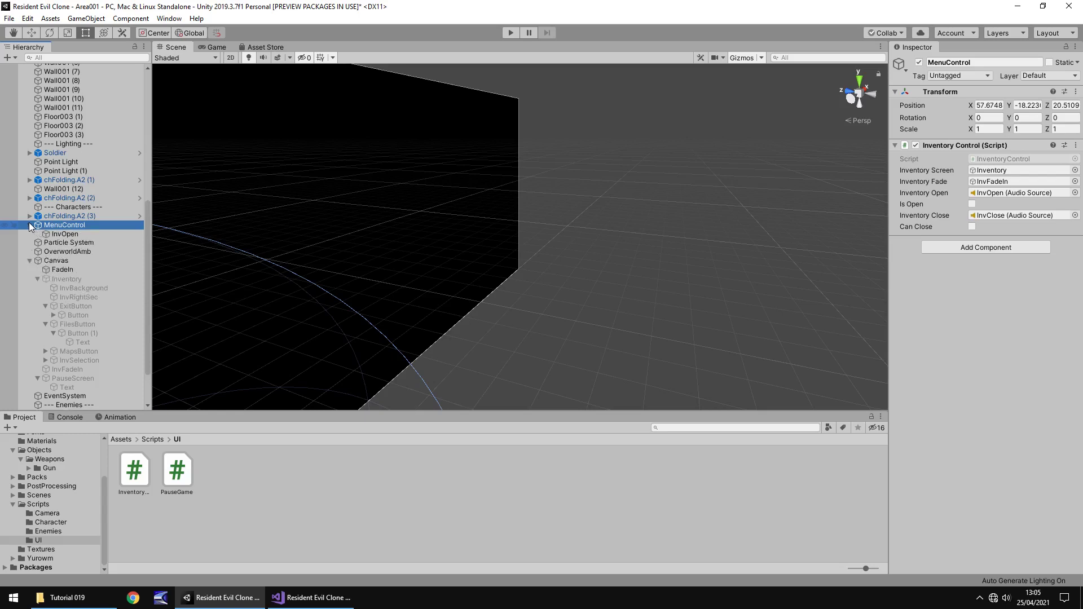
pyautogui.click(30, 224)
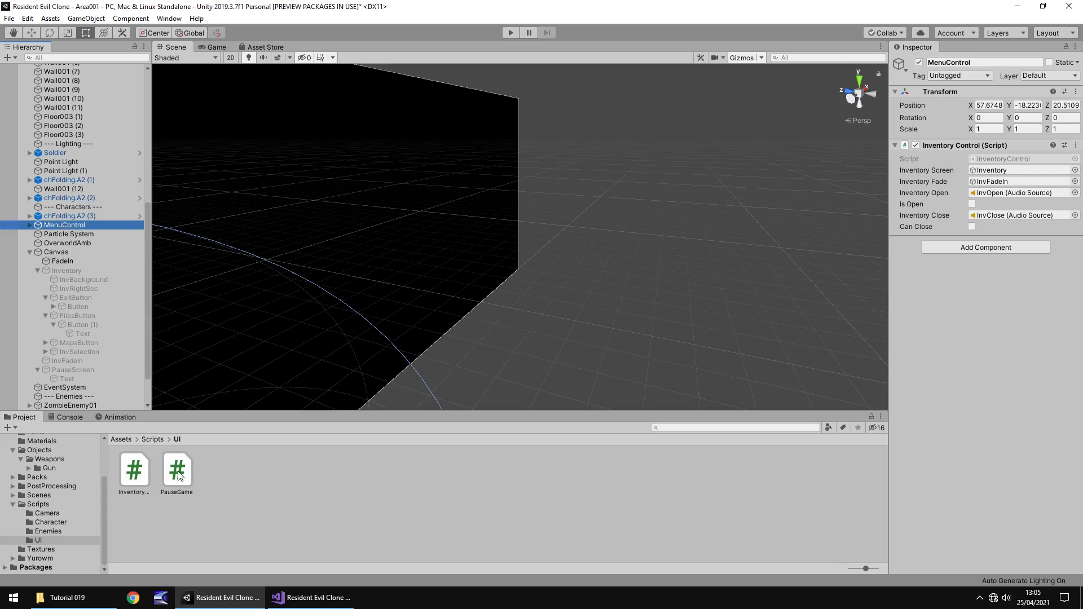
pyautogui.moveTo(177, 474)
pyautogui.mouseDown()
pyautogui.moveTo(320, 488)
pyautogui.moveTo(968, 313)
pyautogui.mouseUp()
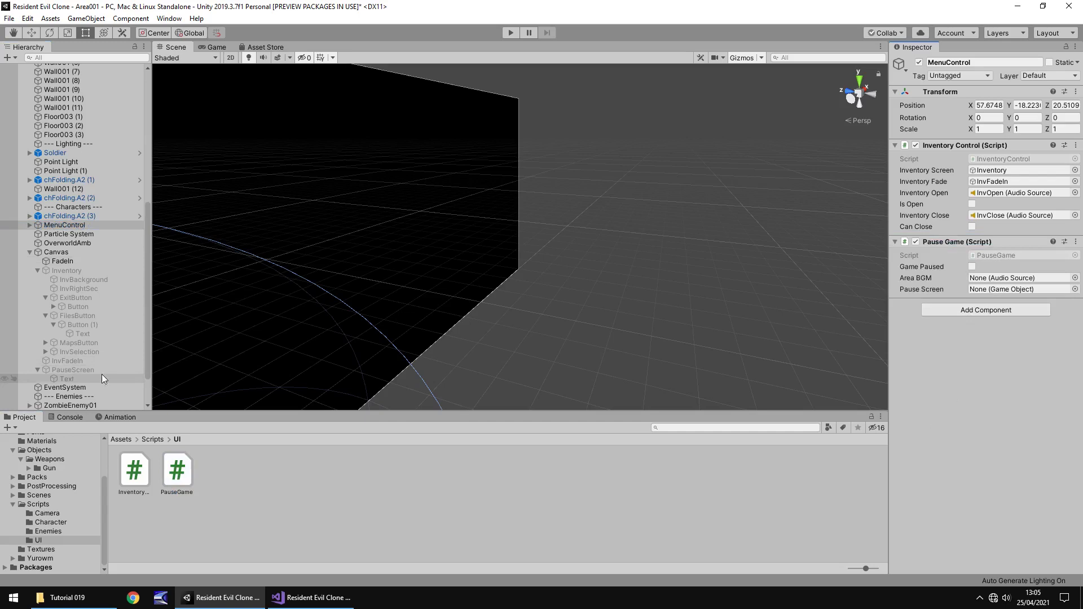
pyautogui.moveTo(71, 370)
pyautogui.mouseDown()
pyautogui.moveTo(963, 340)
pyautogui.moveTo(989, 289)
pyautogui.mouseUp()
pyautogui.scroll(5, 124, 306)
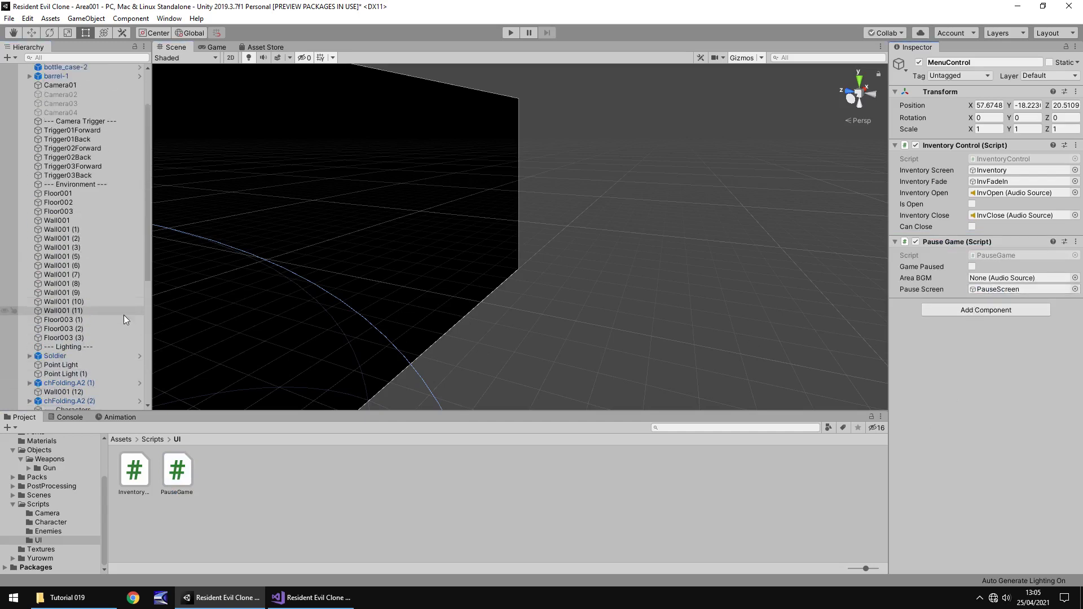
pyautogui.scroll(5, 123, 315)
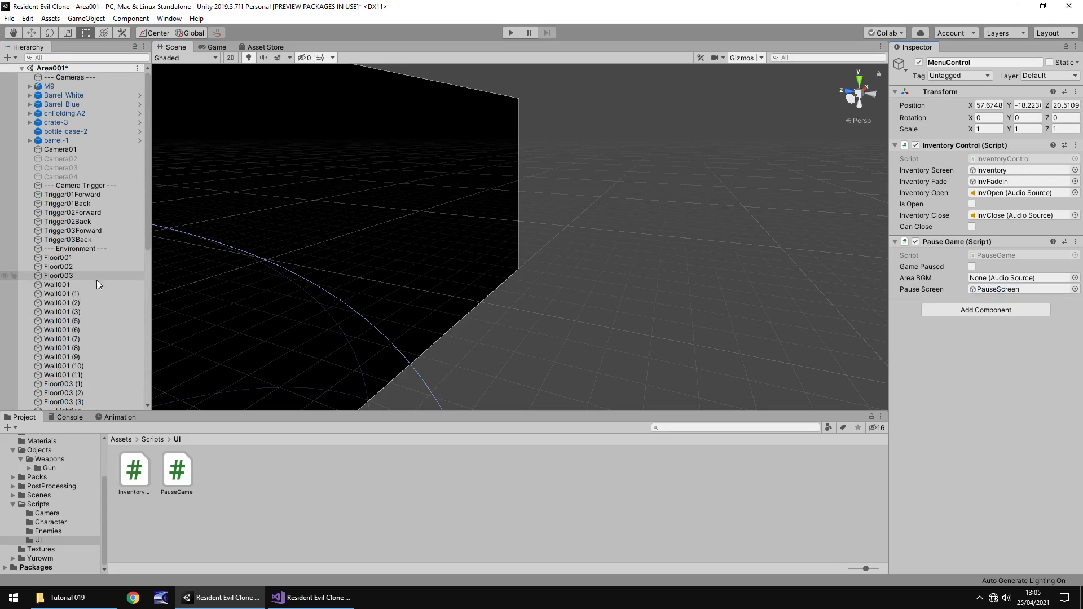
pyautogui.scroll(-5, 103, 285)
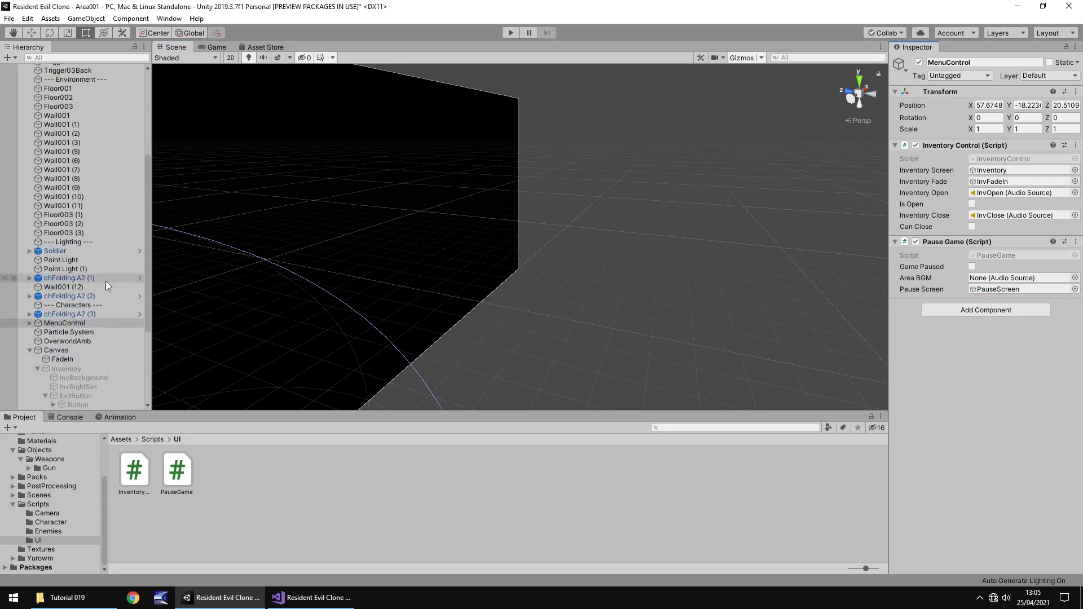
pyautogui.scroll(-3, 106, 286)
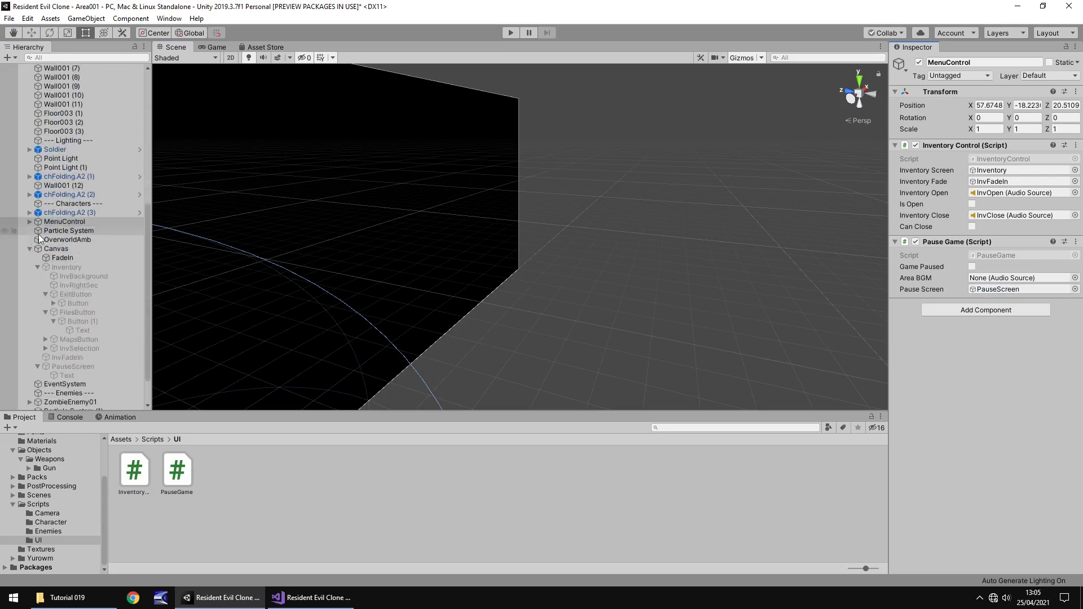
# Set the Pause Game component's Area BGM field to OverworldAmb
pyautogui.click(77, 241)
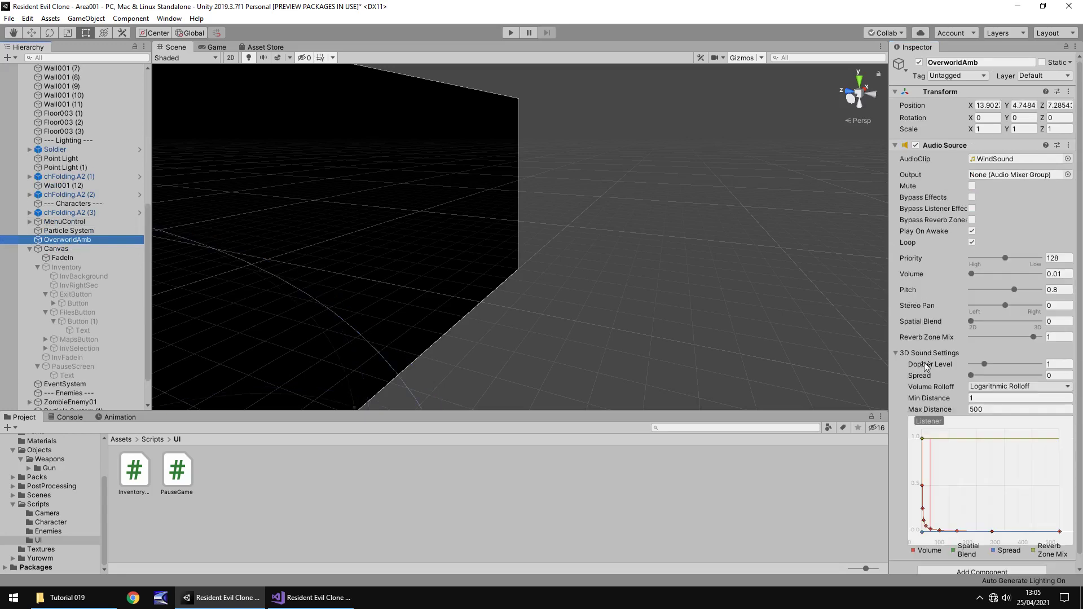
pyautogui.click(88, 223)
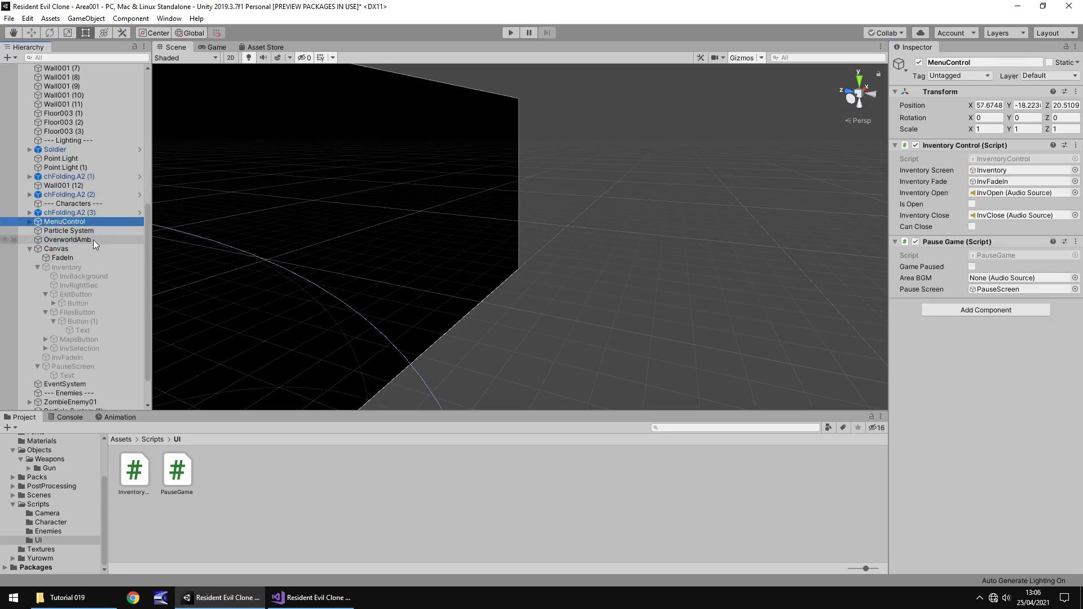
pyautogui.moveTo(69, 241)
pyautogui.mouseDown()
pyautogui.moveTo(1012, 254)
pyautogui.moveTo(1012, 278)
pyautogui.mouseUp()
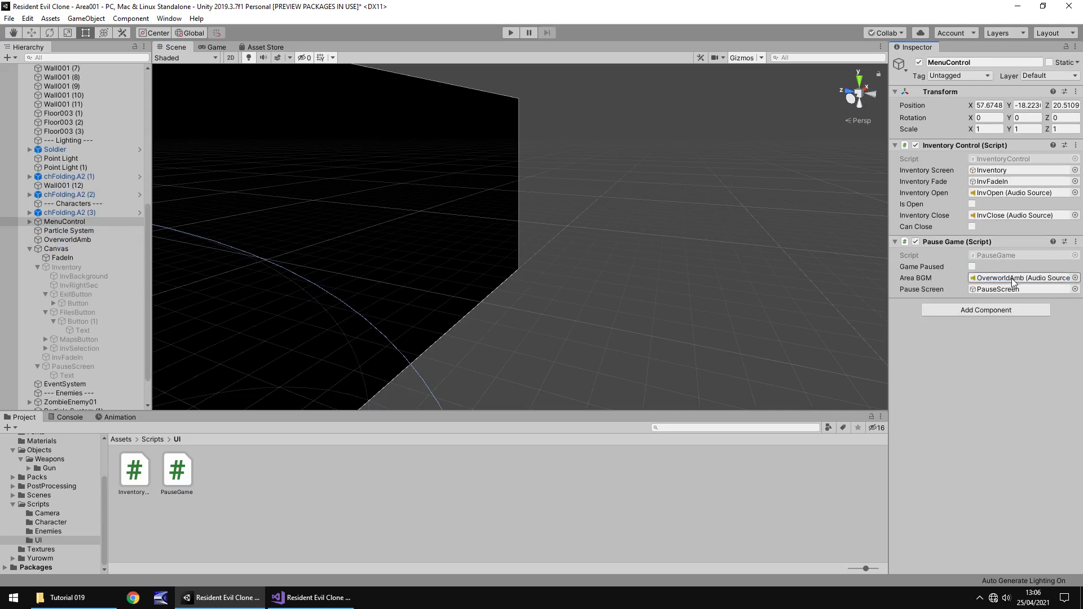
pyautogui.click(509, 34)
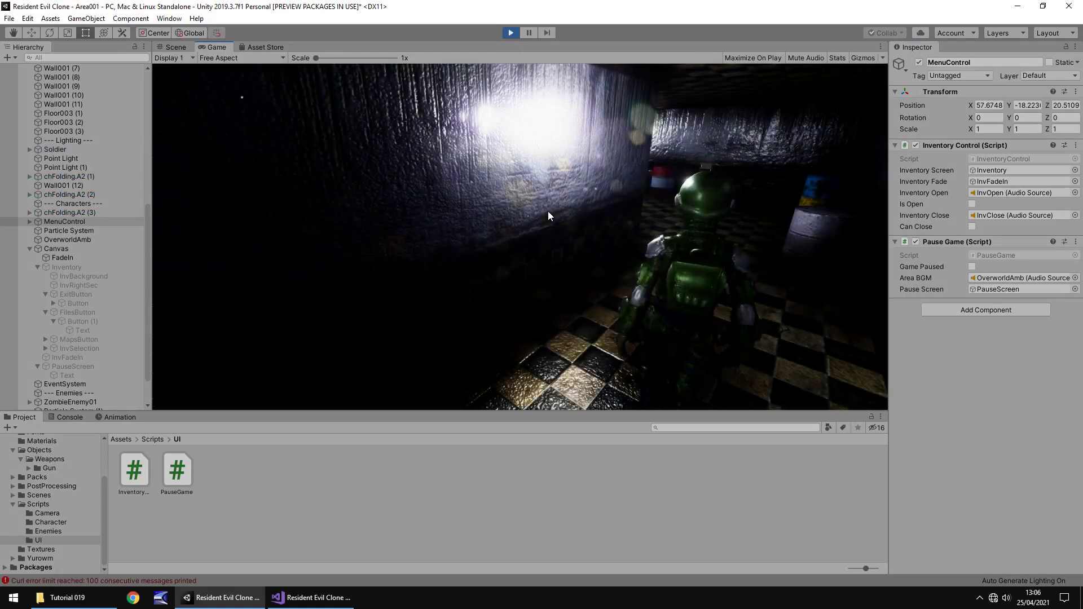
pyautogui.press('a')
pyautogui.press('w')
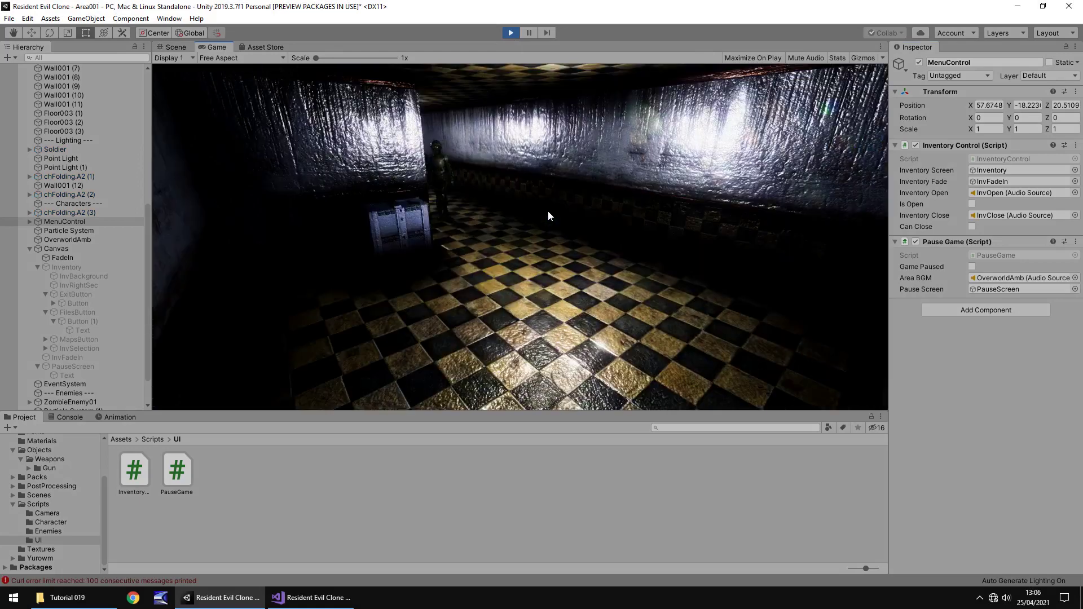
pyautogui.press('w')
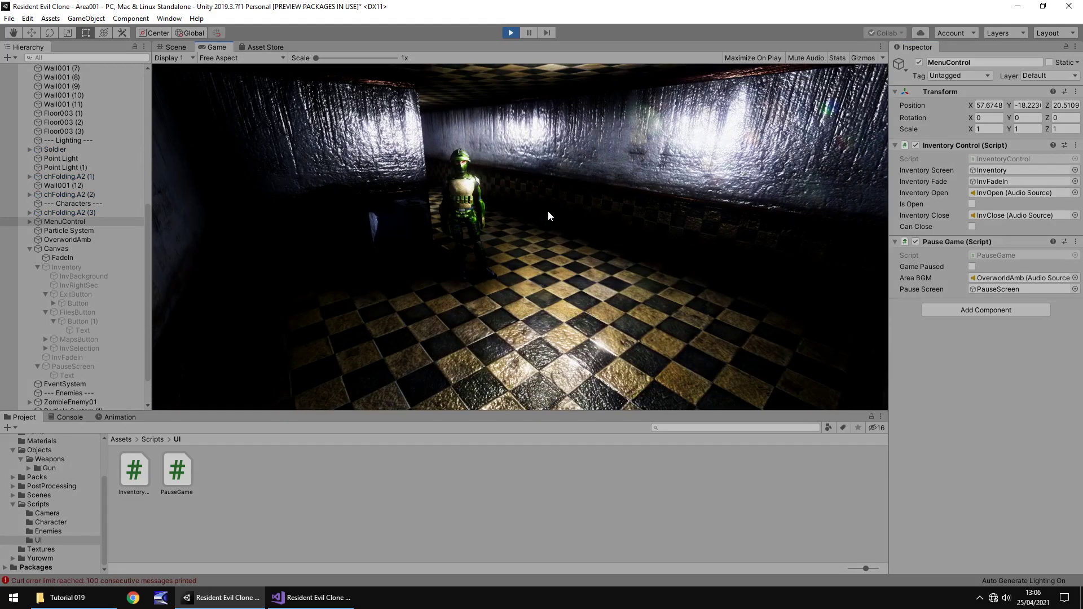
pyautogui.press('i')
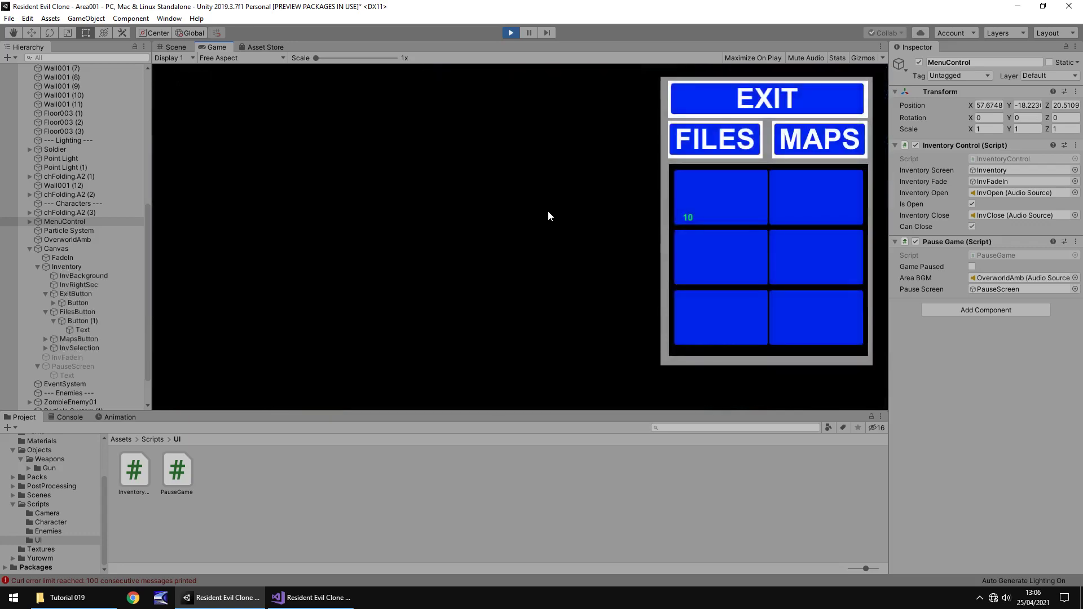
pyautogui.press('i')
pyautogui.press('i')
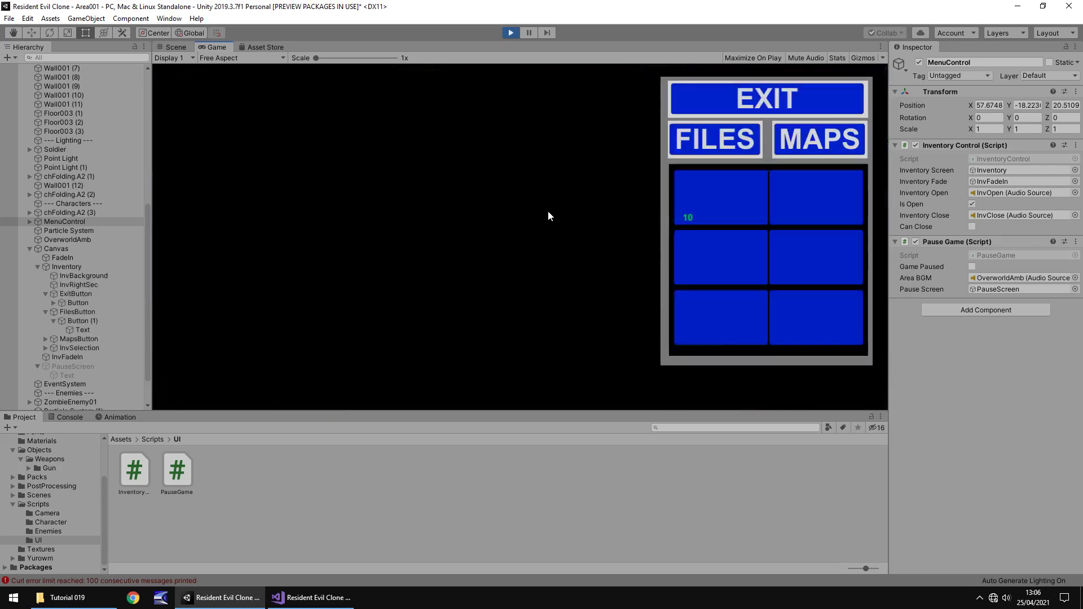
pyautogui.press('i')
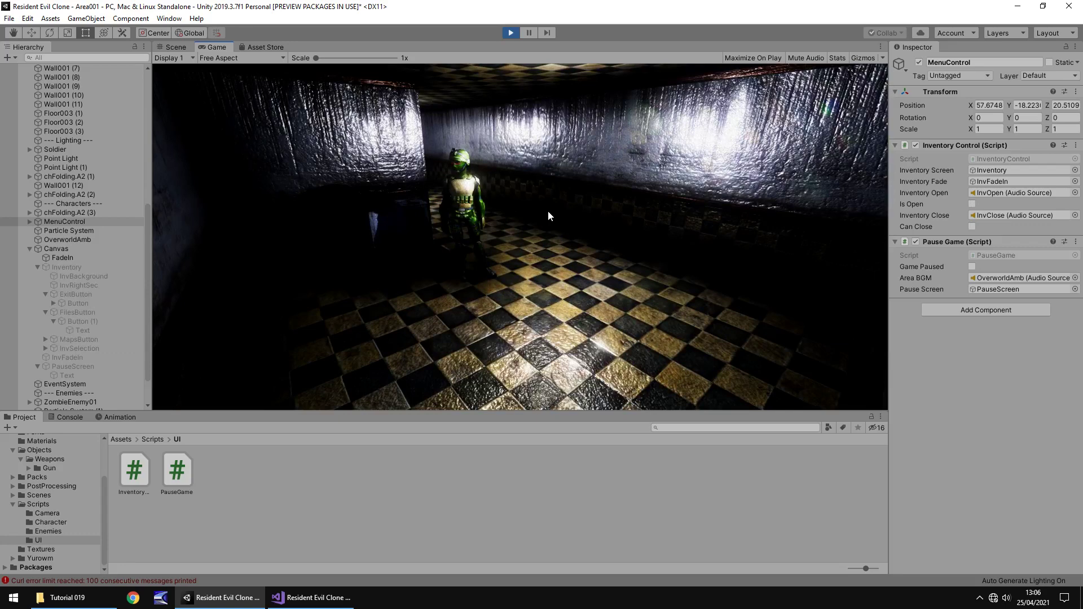
pyautogui.press('Escape')
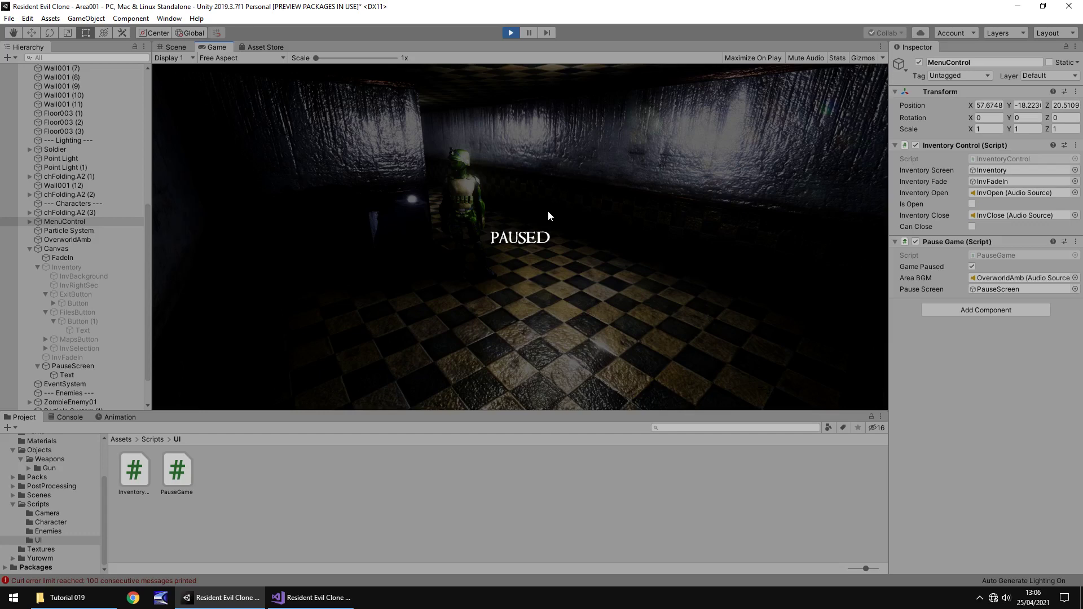
pyautogui.click(509, 35)
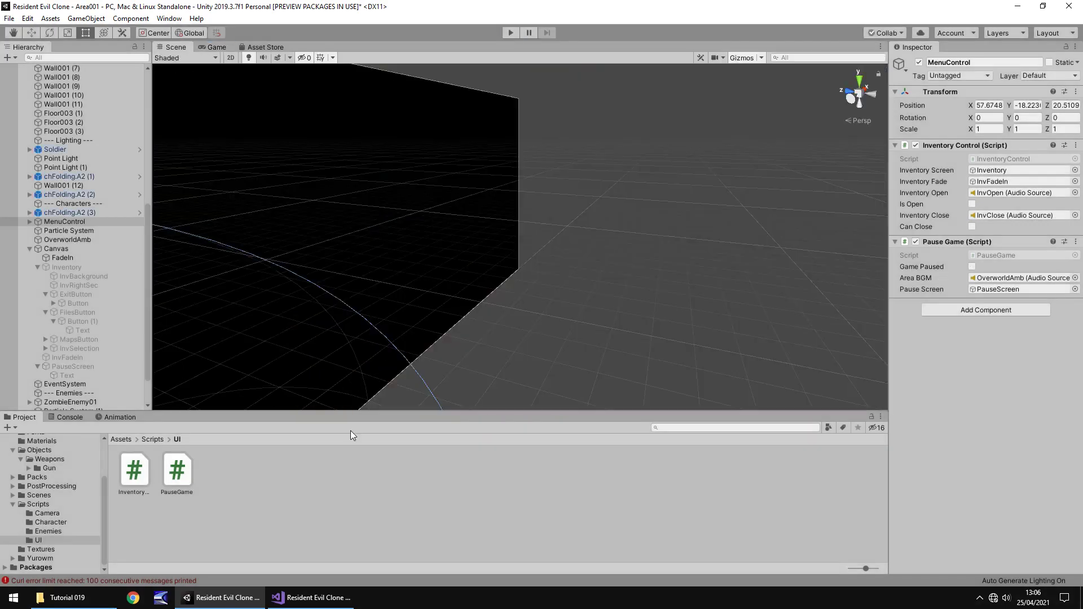
# Add an else branch after PauseGame's pause block that hides pauseScreen with SetActive
pyautogui.hotkey('alt', 'Tab')
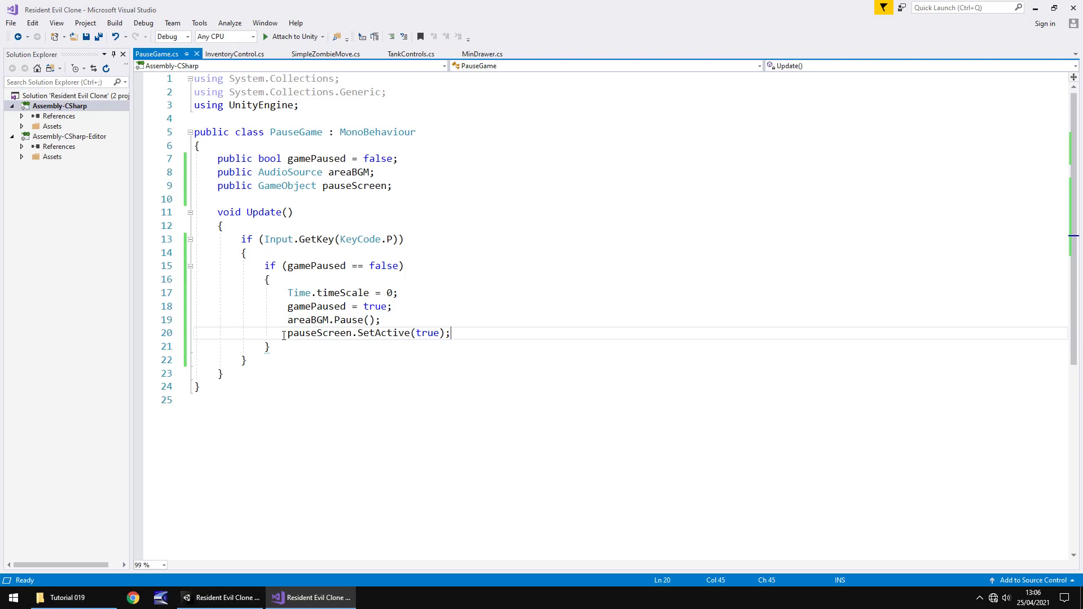
pyautogui.press('Down')
pyautogui.press('Return')
pyautogui.write('else')
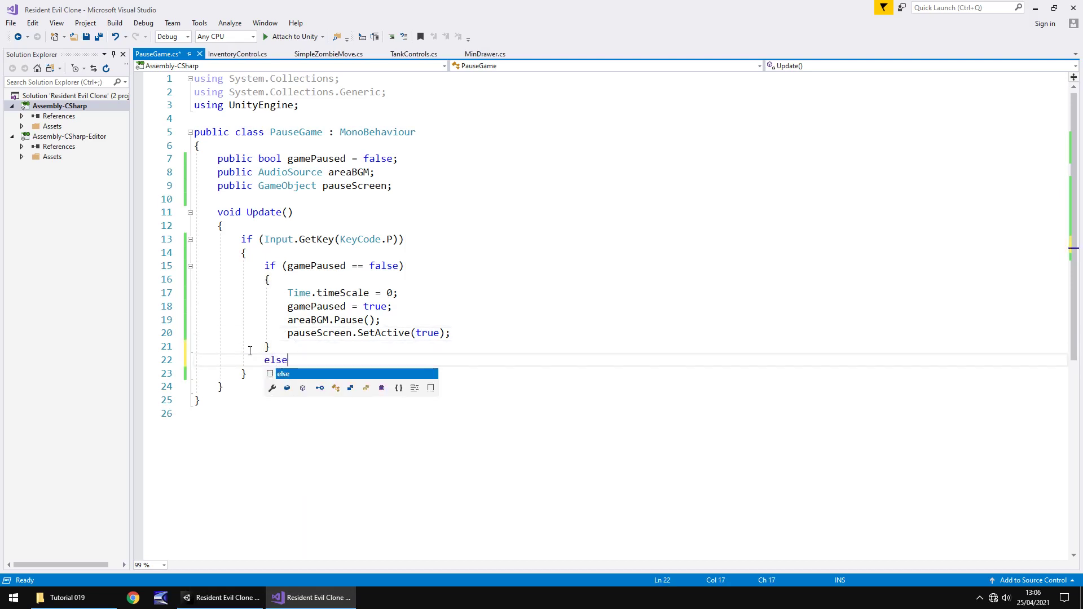
pyautogui.write(' {')
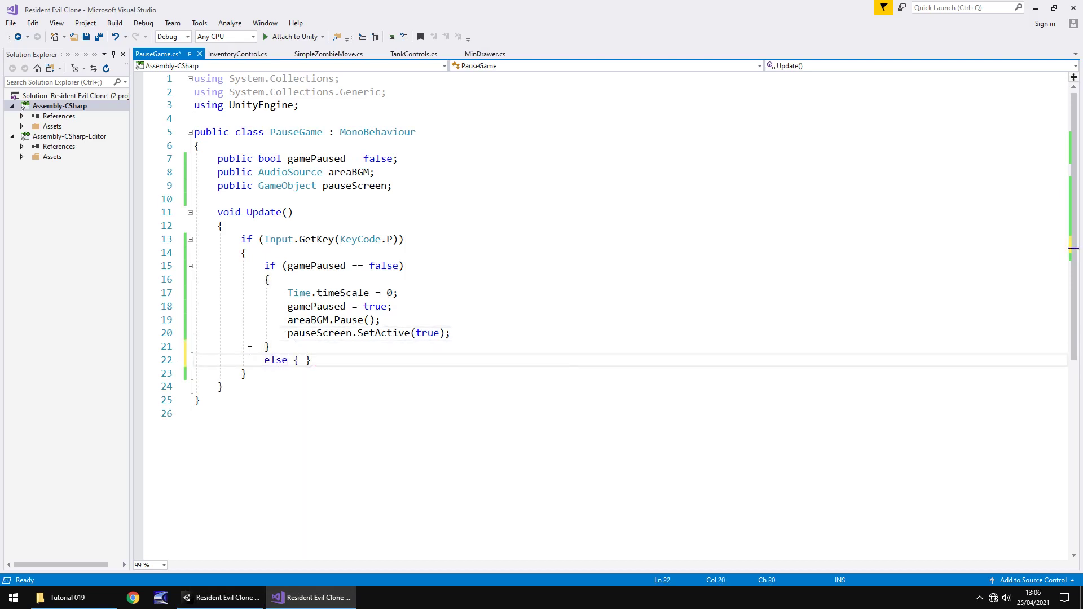
pyautogui.press('Return')
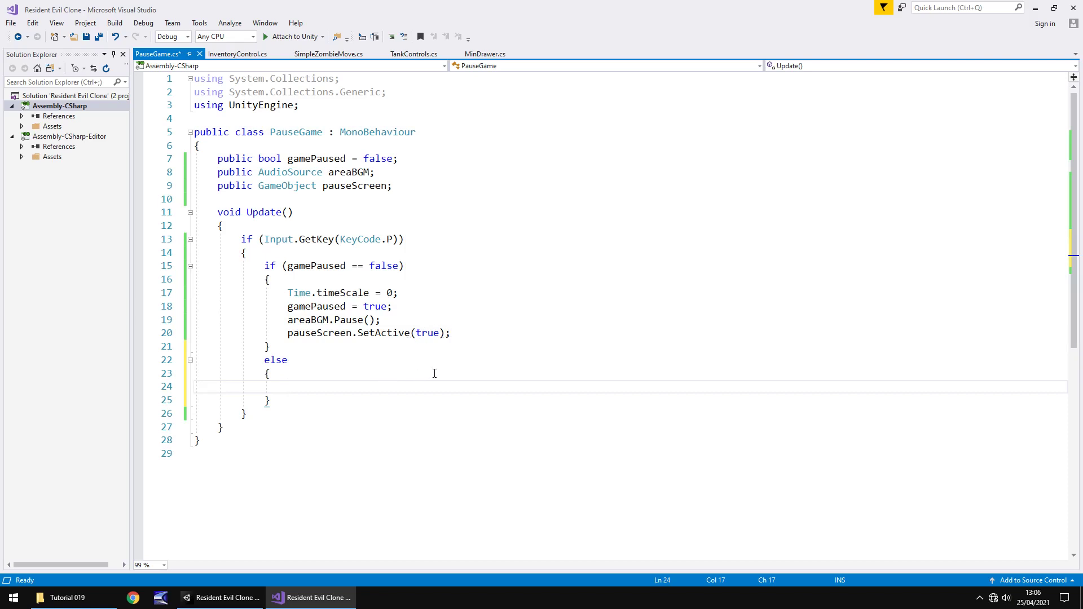
pyautogui.write('pause')
pyautogui.press('Tab')
pyautogui.write('.Se')
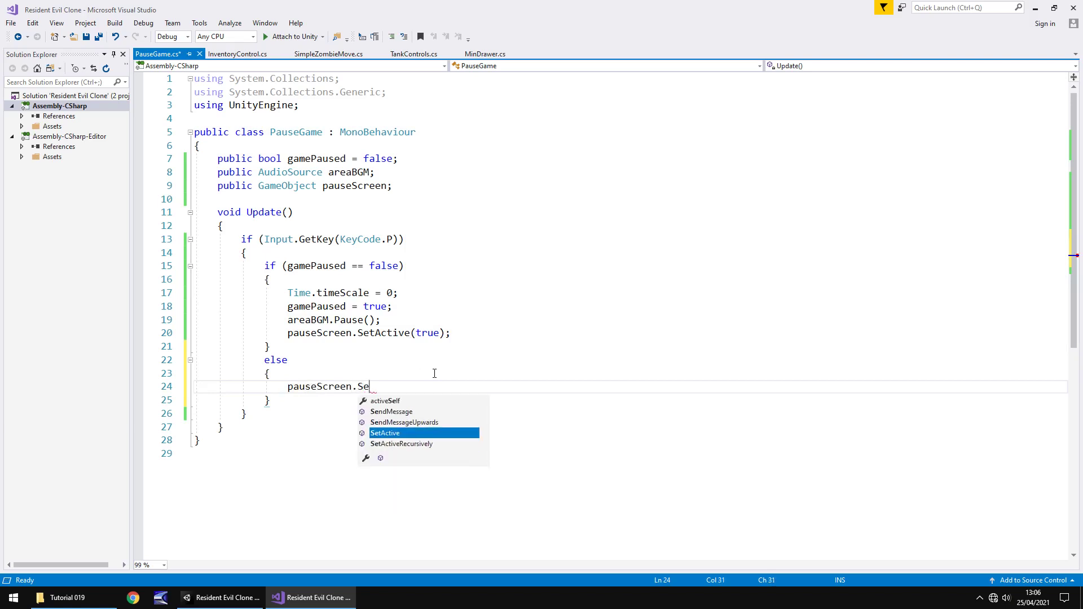
pyautogui.press('Tab')
pyautogui.write('(false')
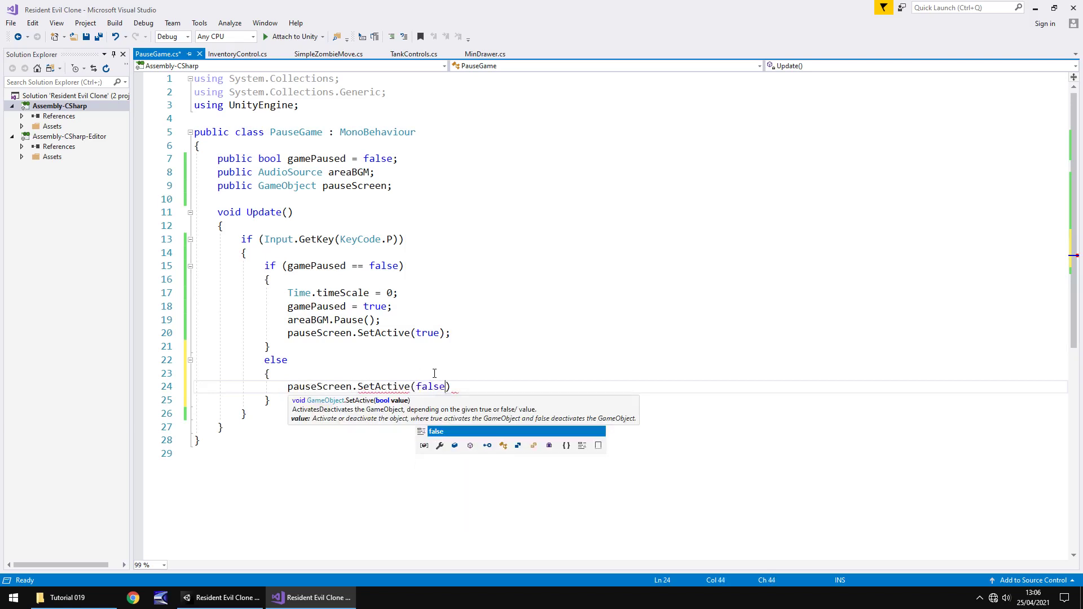
pyautogui.write(');')
# In the else branch, unpause areaBGM, clear gamePaused, restore timeScale to 1, and save
pyautogui.press('Return')
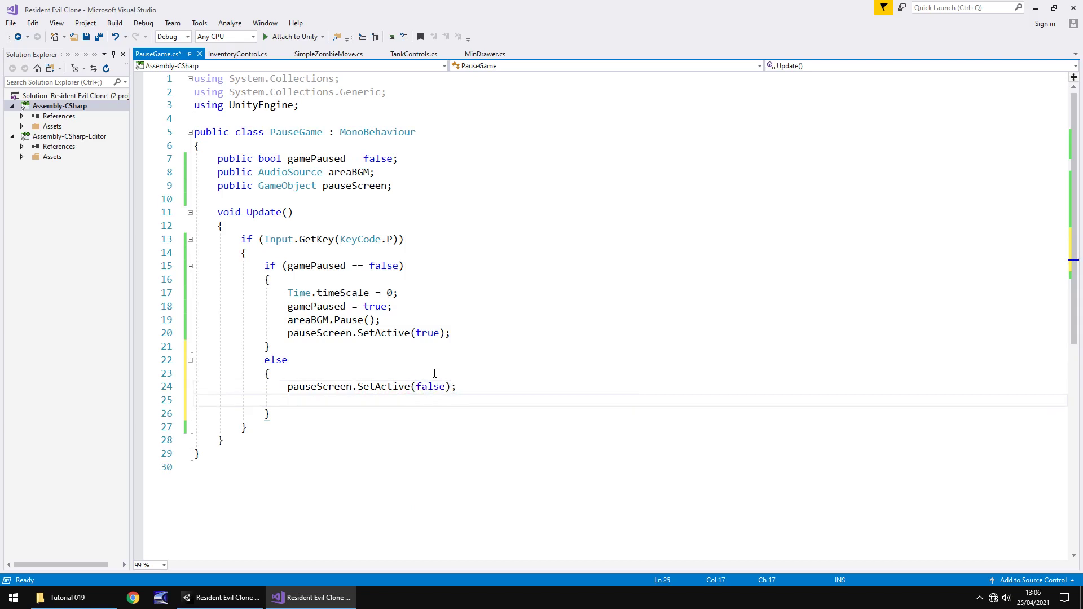
pyautogui.write('area')
pyautogui.press('Tab')
pyautogui.write('.Un')
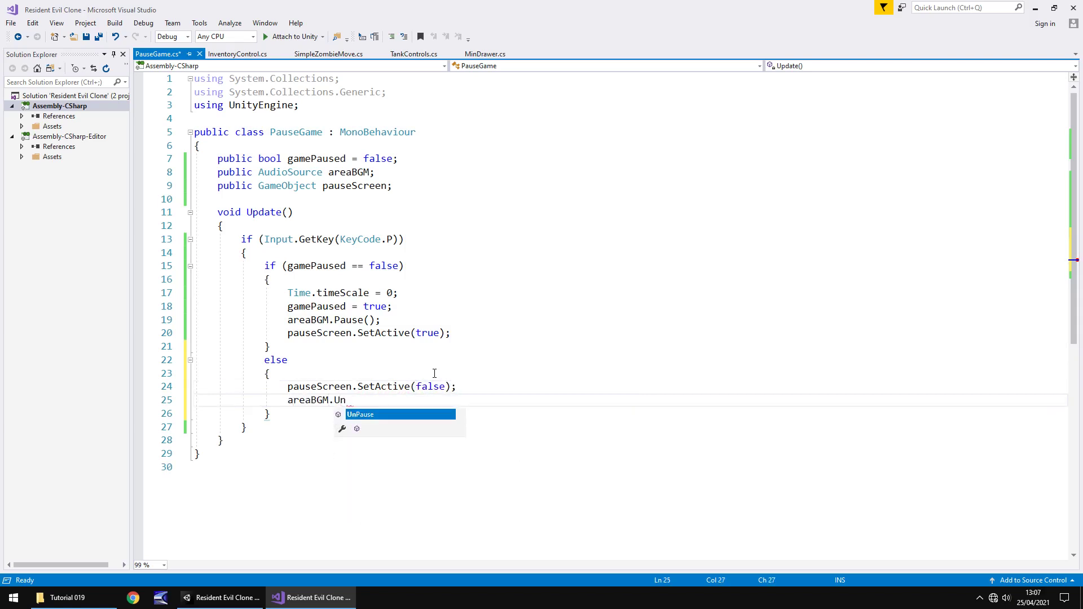
pyautogui.press('Tab')
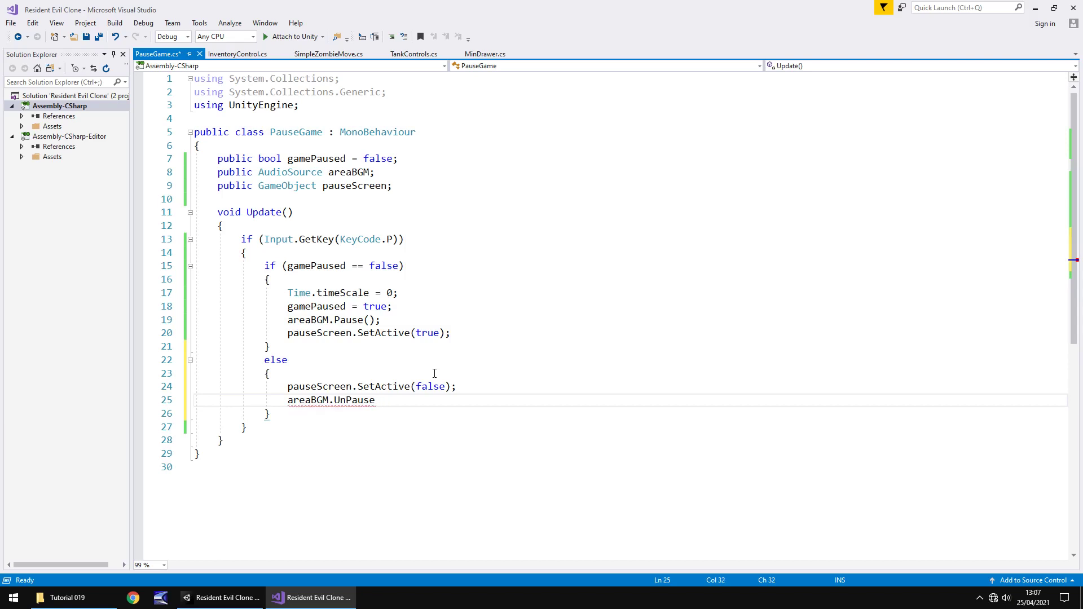
pyautogui.write('();')
pyautogui.press('Return')
pyautogui.write('game')
pyautogui.press('Tab')
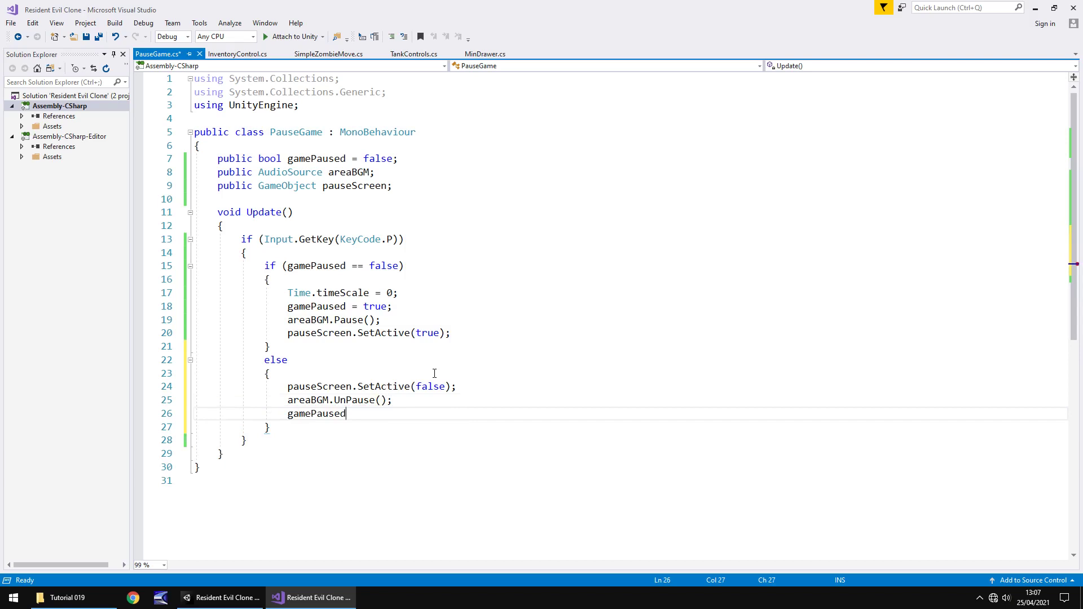
pyautogui.write(' = false;')
pyautogui.press('Return')
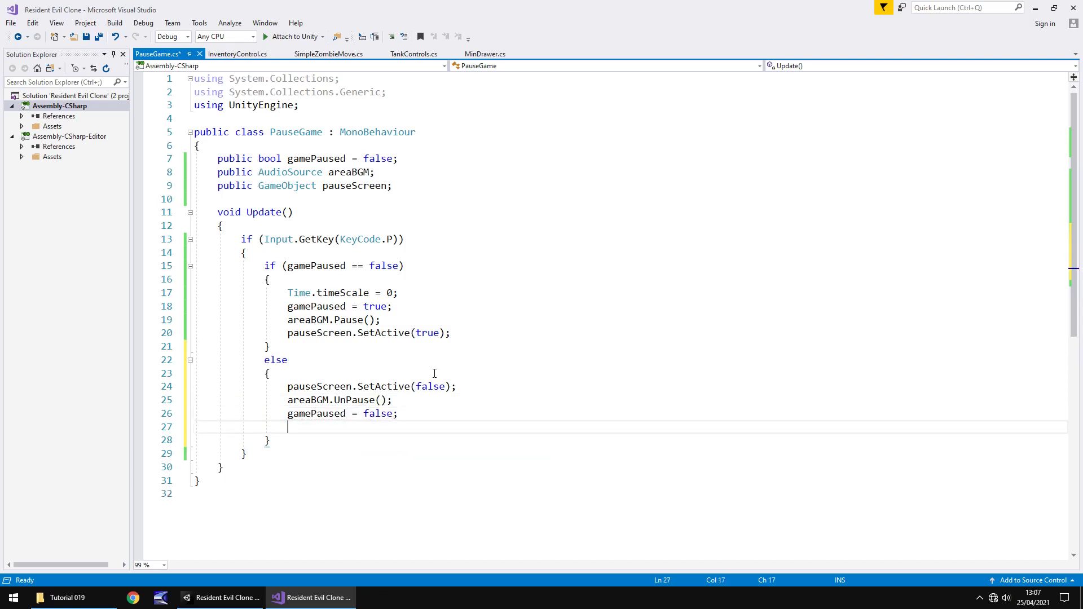
pyautogui.write('Time.')
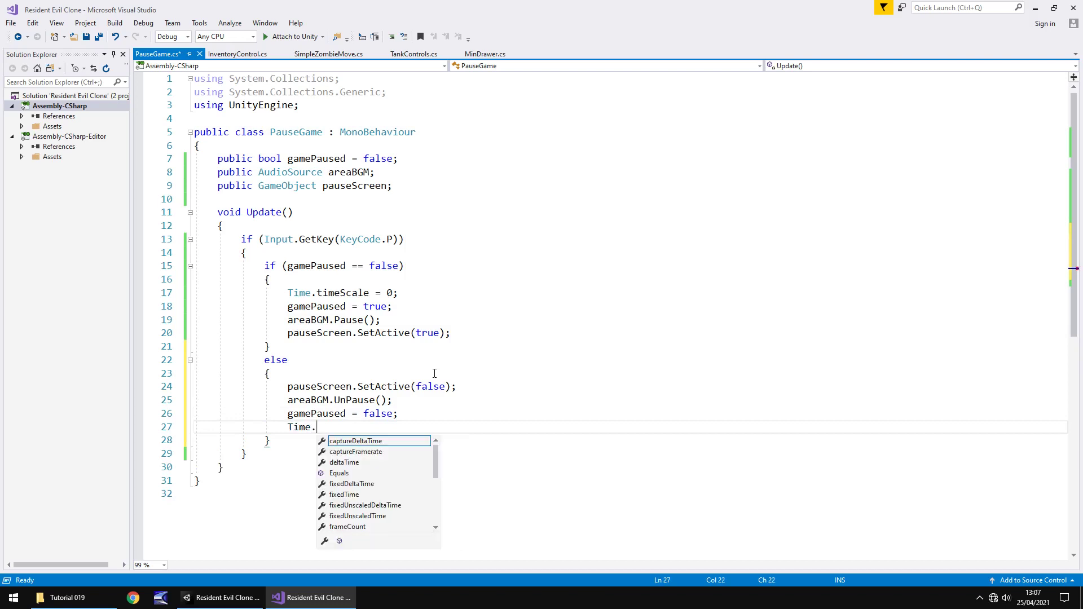
pyautogui.write('timeScale')
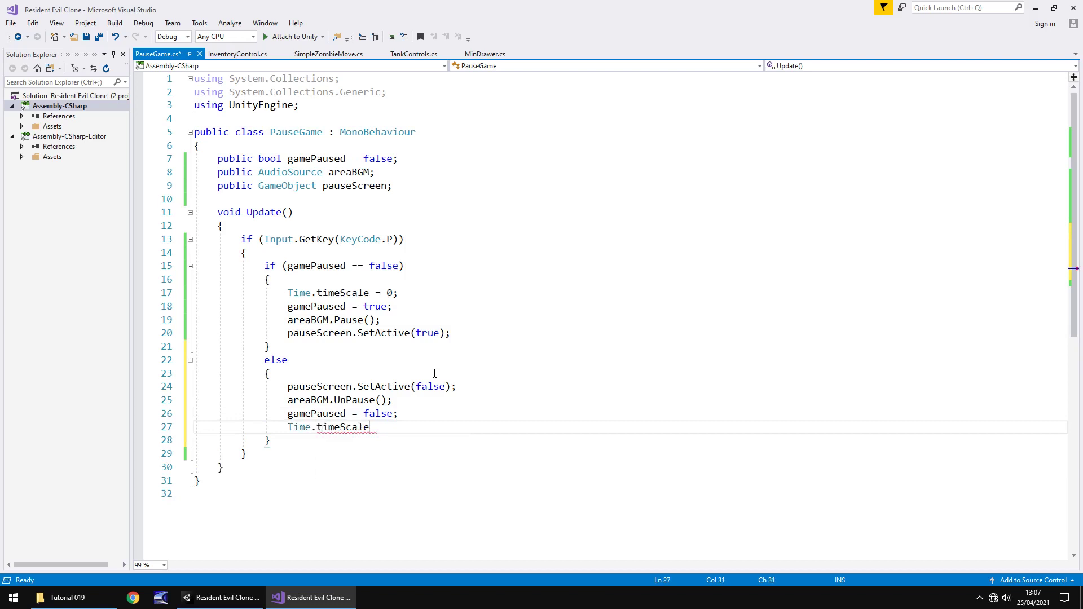
pyautogui.write(' = 1')
pyautogui.write(';')
pyautogui.hotkey('ctrl', 's')
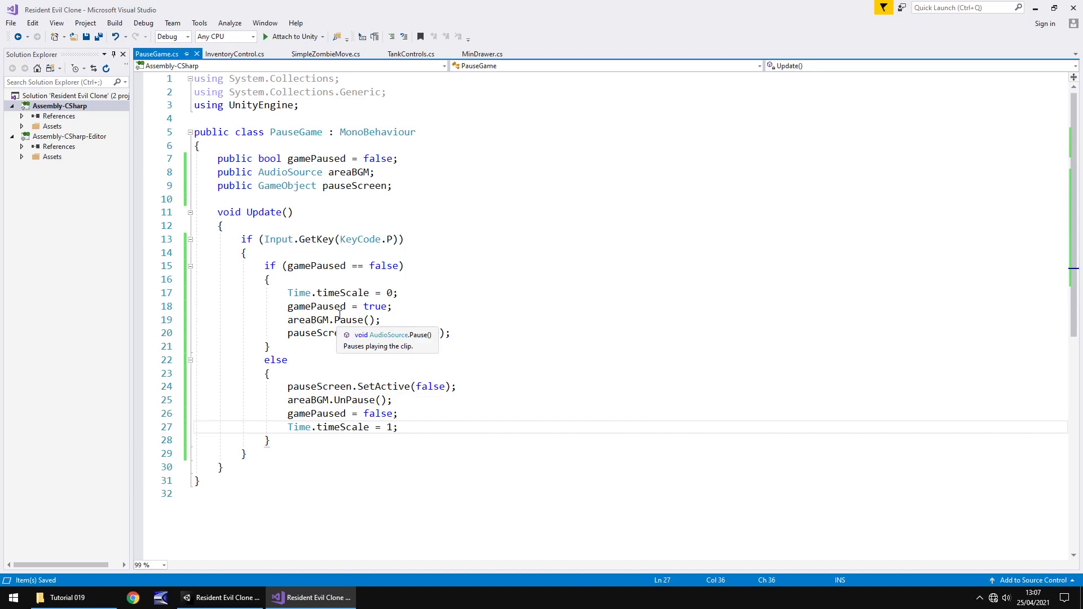
pyautogui.click(254, 598)
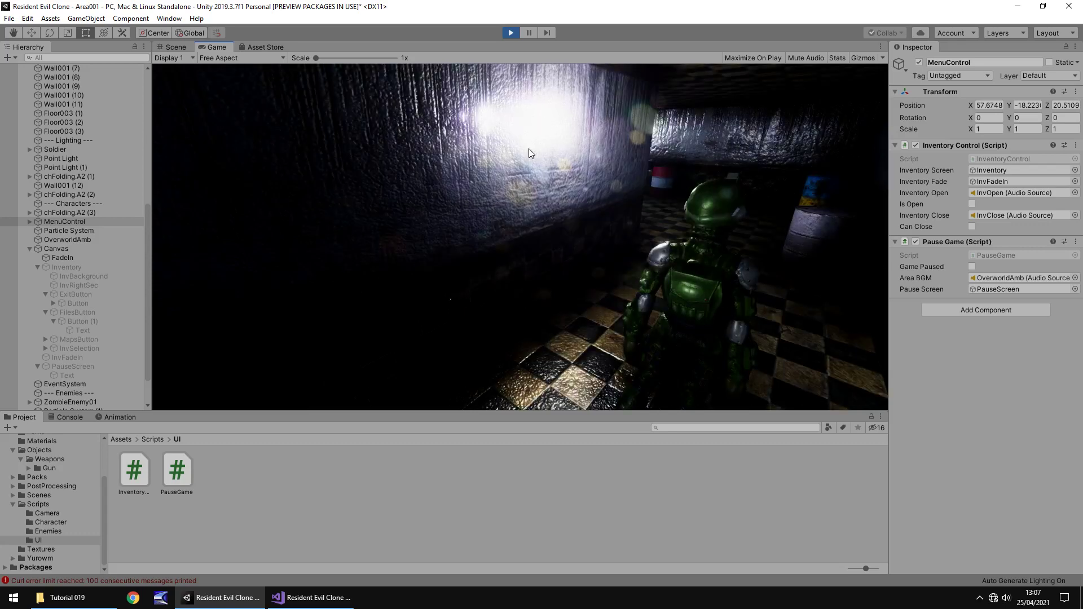
pyautogui.hotkey('ctrl', 'p')
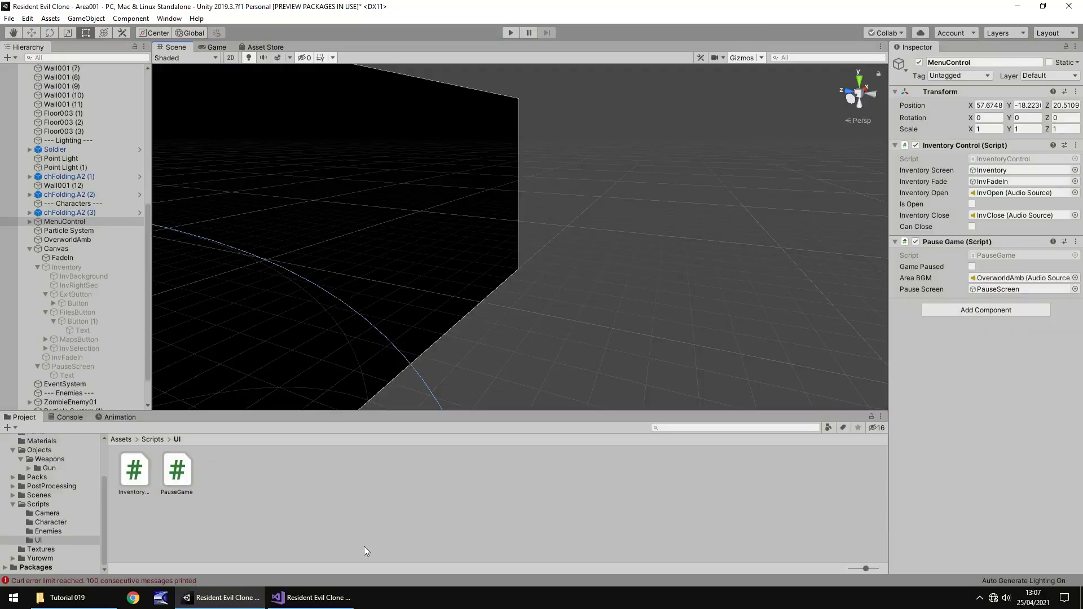
pyautogui.click(334, 597)
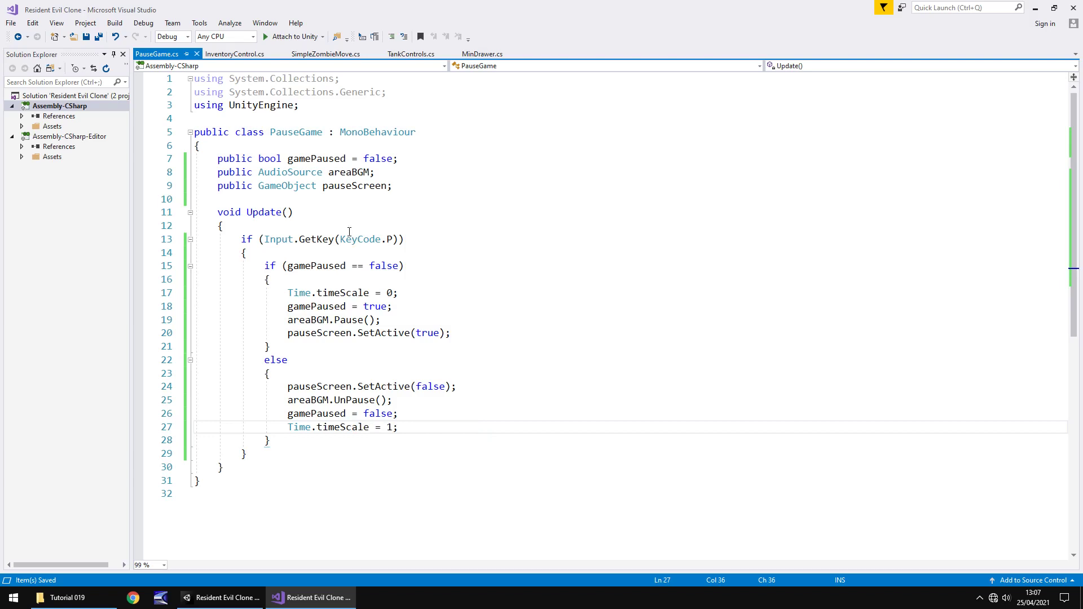
# Turn line 13's Input.GetKey(KeyCode.P) into an empty Input.GetButtonDown() call, then switch back to Unity
pyautogui.moveTo(299, 240); pyautogui.dragTo(397, 239)
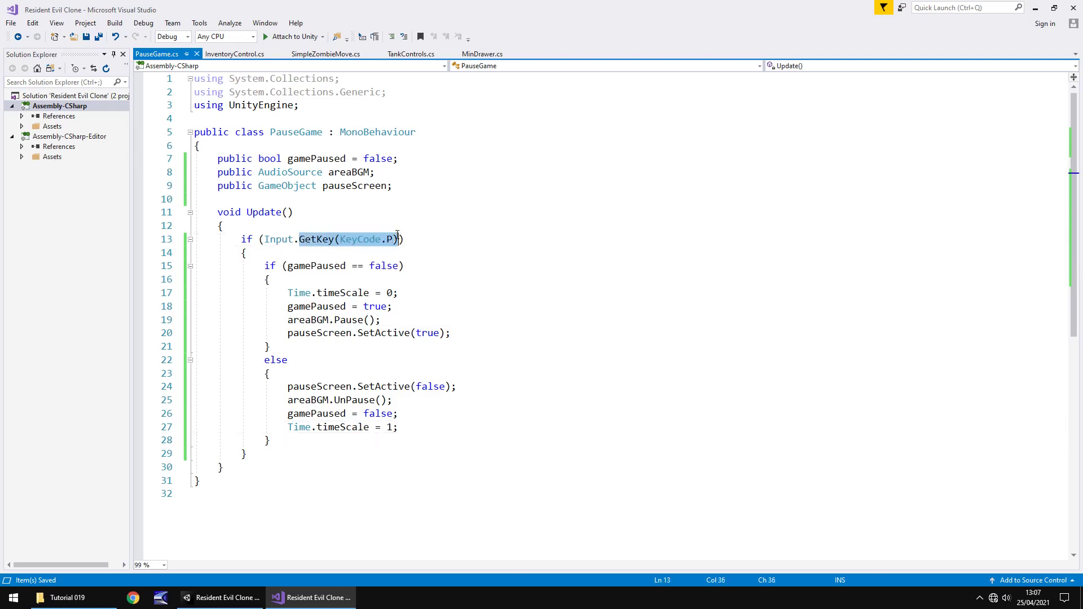
pyautogui.click(396, 240)
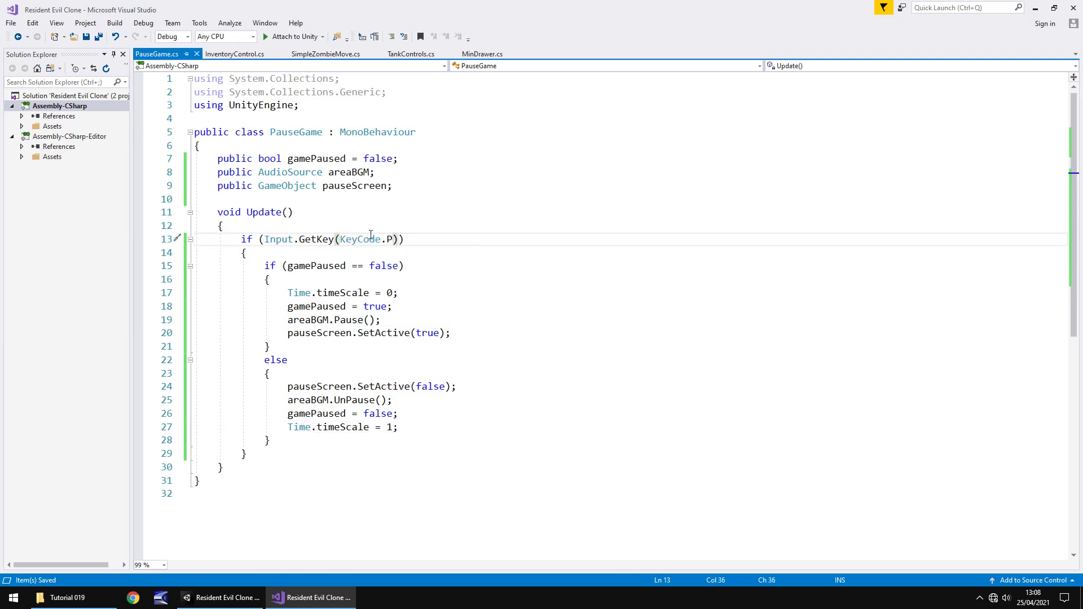
pyautogui.doubleClick(326, 240)
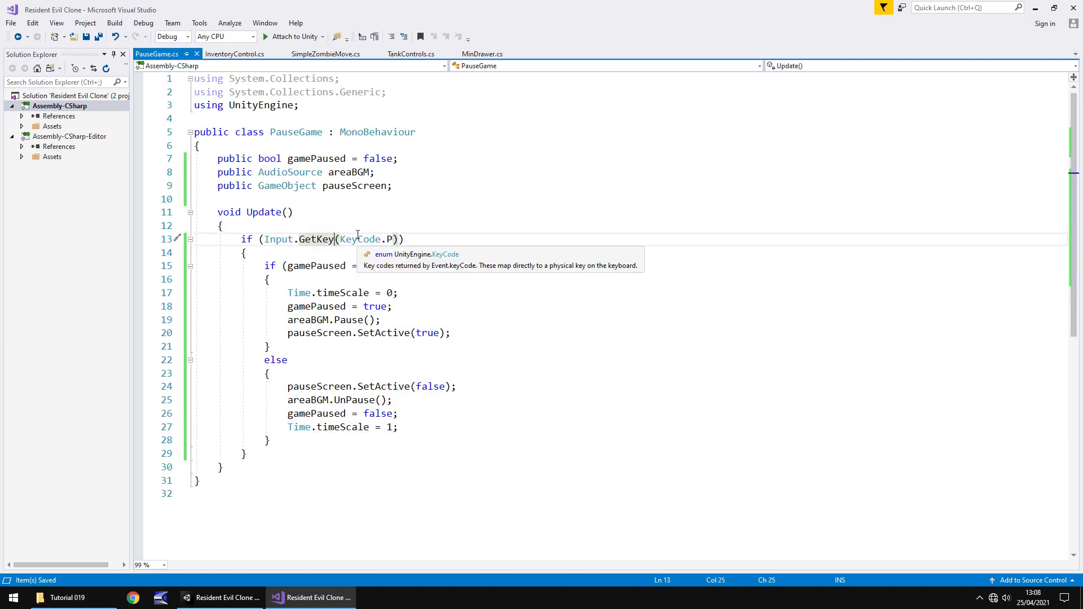
pyautogui.write('GetButt')
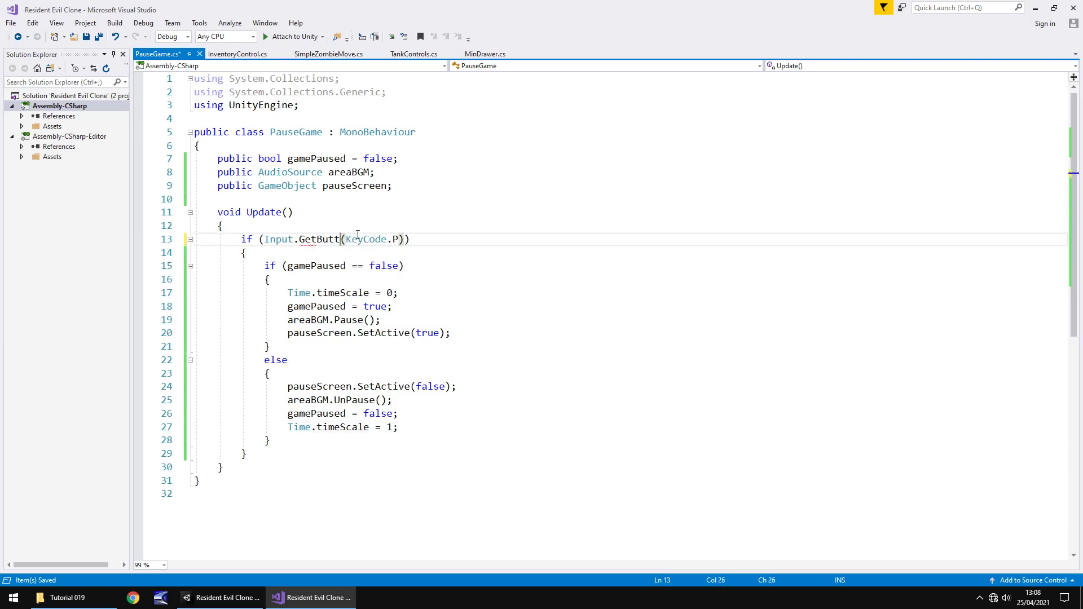
pyautogui.write('onD')
pyautogui.write('own')
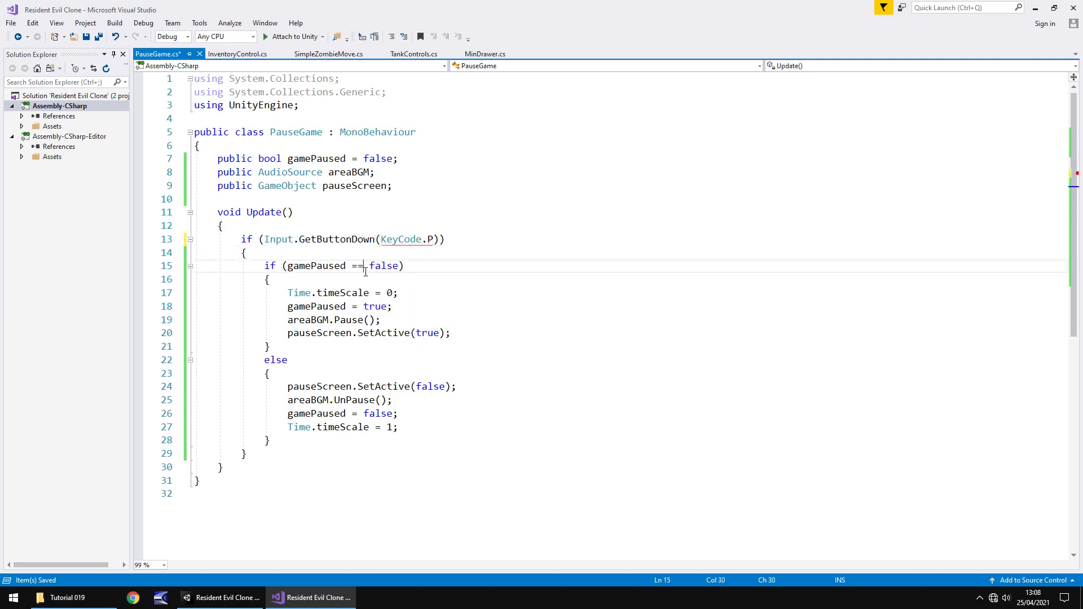
pyautogui.moveTo(380, 240); pyautogui.dragTo(435, 240)
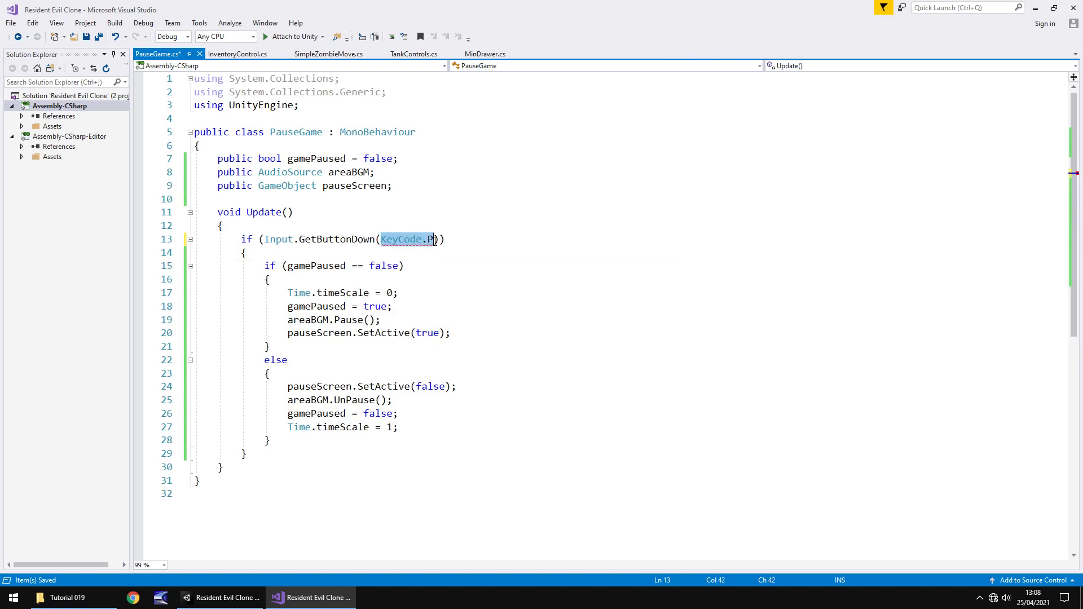
pyautogui.press('BackSpace')
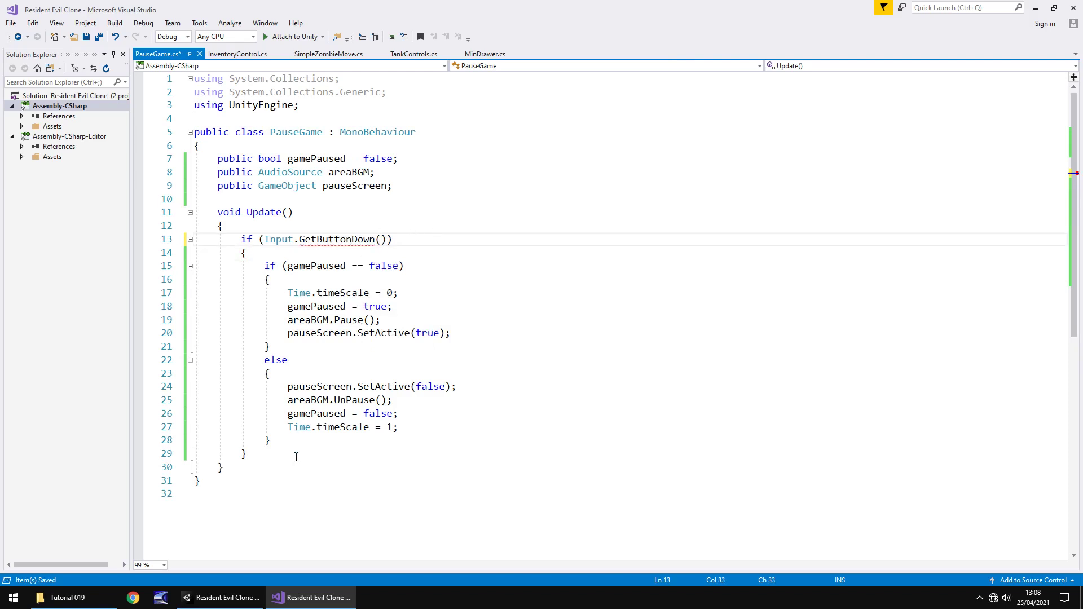
pyautogui.click(222, 598)
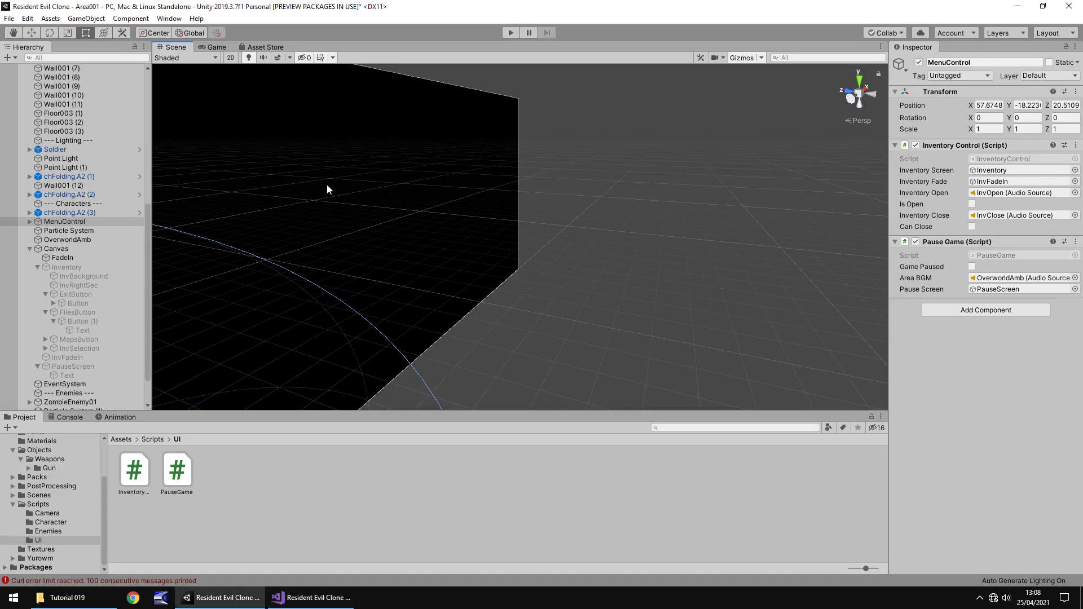
# In the Project Settings Input Manager, raise Axes Size from 19 to 20
pyautogui.click(29, 18)
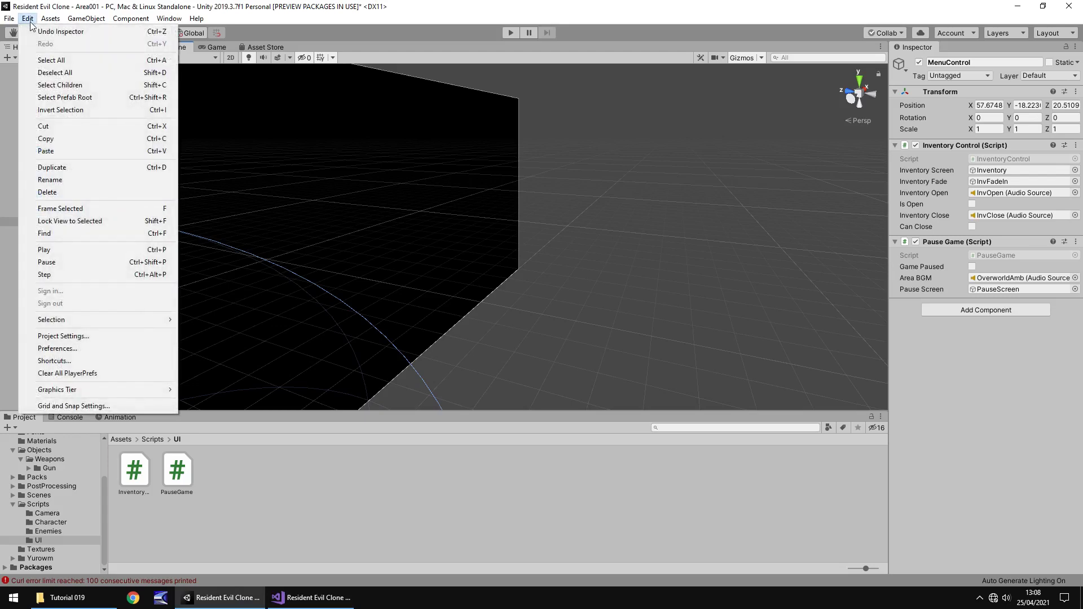
pyautogui.click(81, 339)
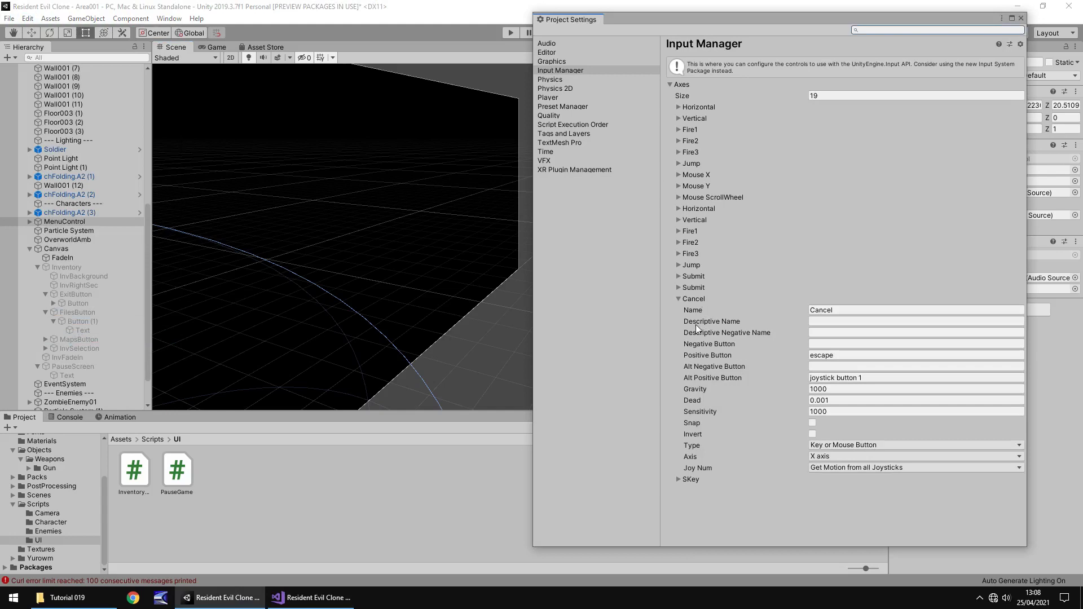
pyautogui.click(678, 299)
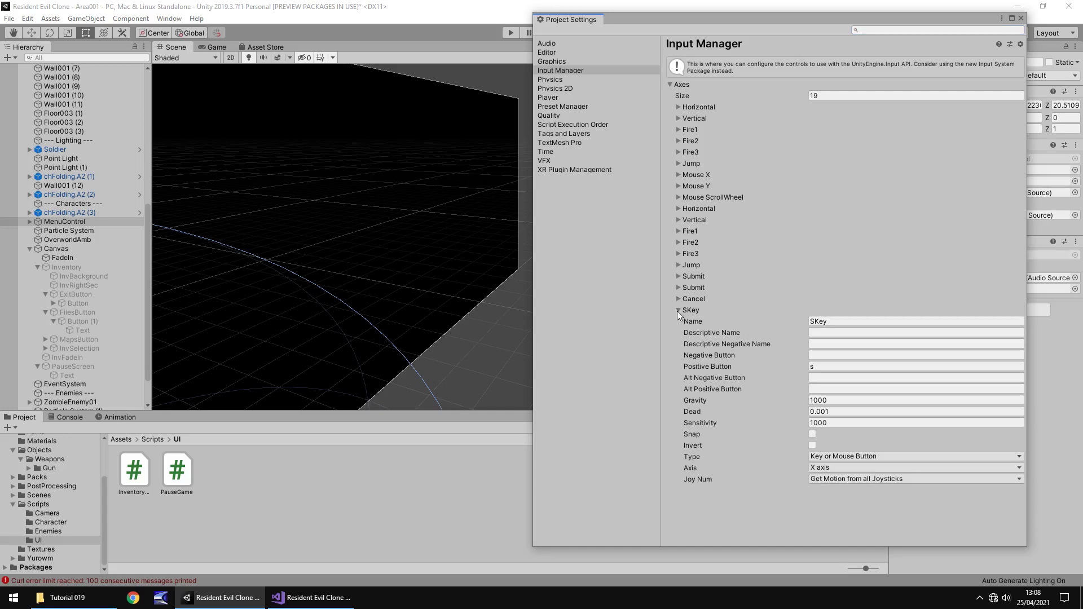
pyautogui.click(678, 311)
pyautogui.click(833, 97)
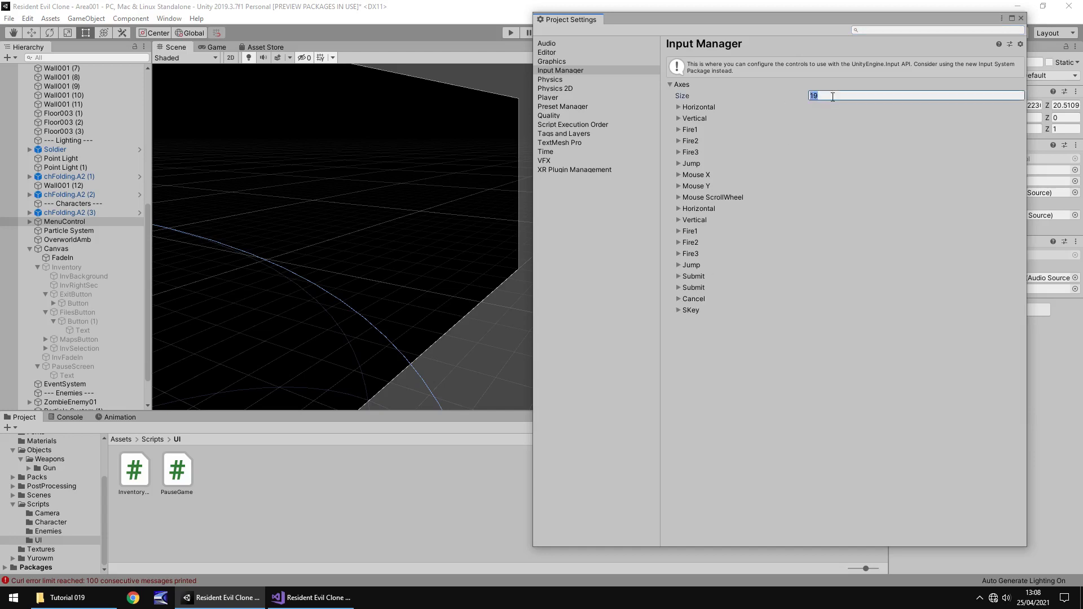
pyautogui.write('20')
pyautogui.press('Return')
# Rename the duplicated SKey axis to Pause and set its positive button to p
pyautogui.click(679, 321)
pyautogui.click(844, 331)
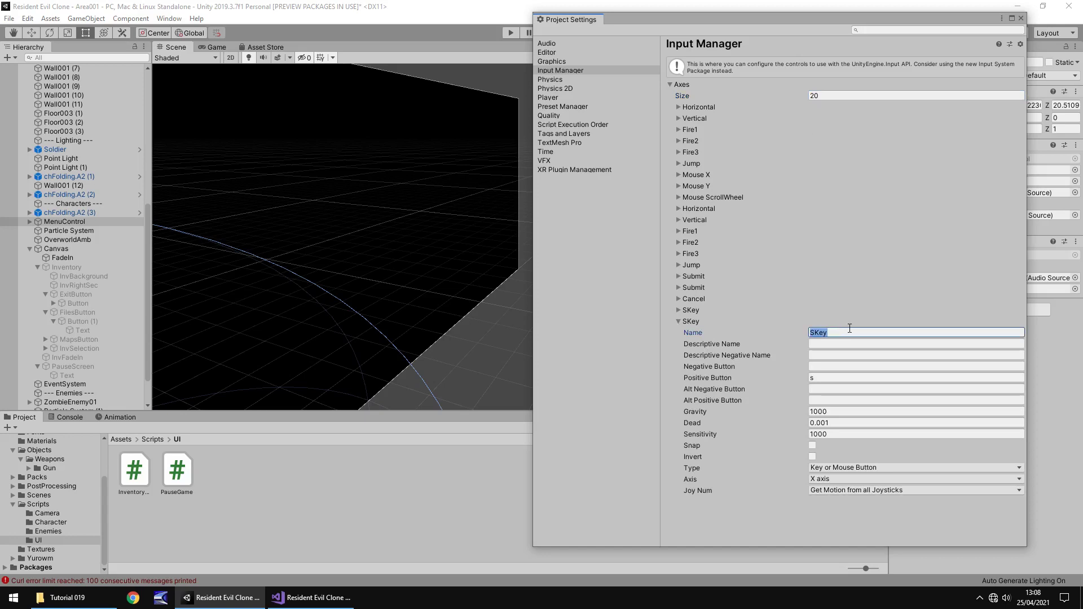
pyautogui.write('Pause')
pyautogui.click(838, 378)
pyautogui.press('BackSpace')
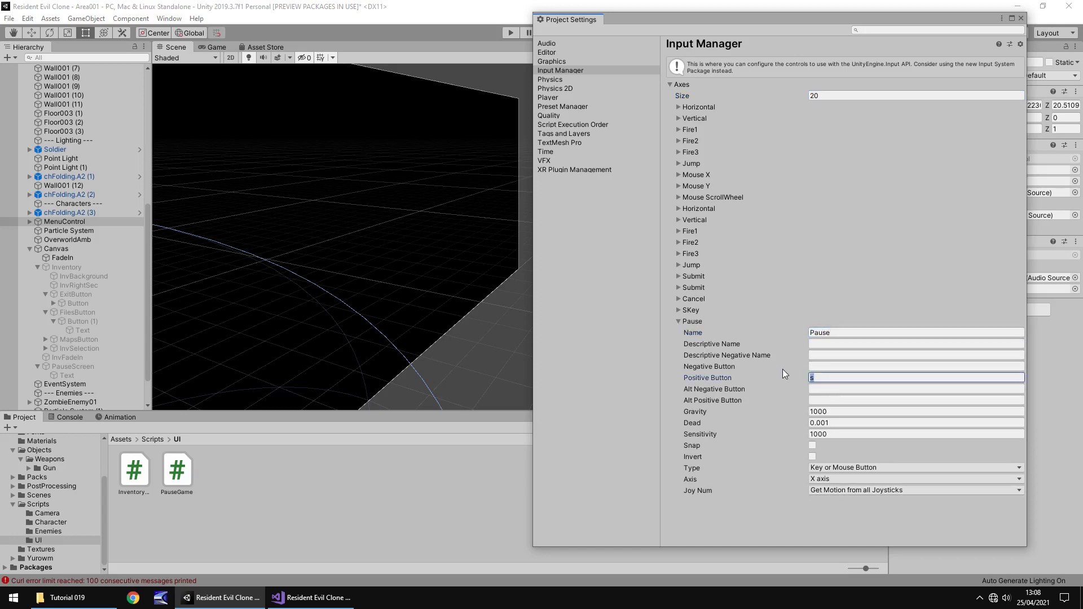
pyautogui.write('p')
pyautogui.click(1020, 19)
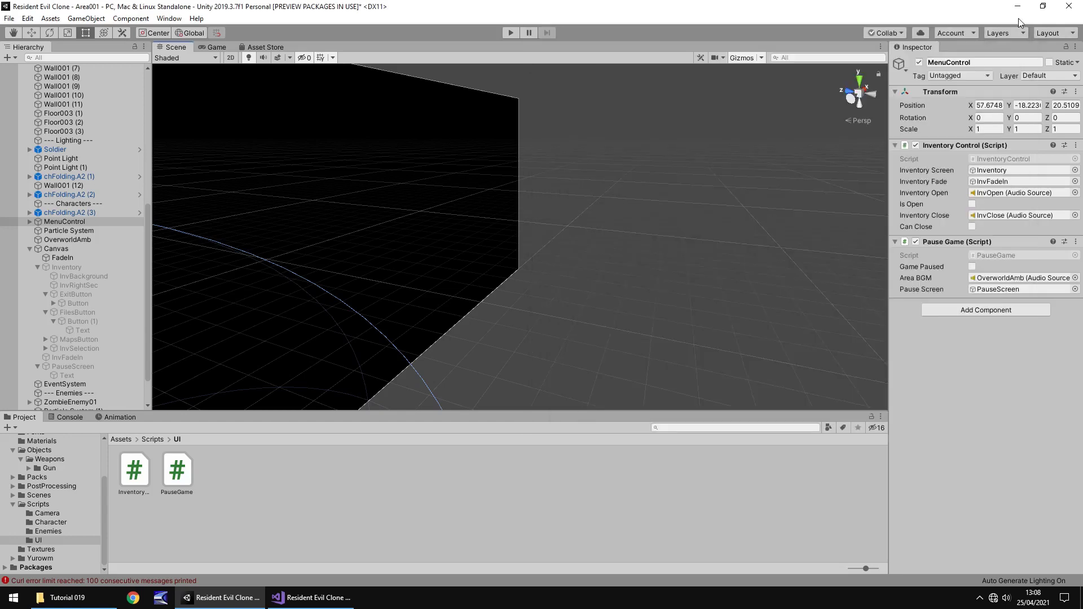
# Pass "Pause" to GetButtonDown in PauseGame, save the script, and return to Unity
pyautogui.click(319, 597)
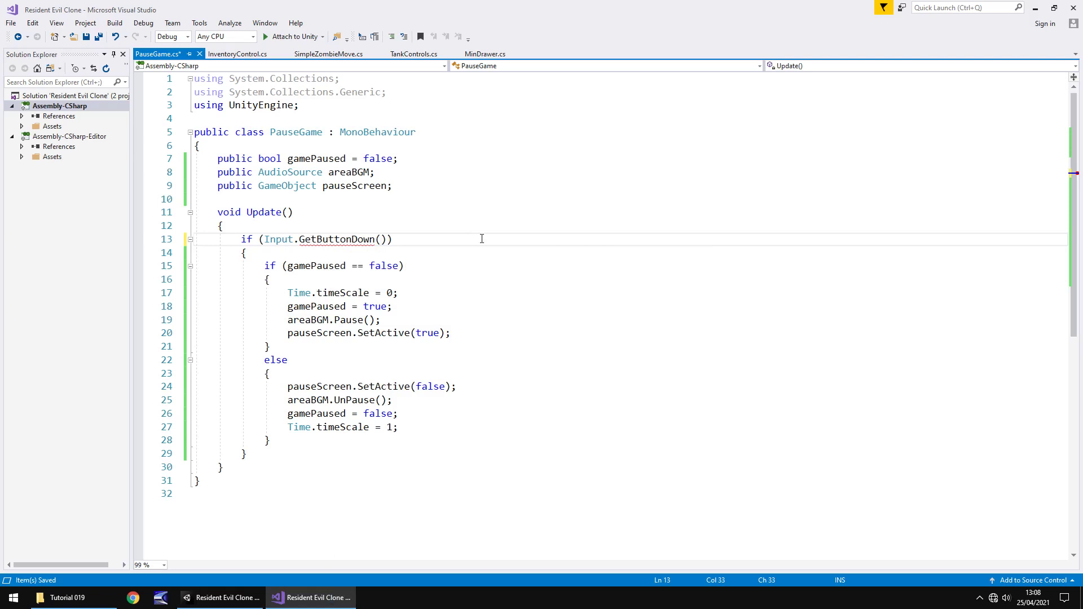
pyautogui.write('"P')
pyautogui.write('ause"')
pyautogui.hotkey('ctrl', 's')
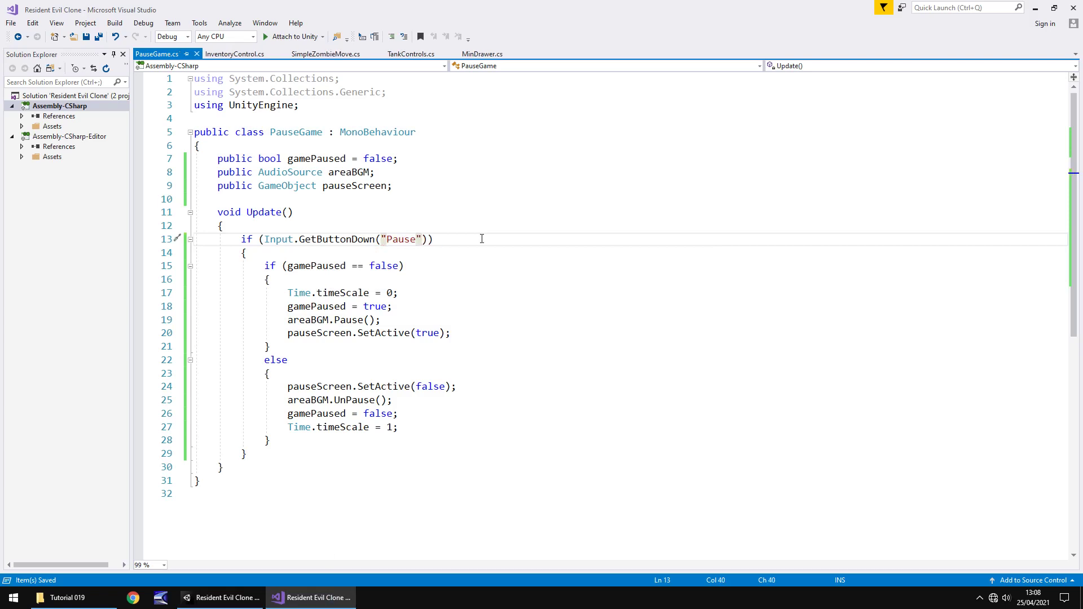
pyautogui.click(220, 598)
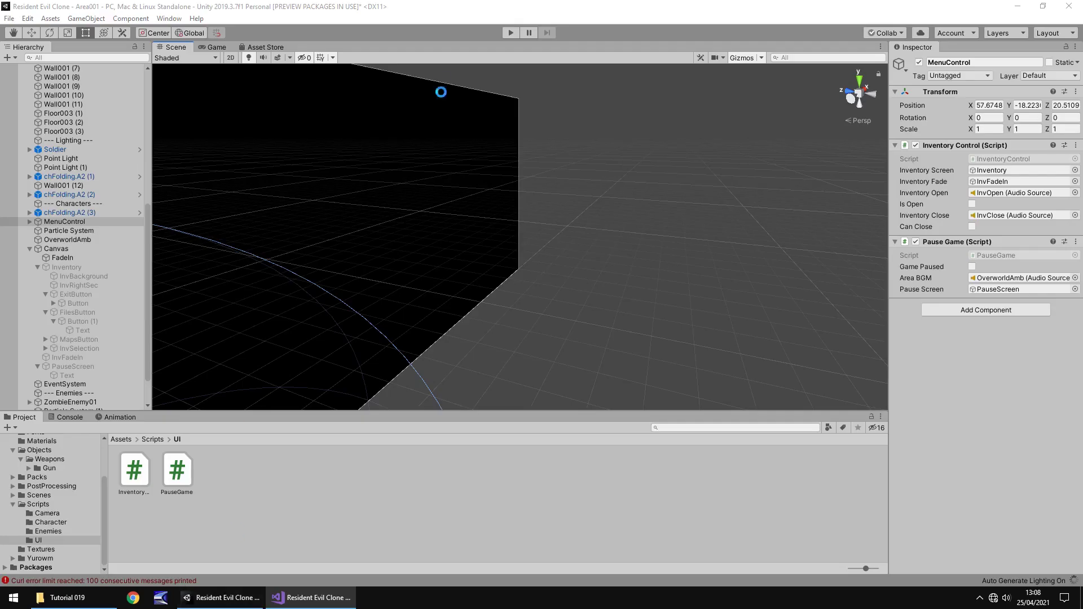
# Play-test the scene, toggling the PAUSED overlay on and off, then stop and reopen PauseGame
pyautogui.click(509, 33)
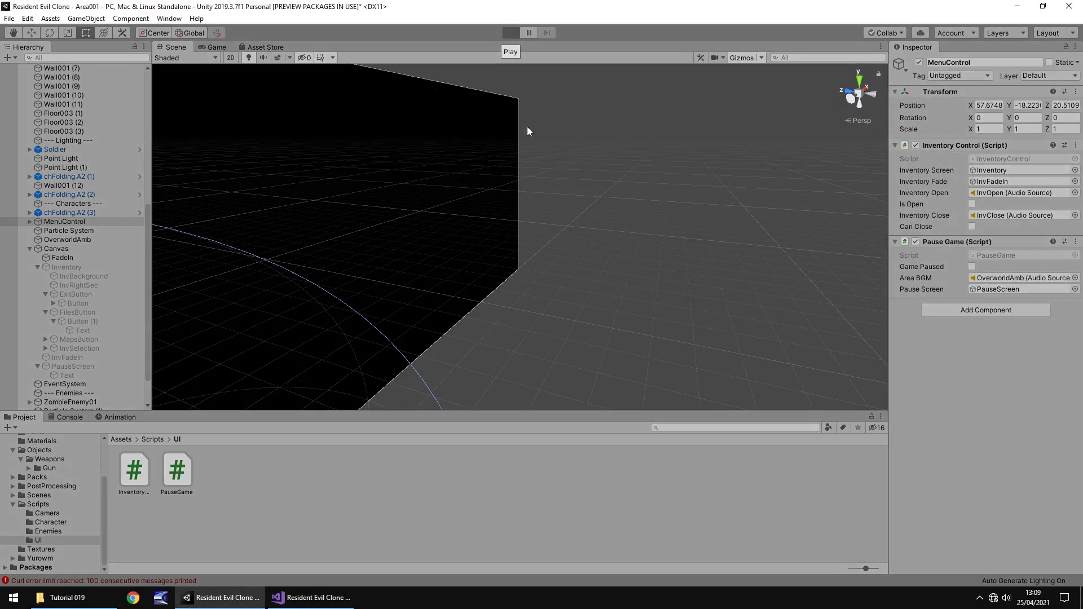
pyautogui.press('i')
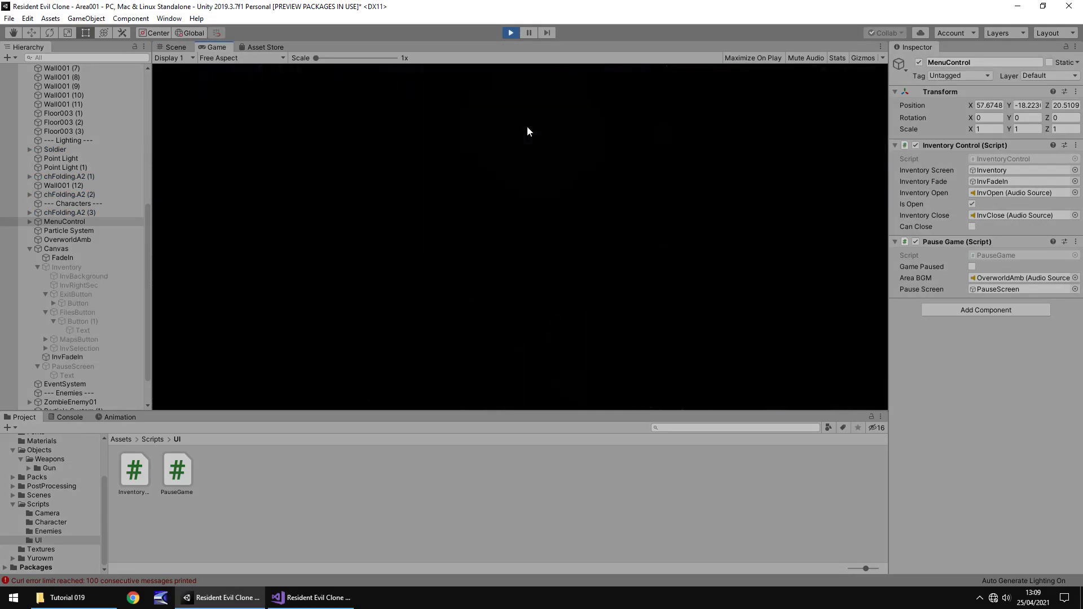
pyautogui.press('i')
pyautogui.press('Escape')
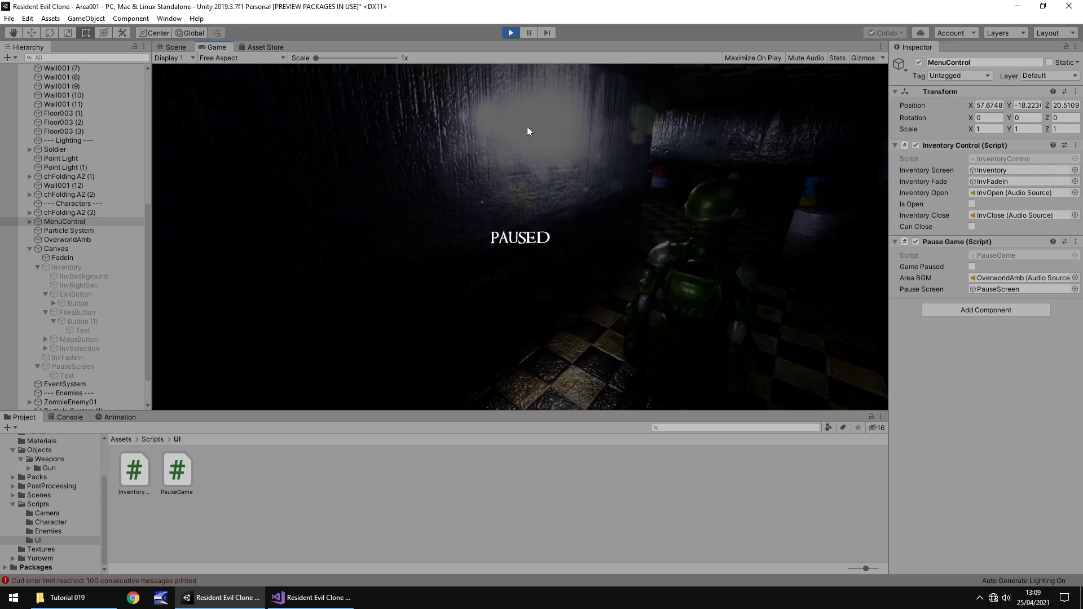
pyautogui.press('Escape')
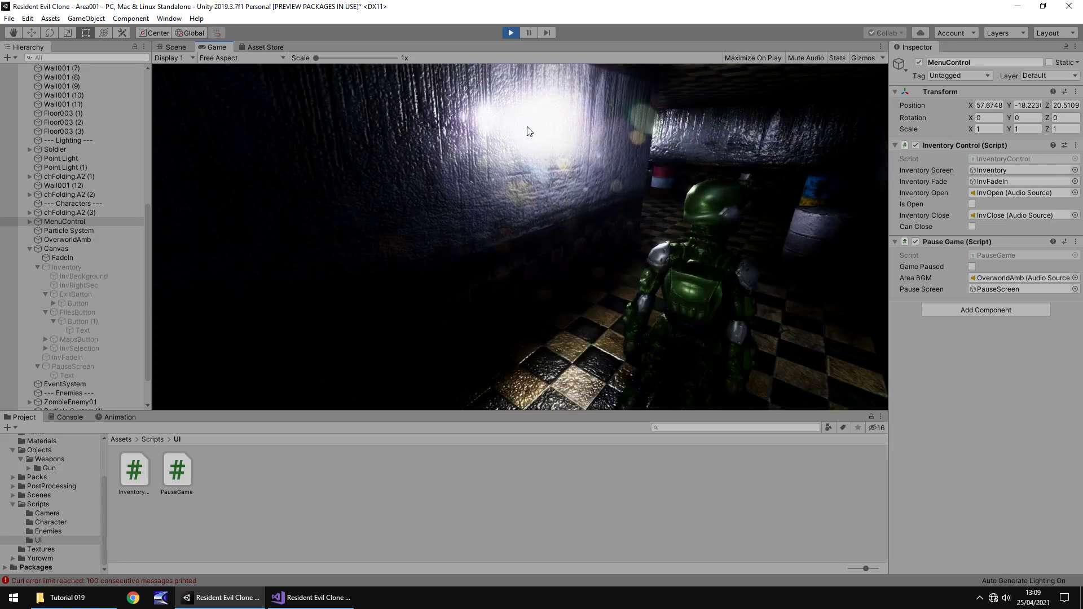
pyautogui.press('Escape')
pyautogui.press('Escape')
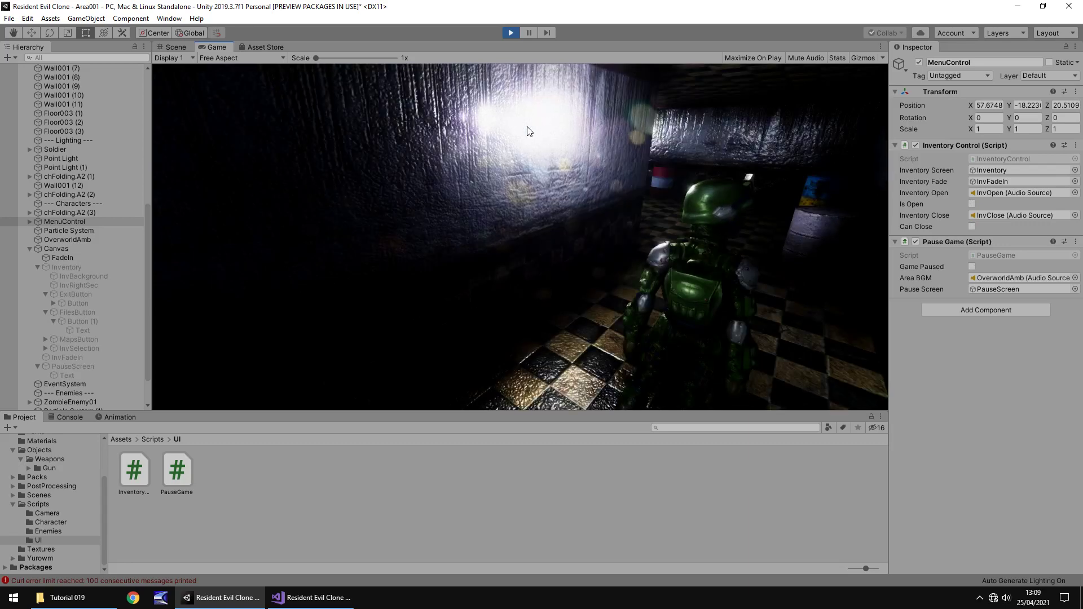
pyautogui.press('Escape')
pyautogui.press('Escape')
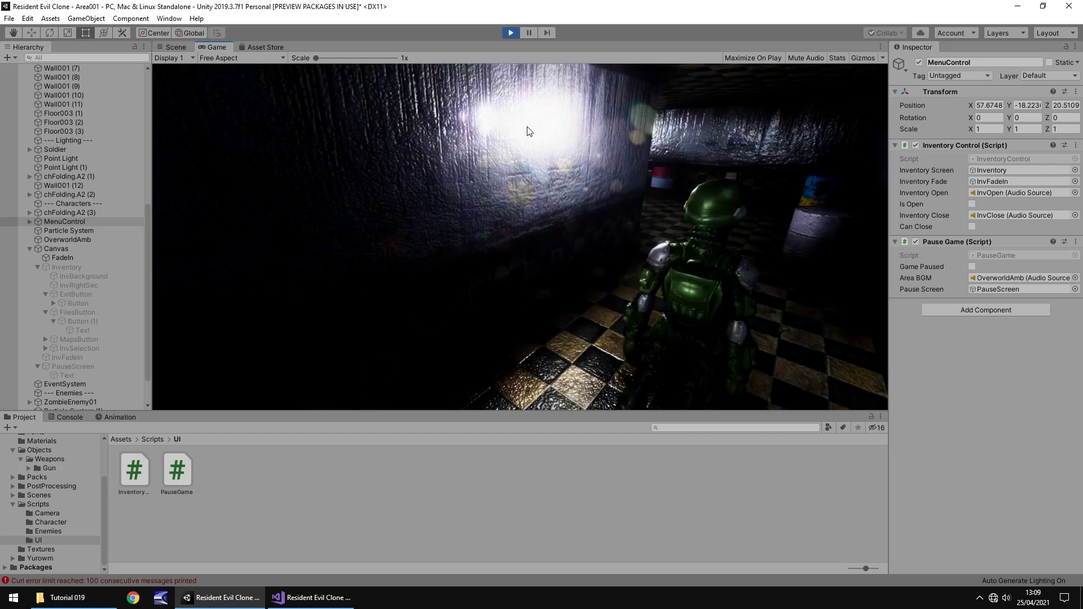
pyautogui.click(511, 33)
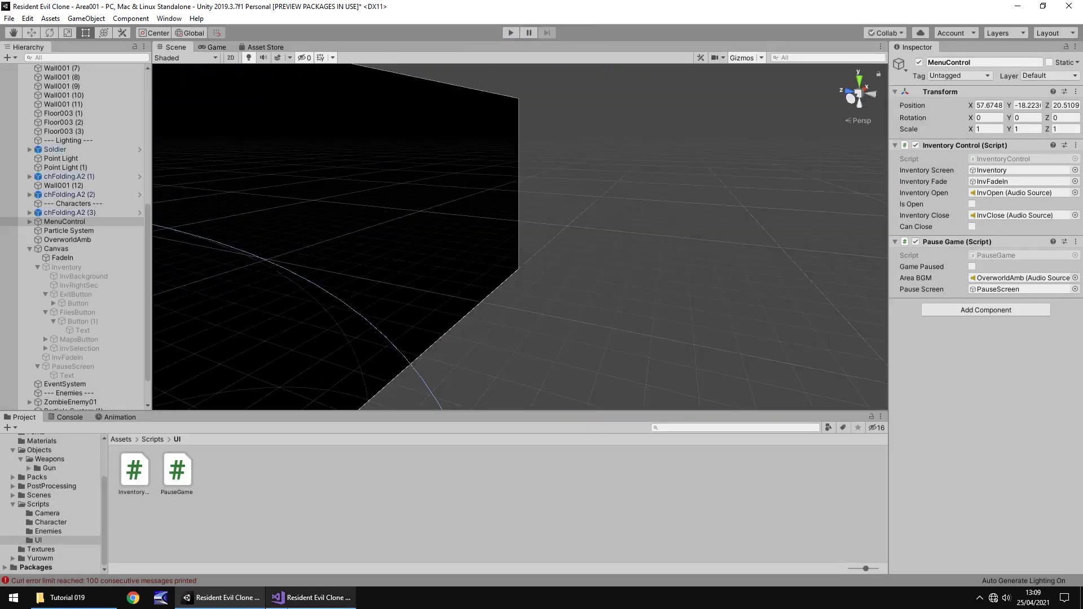
pyautogui.click(314, 597)
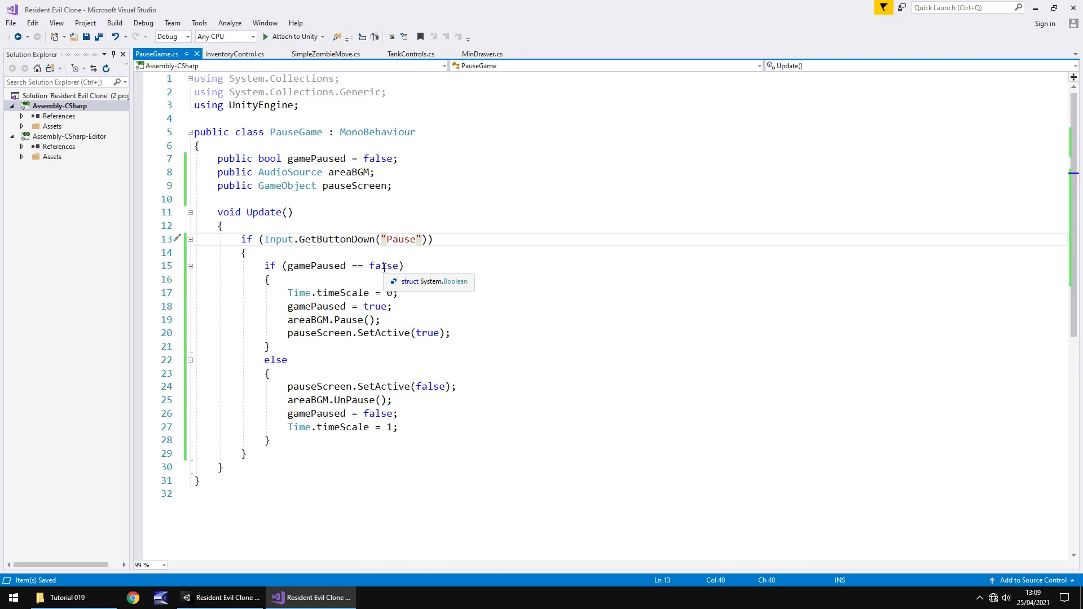
# Look over InventoryControl.cs for comparison, then go back to the PauseGame.cs tab
pyautogui.click(237, 54)
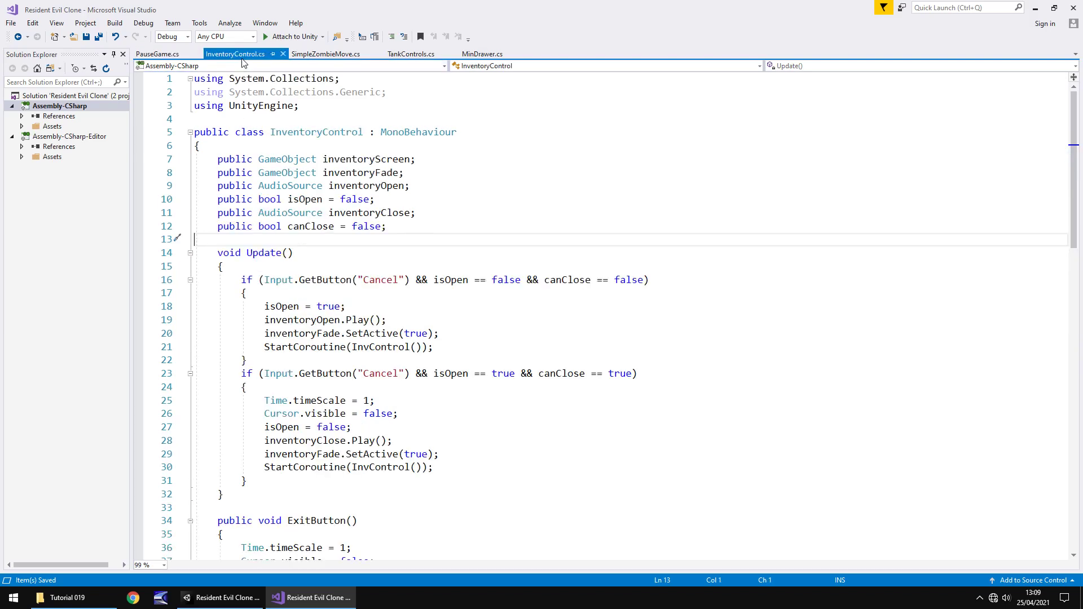
pyautogui.scroll(-2, 383, 360)
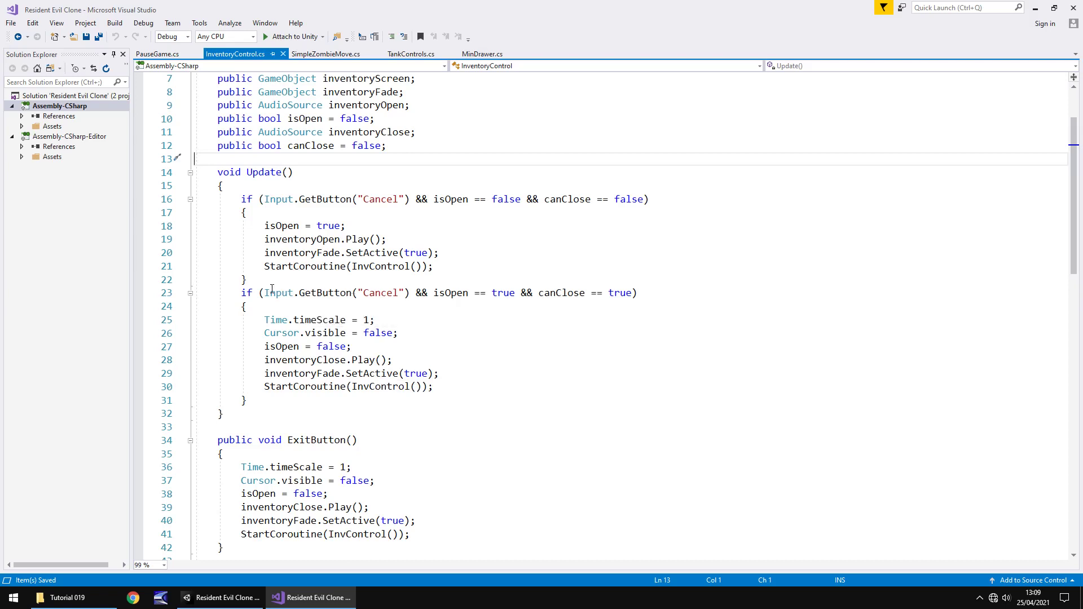
pyautogui.click(161, 54)
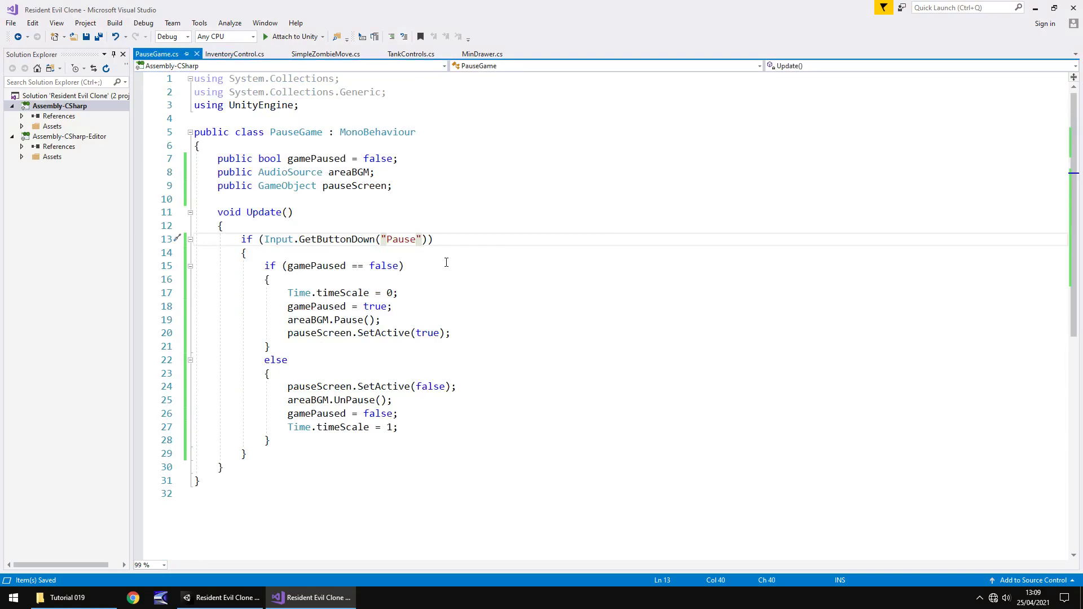
# Start Play mode, walk the soldier forward, and toggle pause repeatedly, ending paused
pyautogui.click(222, 597)
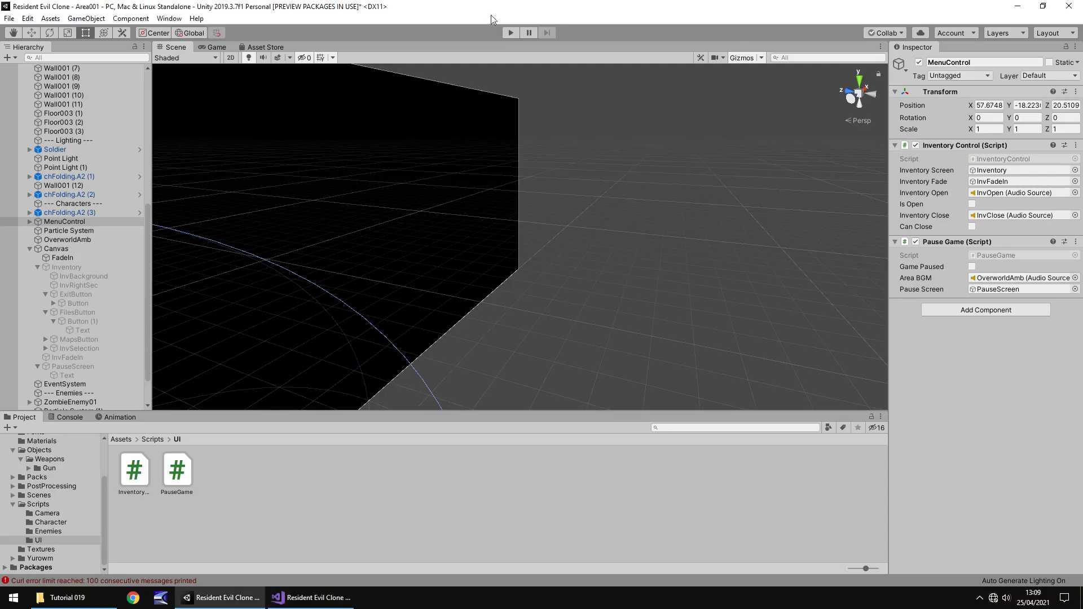
pyautogui.click(508, 31)
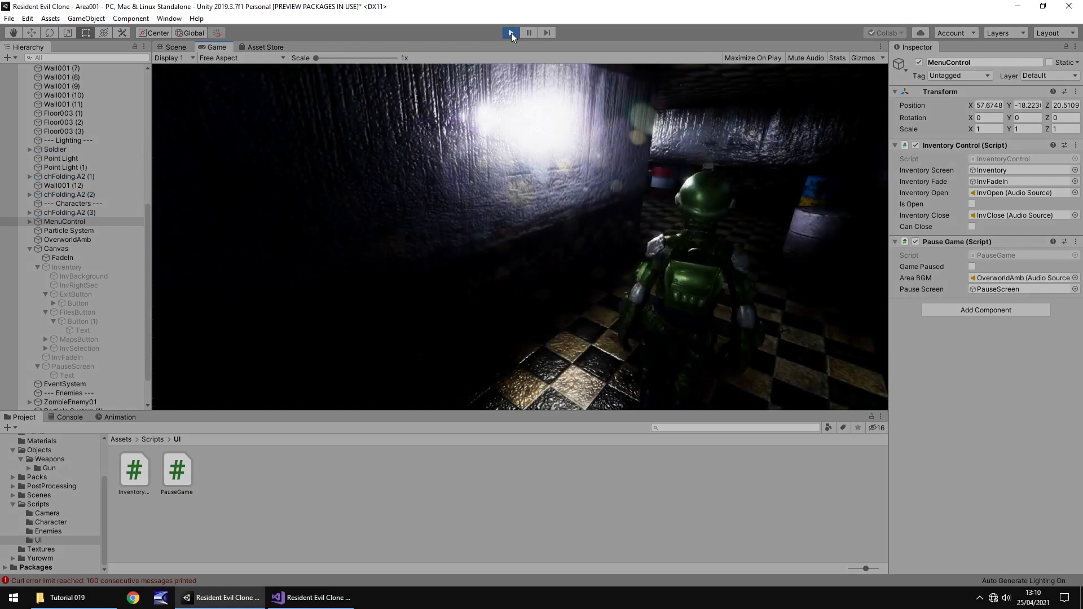
pyautogui.press('w')
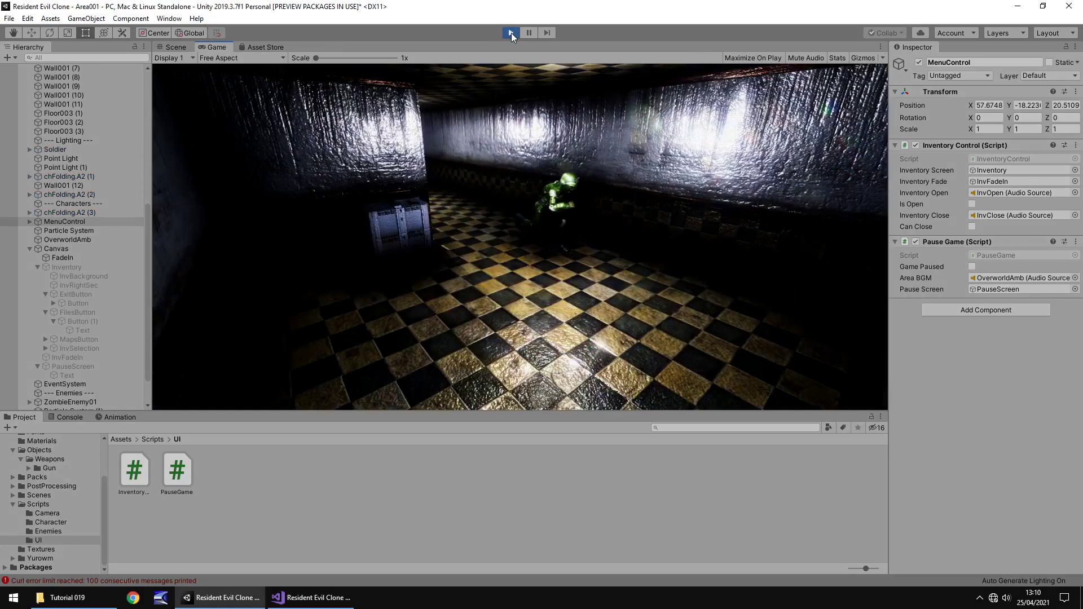
pyautogui.press('Escape')
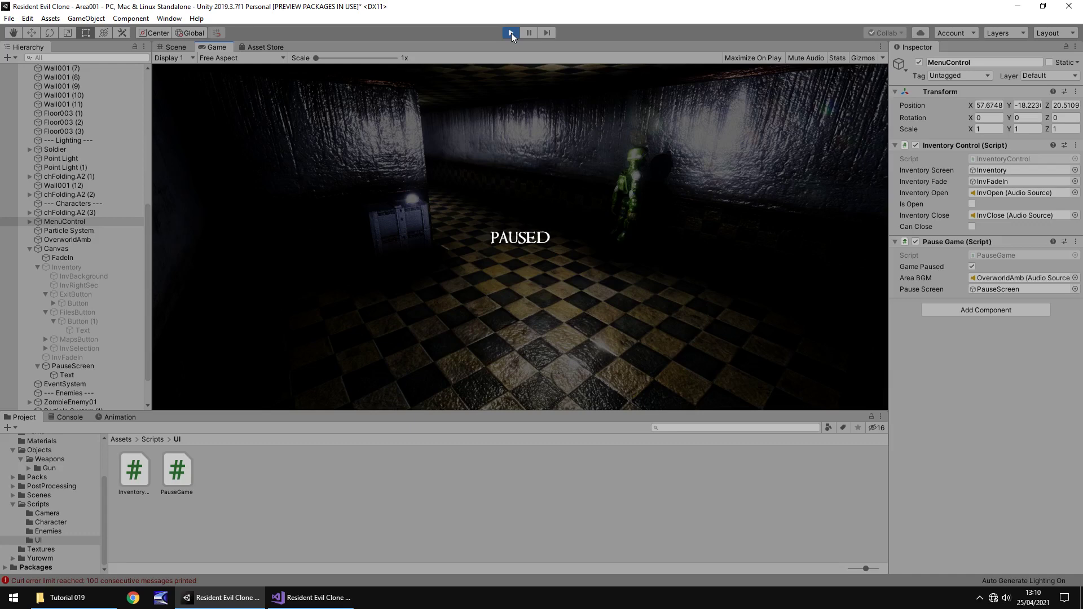
pyautogui.press('Escape')
pyautogui.press('Escape')
pyautogui.press('Escape')
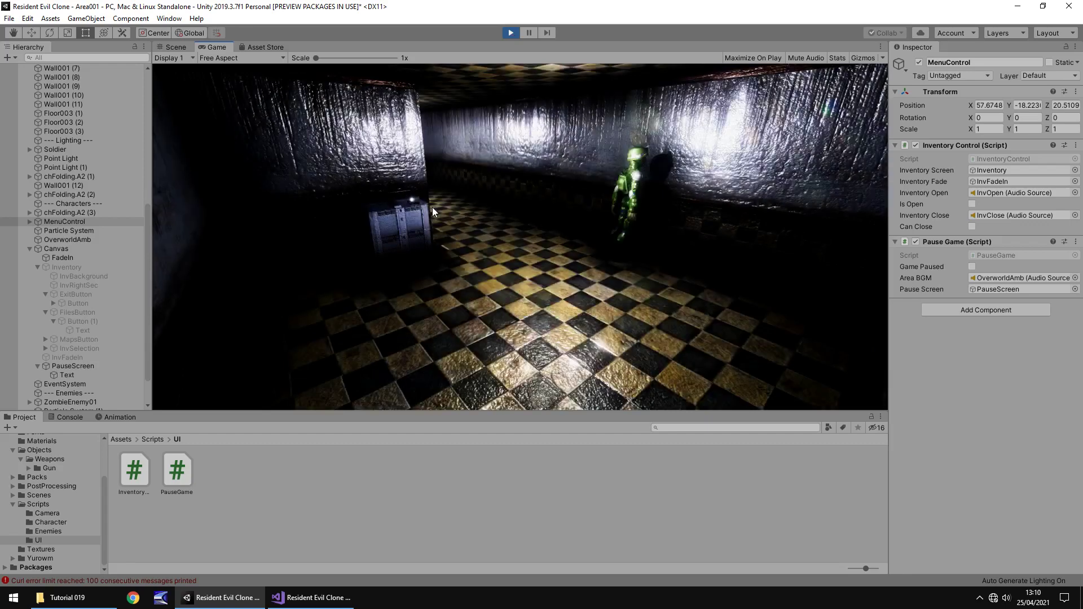
pyautogui.press('Escape')
pyautogui.press('Escape')
pyautogui.press('Escape')
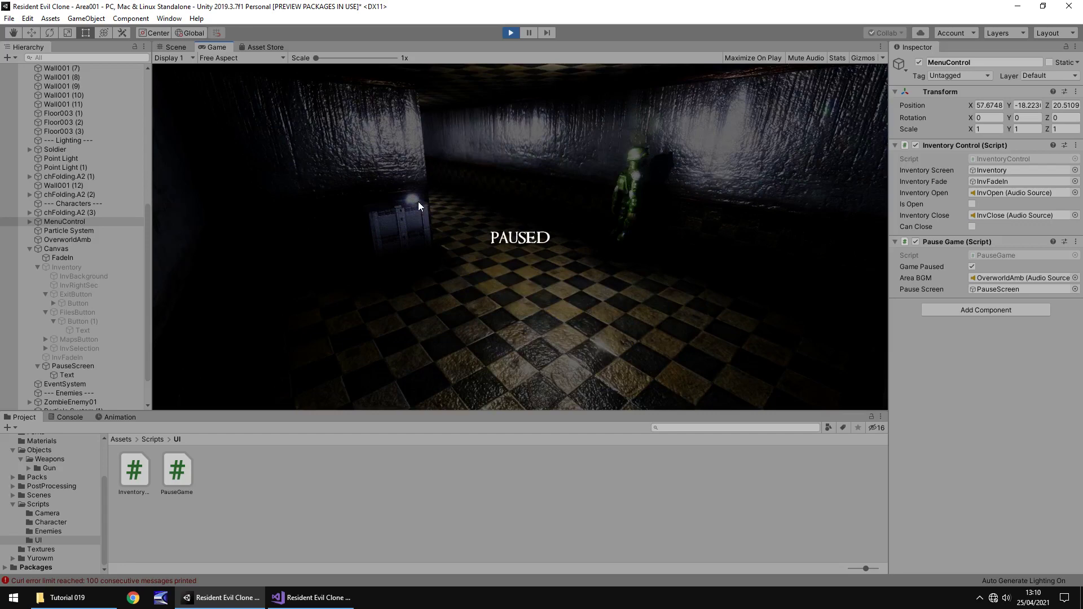
# In the Scene view, select and frame the Soldier, then move the camera past it
pyautogui.click(173, 46)
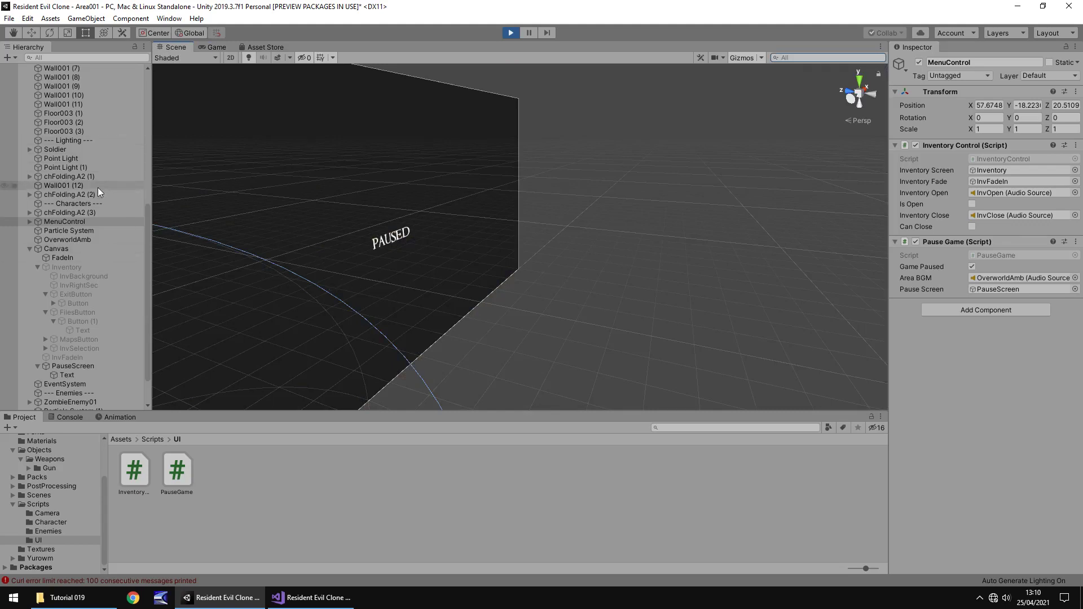
pyautogui.doubleClick(71, 150)
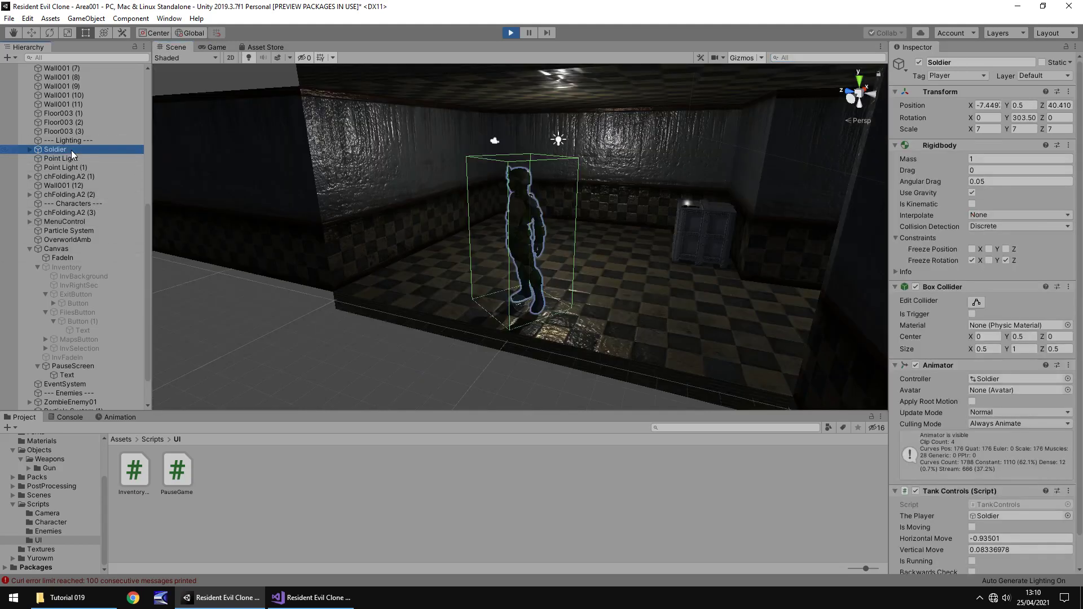
pyautogui.moveTo(497, 182)
pyautogui.mouseDown(button='right')
pyautogui.moveTo(557, 203)
pyautogui.moveTo(619, 198)
pyautogui.moveTo(287, 160)
pyautogui.moveTo(299, 153)
pyautogui.moveTo(352, 187)
pyautogui.moveTo(283, 88)
pyautogui.mouseUp(button='right')
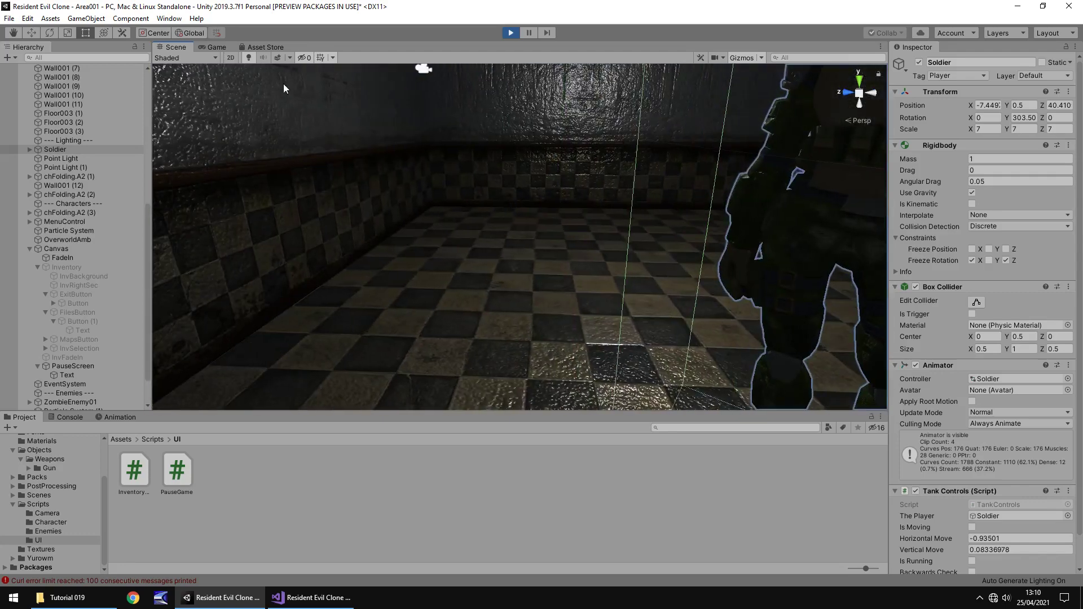
# Open the inventory from the paused Game view, then stop playing
pyautogui.click(217, 47)
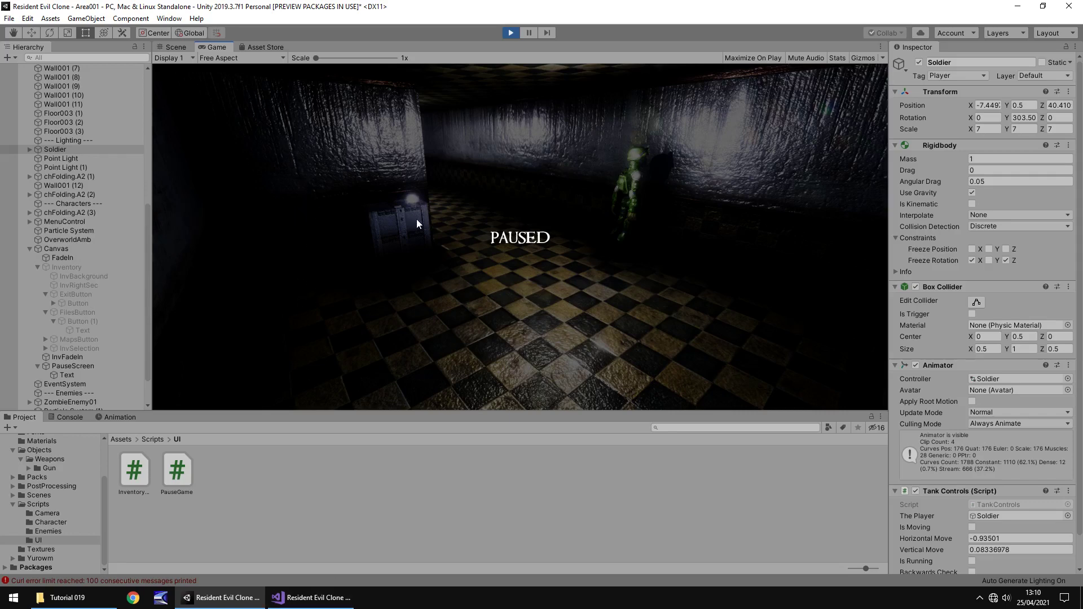
pyautogui.press('i')
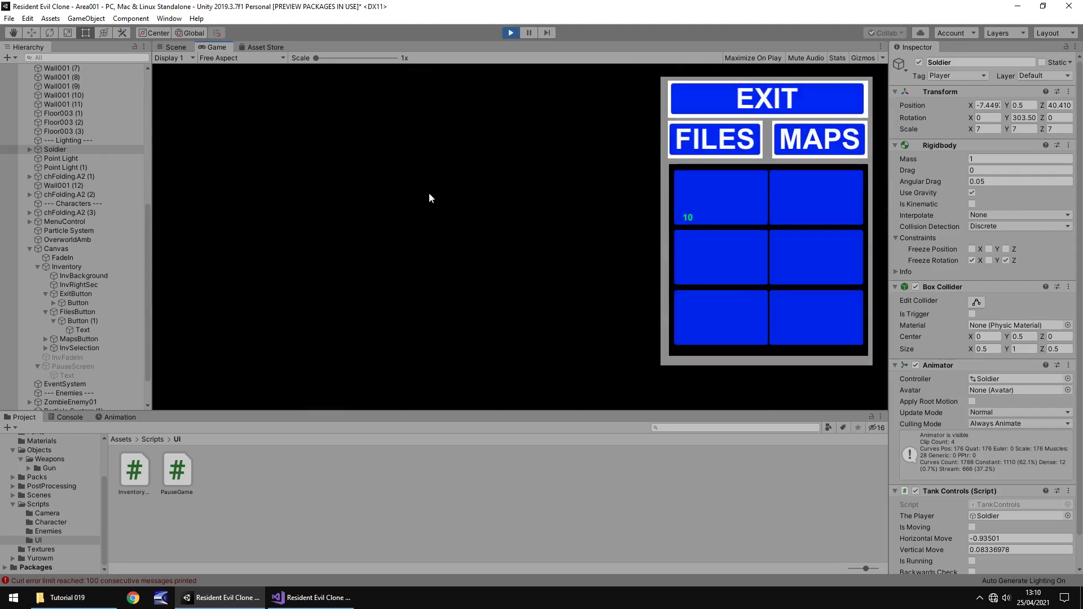
pyautogui.click(510, 33)
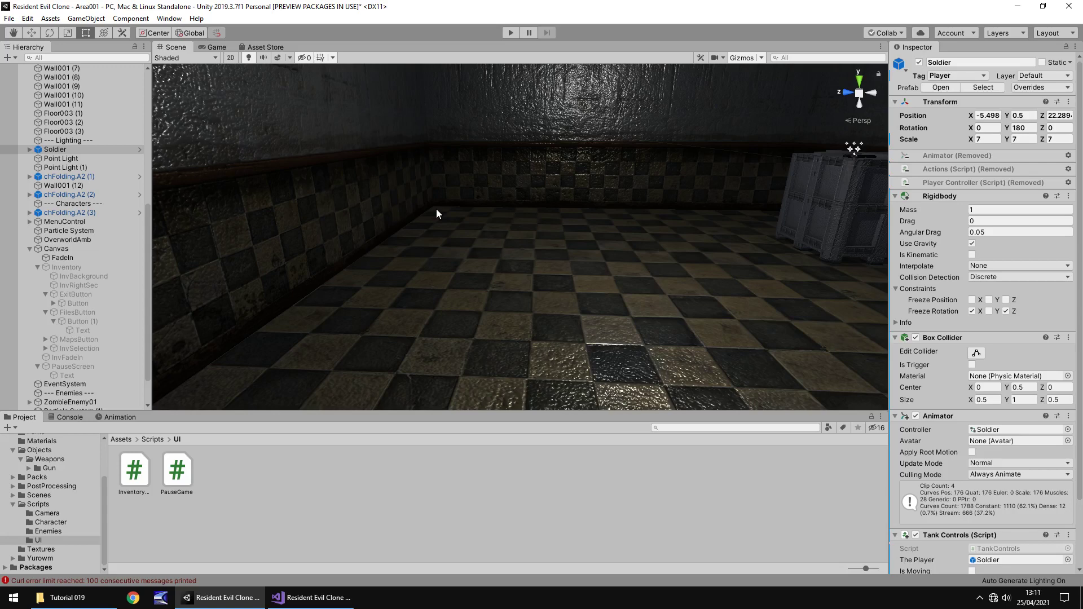
pyautogui.moveTo(436, 209); pyautogui.dragTo(590, 184, button='right')
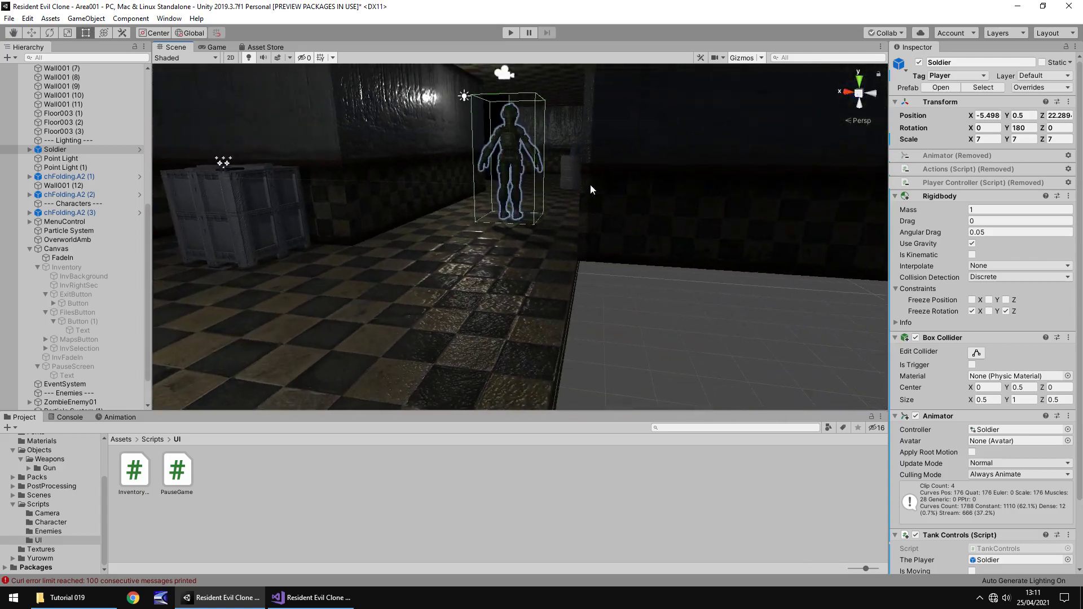
pyautogui.moveTo(391, 224); pyautogui.dragTo(683, 260, button='right')
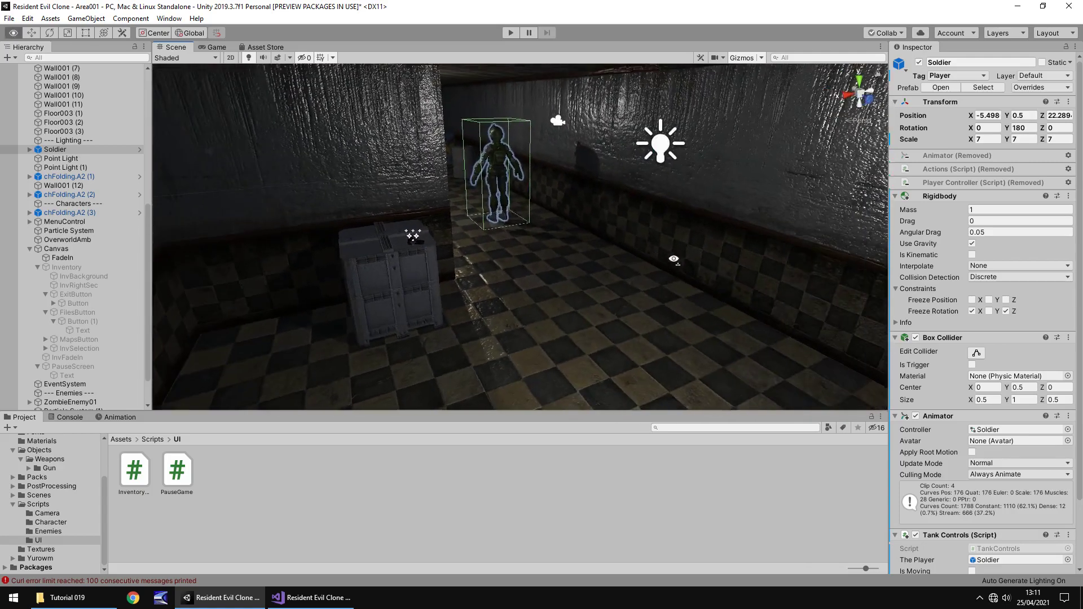